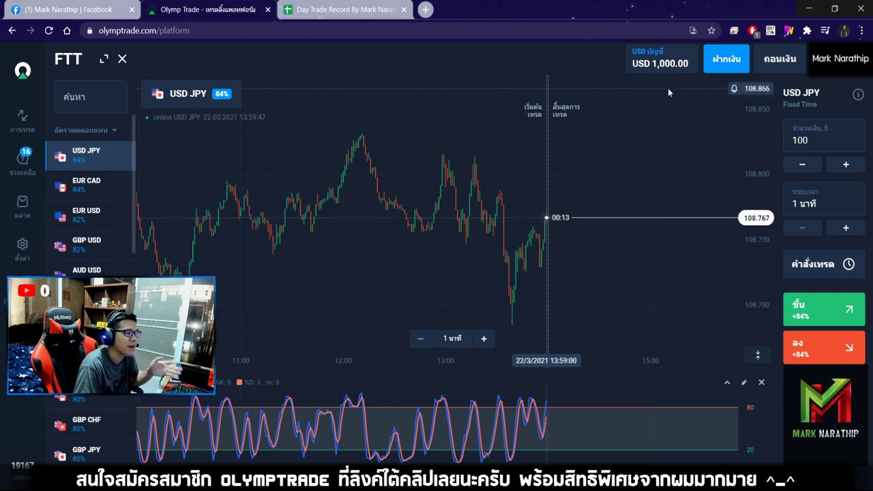
Switch to the Day Trade Record spreadsheet and review its trade size column, result column and goal cell in the totals row.
{"action": "left_click", "coordinate": [336, 10]}
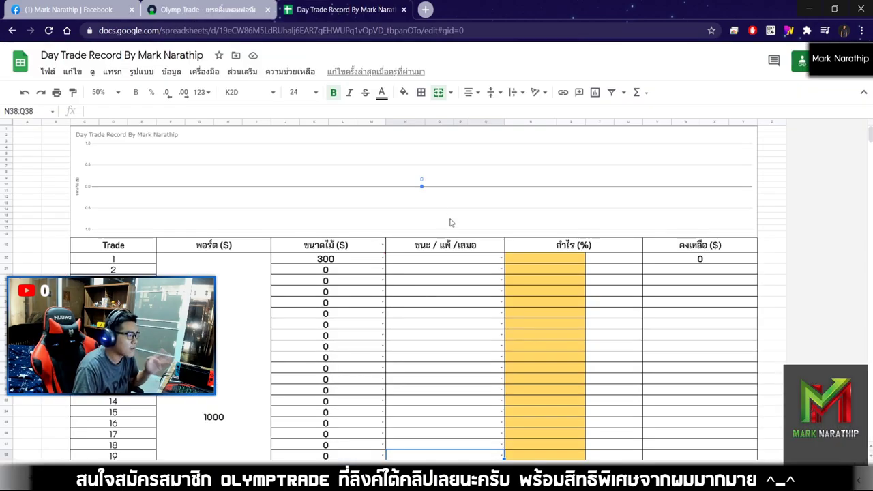
{"action": "scroll", "coordinate": [440, 257], "scroll_direction": "down", "scroll_amount": 3}
{"action": "left_click", "coordinate": [350, 176]}
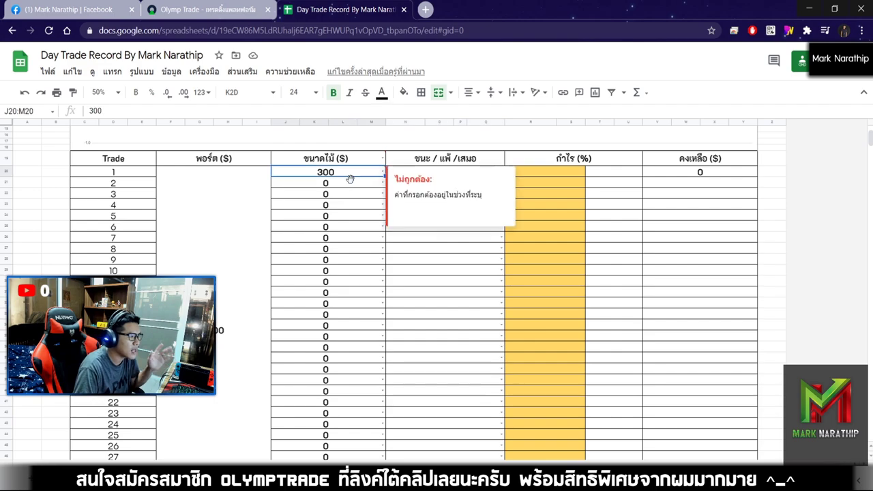
{"action": "left_click", "coordinate": [438, 242]}
{"action": "scroll", "coordinate": [438, 242], "scroll_direction": "down", "scroll_amount": 5}
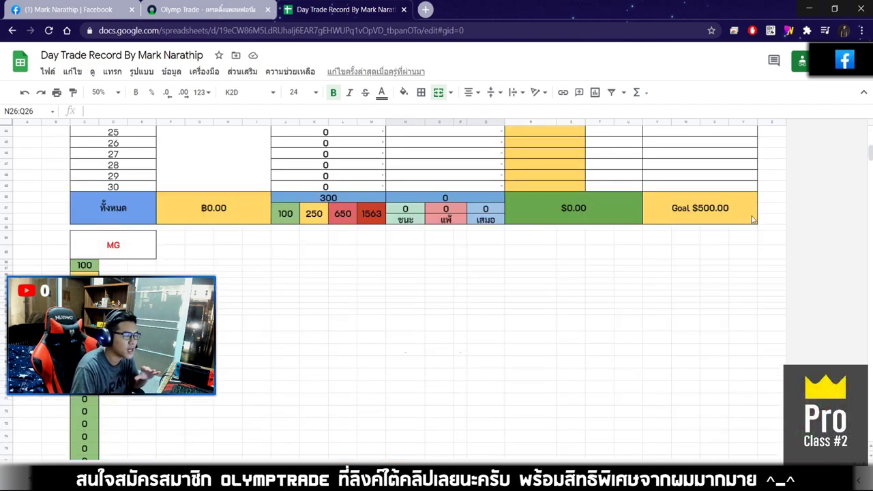
{"action": "left_click", "coordinate": [714, 208]}
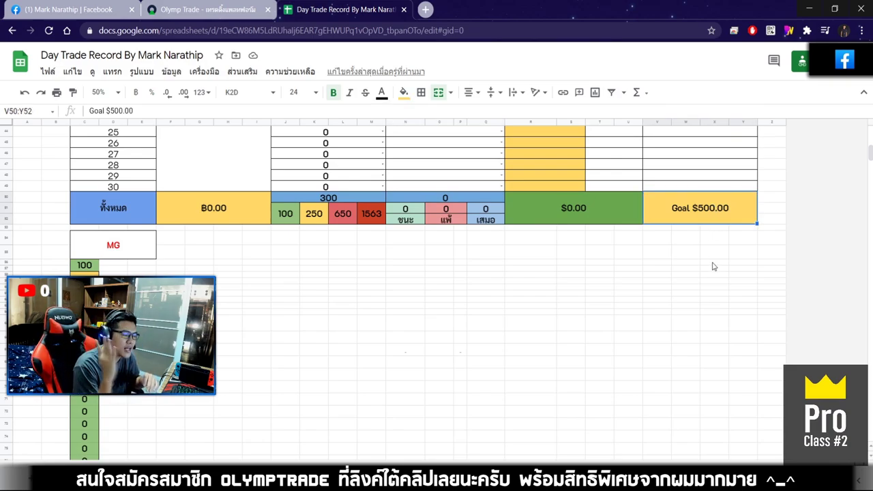
{"action": "scroll", "coordinate": [647, 284], "scroll_direction": "up", "scroll_amount": 6}
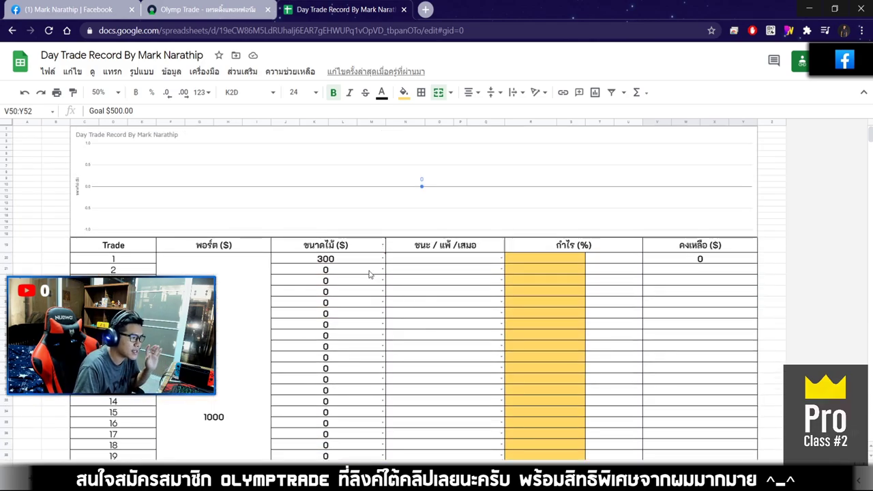
{"action": "left_click", "coordinate": [361, 271]}
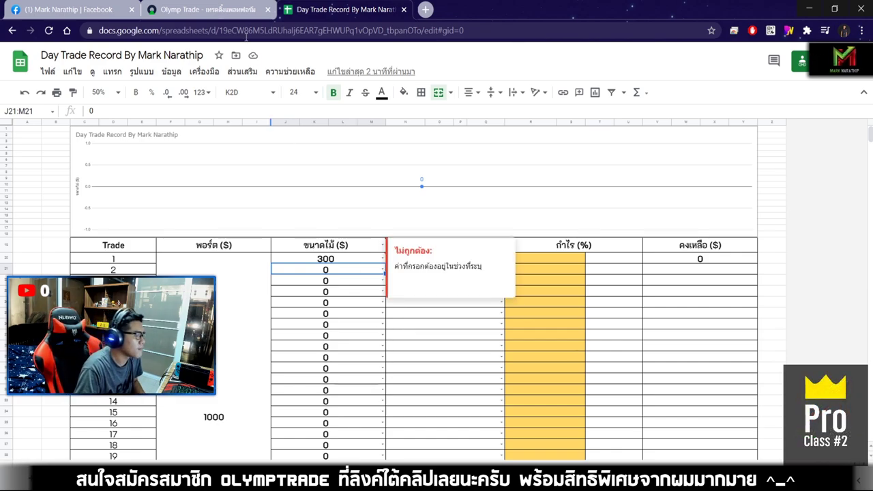
Switch to Olymp Trade and set the trade amount to 300 dollars.
{"action": "left_click", "coordinate": [233, 9]}
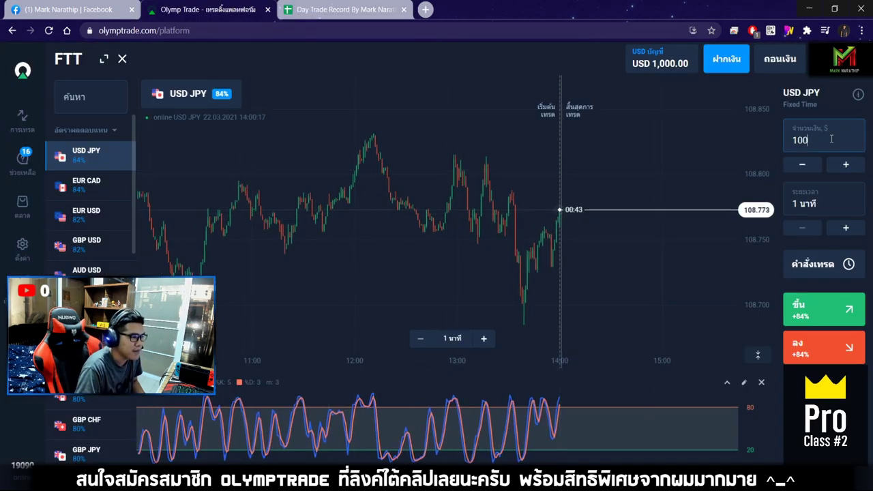
{"action": "type", "text": "300"}
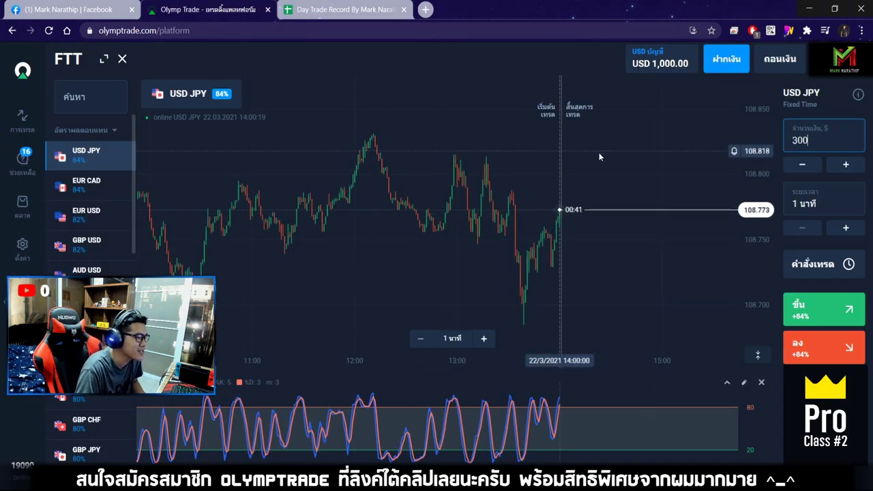
Compare recent price movement on the USD JPY, EUR CAD and GBP USD one-minute charts.
{"action": "left_click_drag", "start_coordinate": [384, 168], "coordinate": [562, 165]}
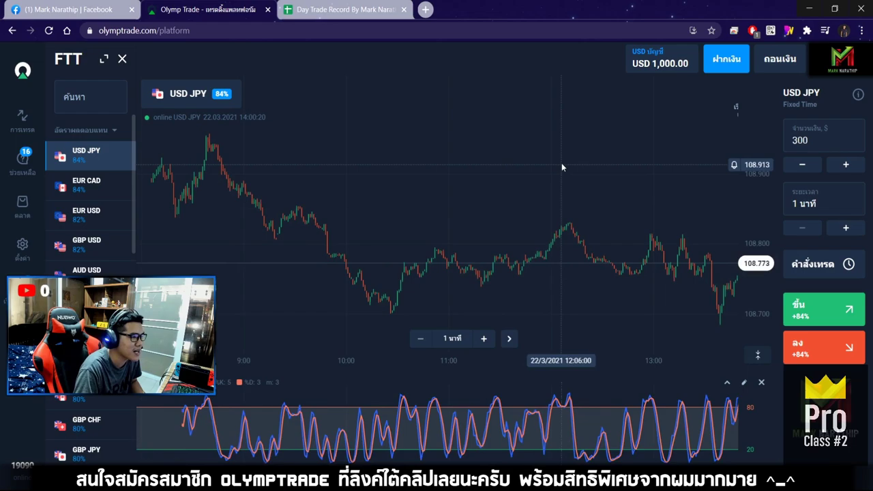
{"action": "left_click", "coordinate": [120, 195]}
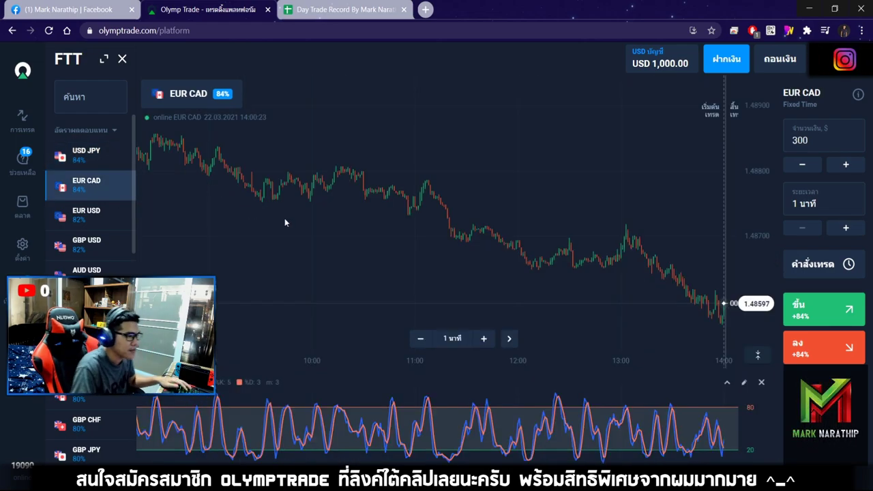
{"action": "left_click", "coordinate": [121, 208]}
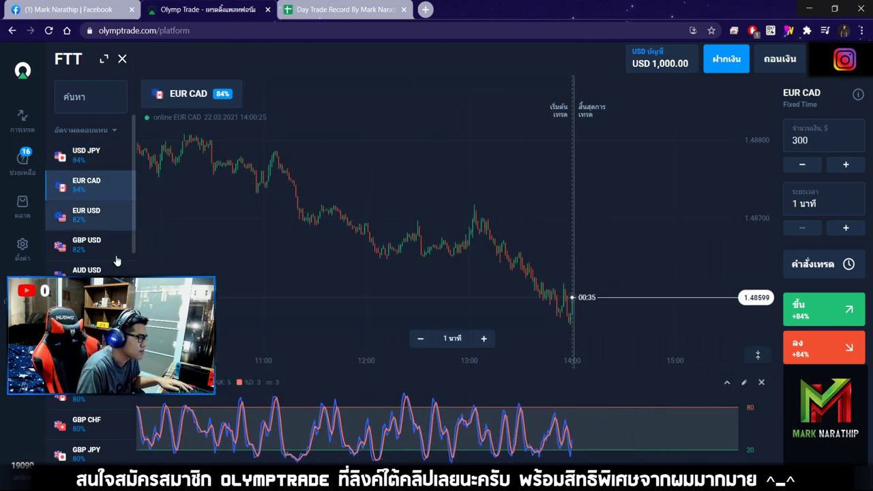
{"action": "left_click", "coordinate": [113, 254]}
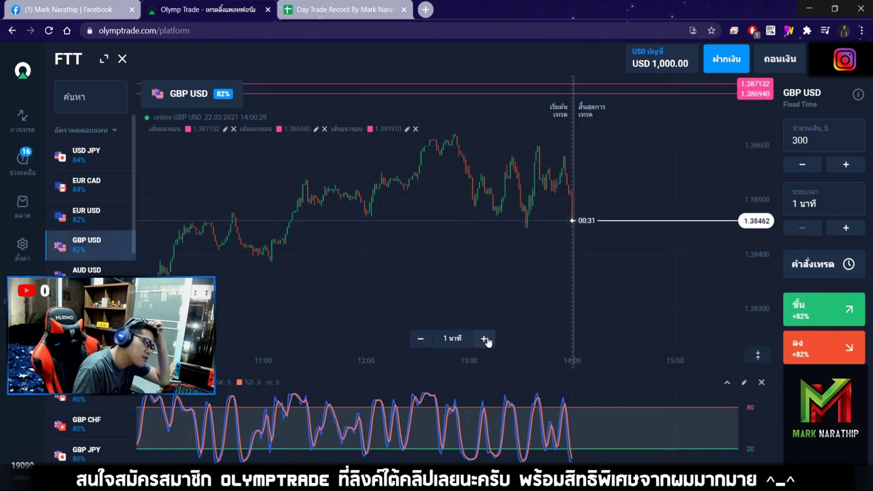
{"action": "scroll", "coordinate": [486, 267], "scroll_direction": "up", "scroll_amount": 3}
{"action": "left_click_drag", "start_coordinate": [246, 249], "coordinate": [357, 248]}
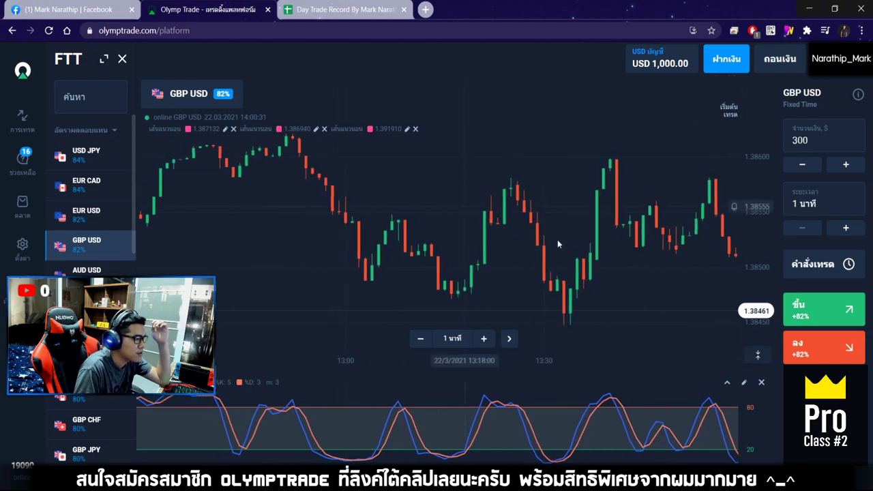
{"action": "left_click", "coordinate": [419, 347]}
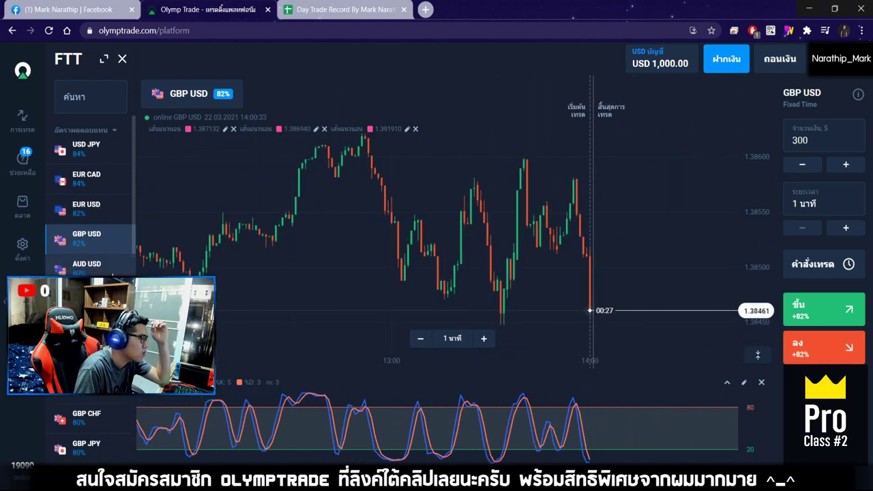
Open the AUD JPY chart and examine its price history on the 1-hour timeframe.
{"action": "scroll", "coordinate": [102, 273], "scroll_direction": "down", "scroll_amount": 3}
{"action": "scroll", "coordinate": [103, 273], "scroll_direction": "down", "scroll_amount": 2}
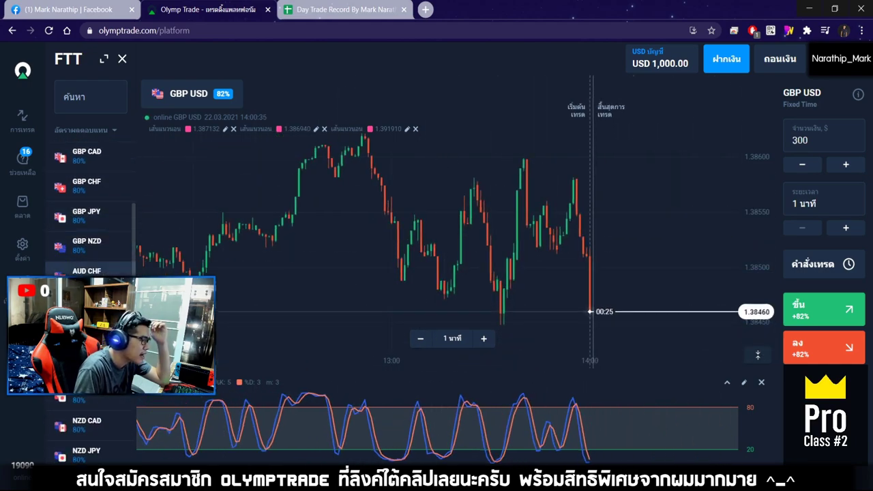
{"action": "left_click", "coordinate": [86, 301]}
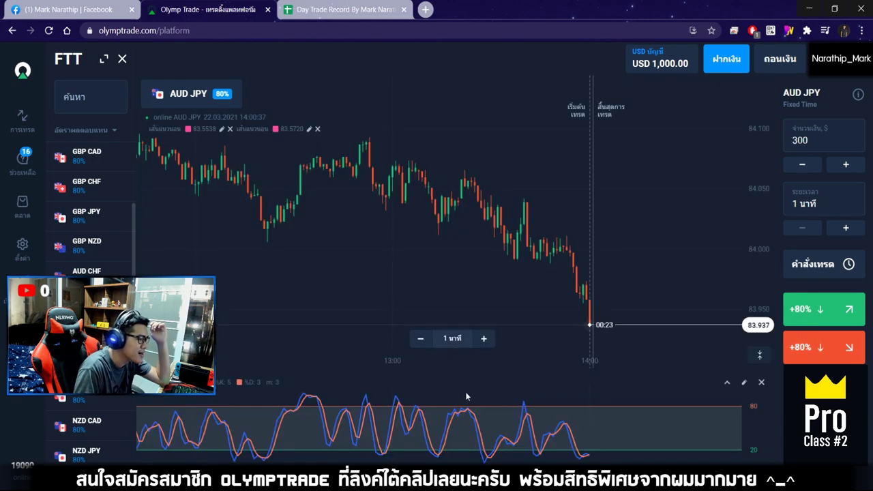
{"action": "left_click", "coordinate": [522, 337]}
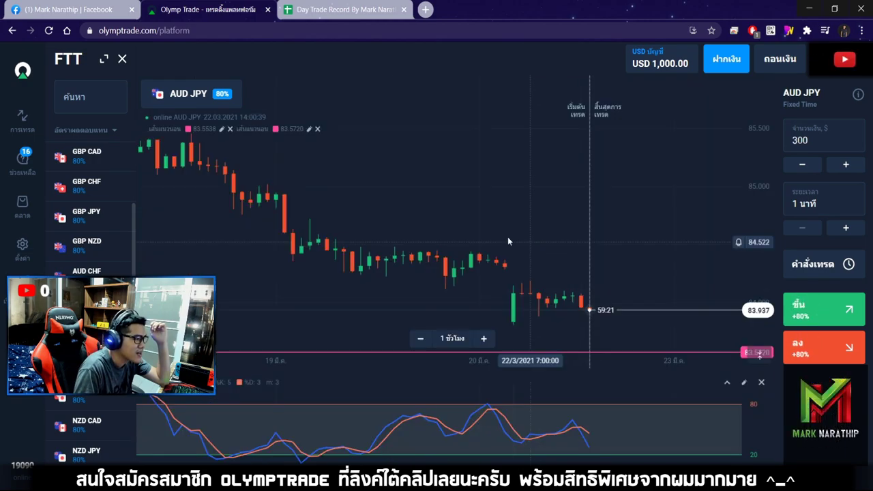
{"action": "scroll", "coordinate": [464, 258], "scroll_direction": "down", "scroll_amount": 5}
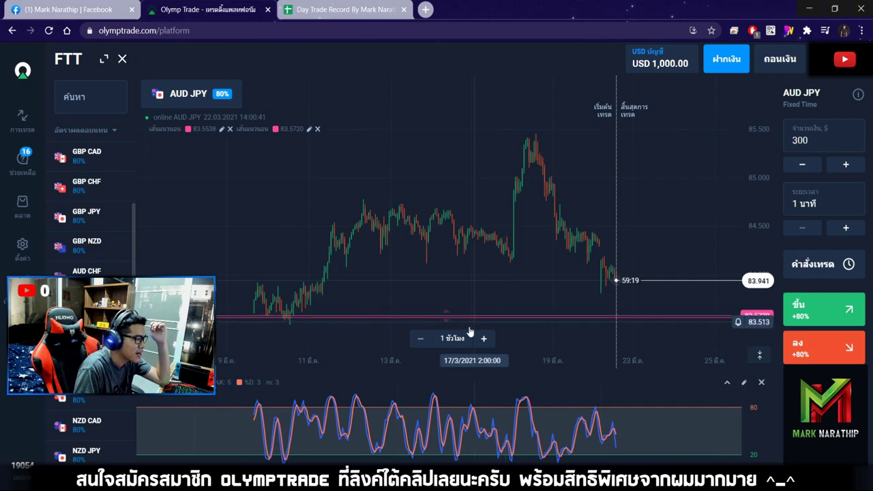
Examine the AUD JPY price history on the 4-hour timeframe, comparing earlier months with the latest candles.
{"action": "scroll", "coordinate": [534, 220], "scroll_direction": "down", "scroll_amount": 5}
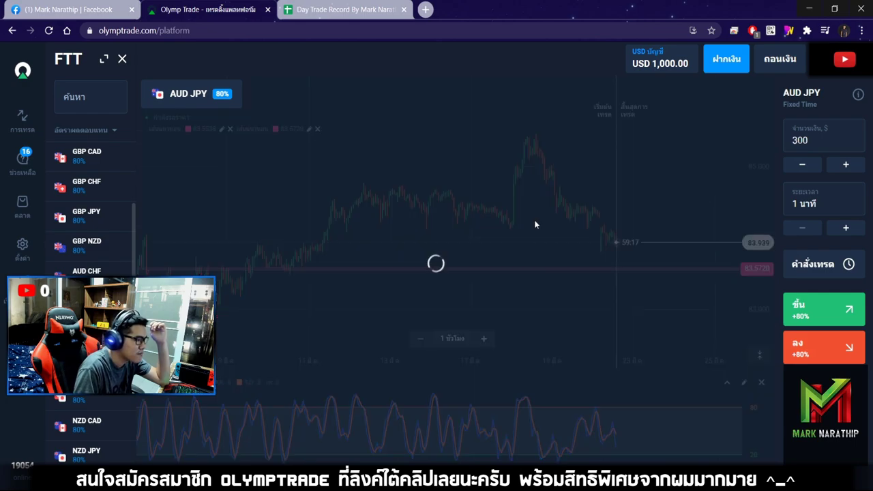
{"action": "left_click_drag", "start_coordinate": [445, 250], "coordinate": [563, 212]}
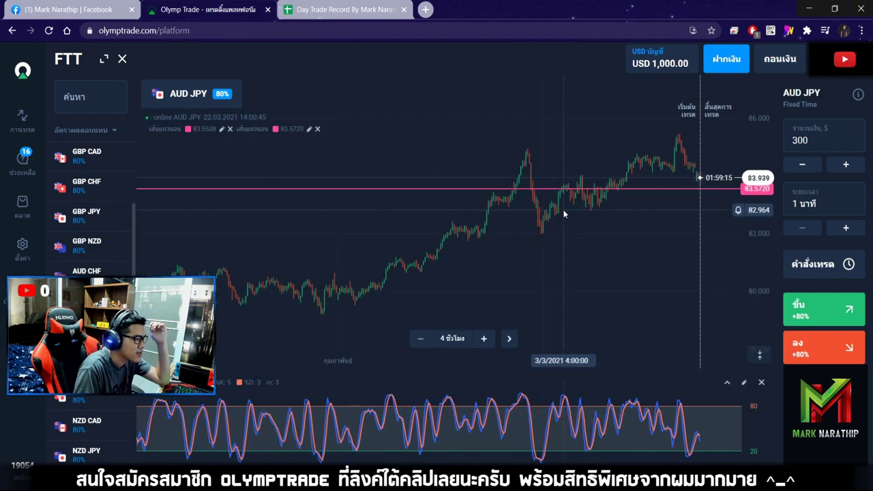
{"action": "left_click_drag", "start_coordinate": [476, 246], "coordinate": [697, 253]}
{"action": "left_click", "coordinate": [509, 339]}
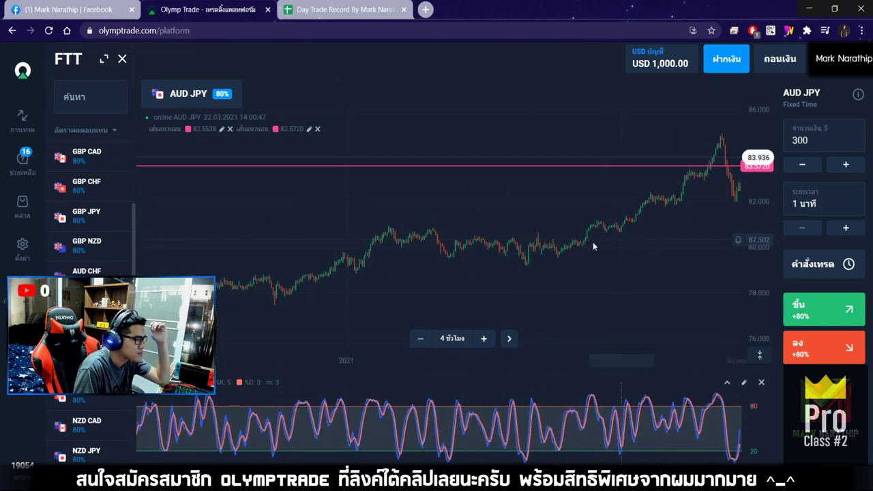
{"action": "scroll", "coordinate": [464, 305], "scroll_direction": "up", "scroll_amount": 3}
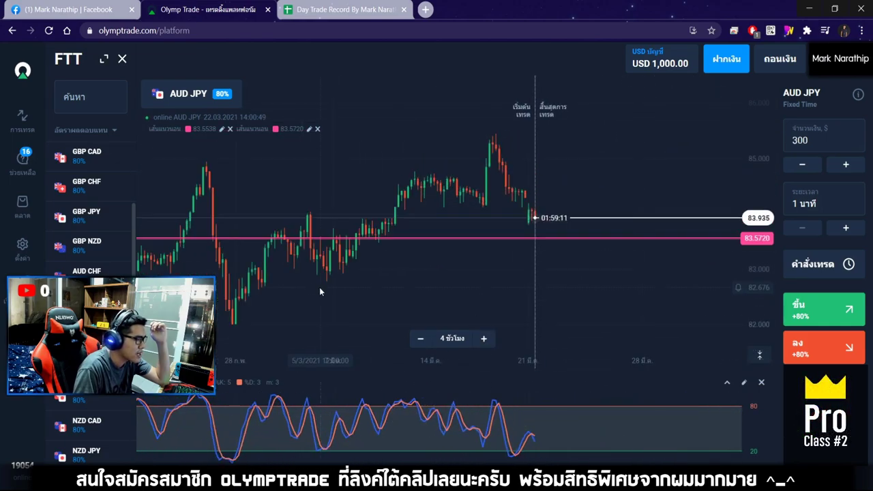
{"action": "left_click_drag", "start_coordinate": [314, 288], "coordinate": [467, 296]}
{"action": "left_click_drag", "start_coordinate": [536, 137], "coordinate": [483, 136]}
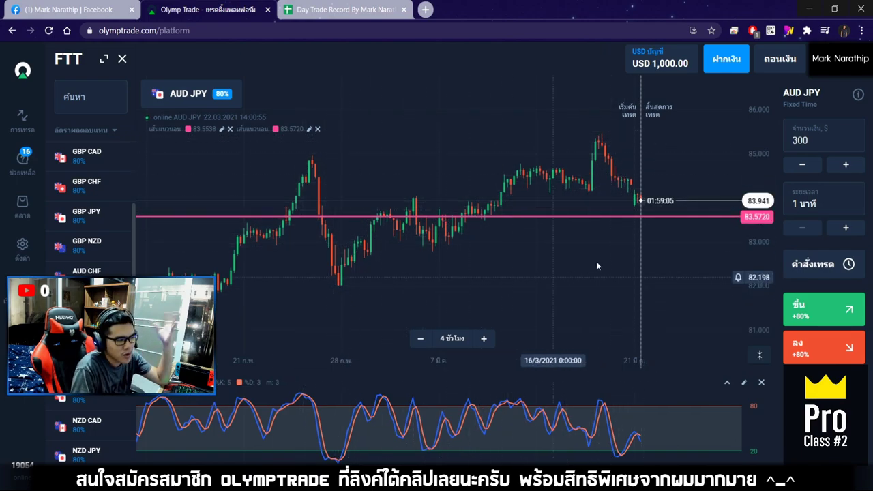
Return the AUD JPY chart to the 1-minute timeframe and go back to the candles around the 22/3/2021 market open.
{"action": "left_click", "coordinate": [452, 338]}
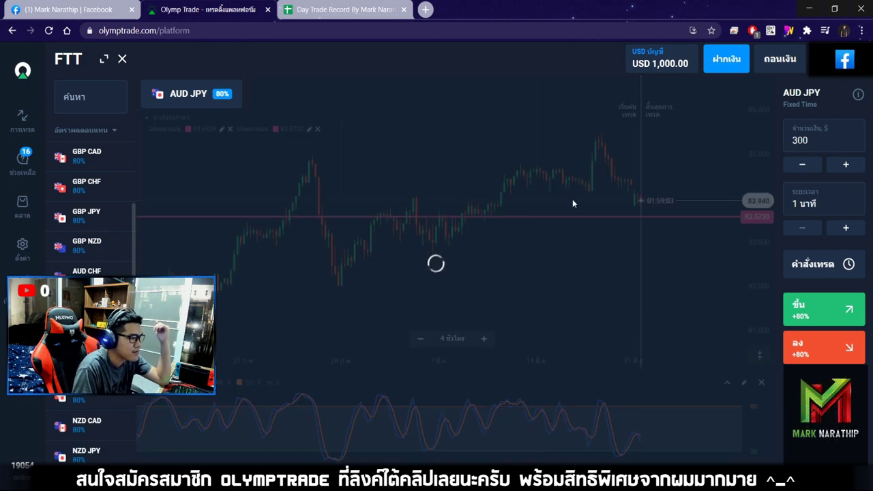
{"action": "left_click", "coordinate": [418, 340]}
{"action": "left_click", "coordinate": [419, 340]}
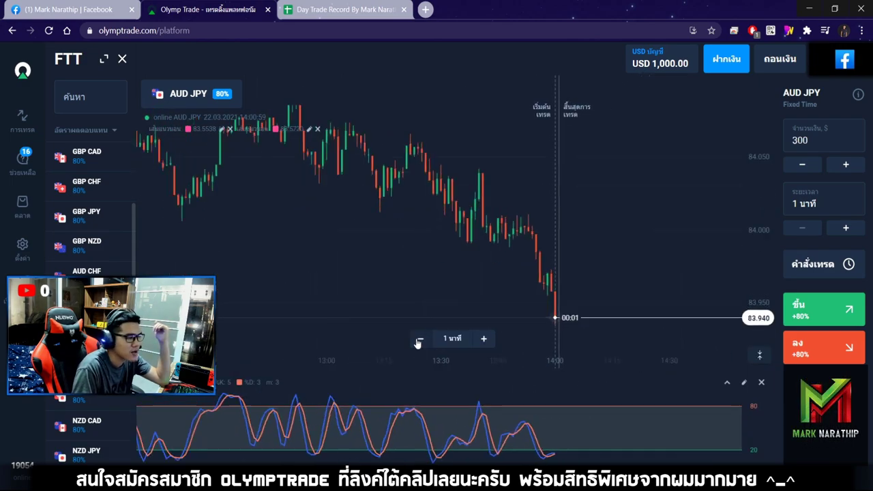
{"action": "left_click", "coordinate": [419, 340]}
{"action": "left_click_drag", "start_coordinate": [415, 216], "coordinate": [618, 211]}
{"action": "left_click_drag", "start_coordinate": [287, 217], "coordinate": [579, 213]}
{"action": "left_click", "coordinate": [483, 341]}
{"action": "left_click_drag", "start_coordinate": [519, 214], "coordinate": [411, 217]}
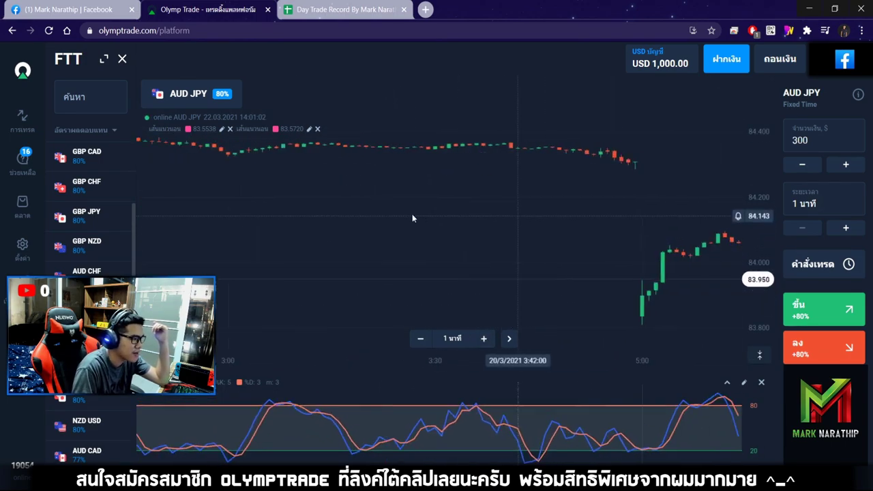
Examine the AUD JPY price gap between the last candles of 20/3/2021 and the first ones of 22/3/2021.
{"action": "left_click_drag", "start_coordinate": [492, 208], "coordinate": [427, 262]}
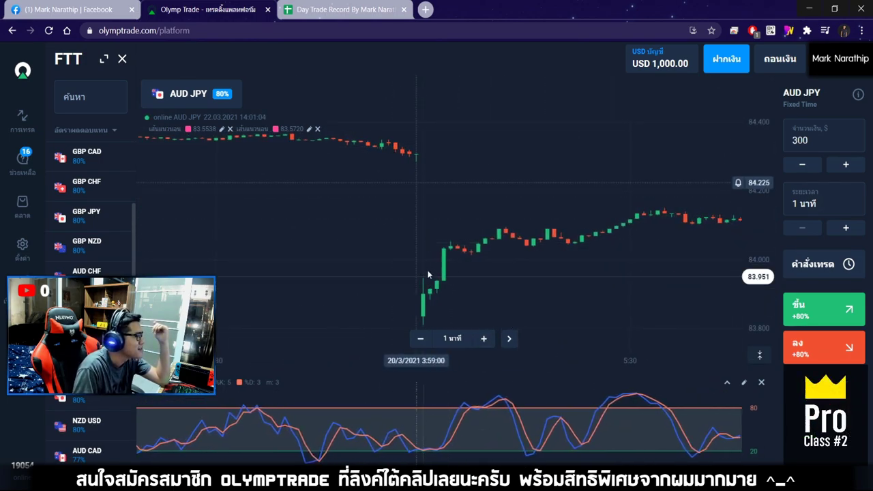
{"action": "left_click_drag", "start_coordinate": [545, 262], "coordinate": [442, 251]}
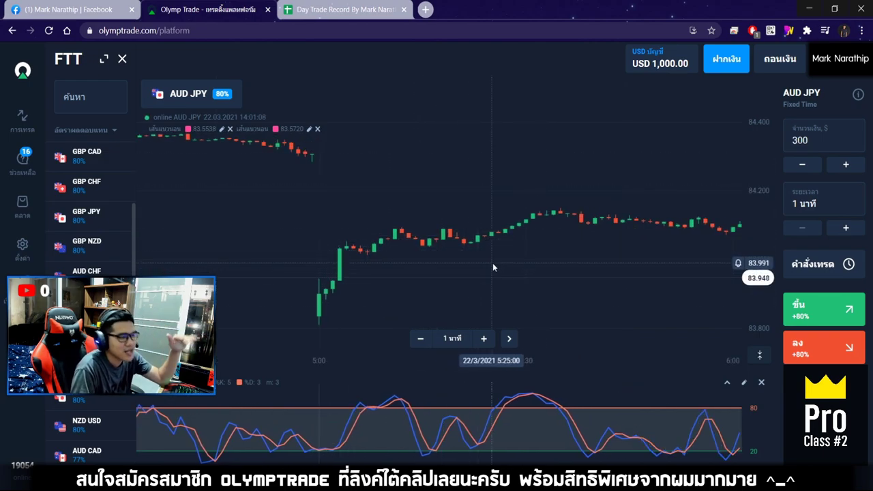
{"action": "left_click_drag", "start_coordinate": [409, 242], "coordinate": [590, 218]}
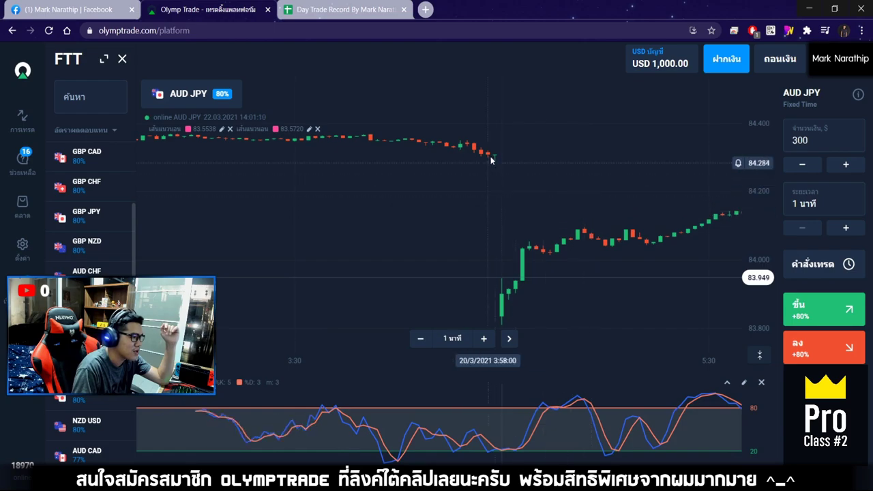
{"action": "left_click", "coordinate": [484, 338]}
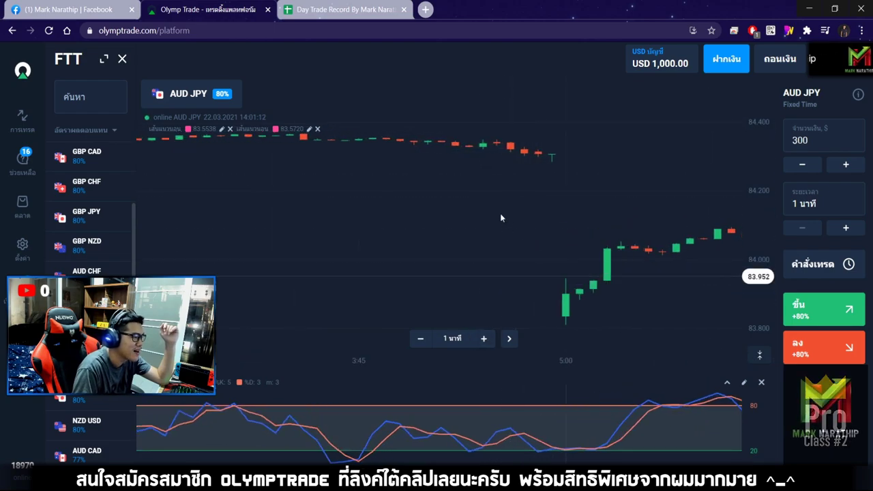
{"action": "left_click_drag", "start_coordinate": [518, 273], "coordinate": [386, 239]}
Open the USD JPY chart and examine its 1-minute candles around the price gap between 20/3/2021 and 22/3/2021.
{"action": "scroll", "coordinate": [89, 205], "scroll_direction": "up", "scroll_amount": 3}
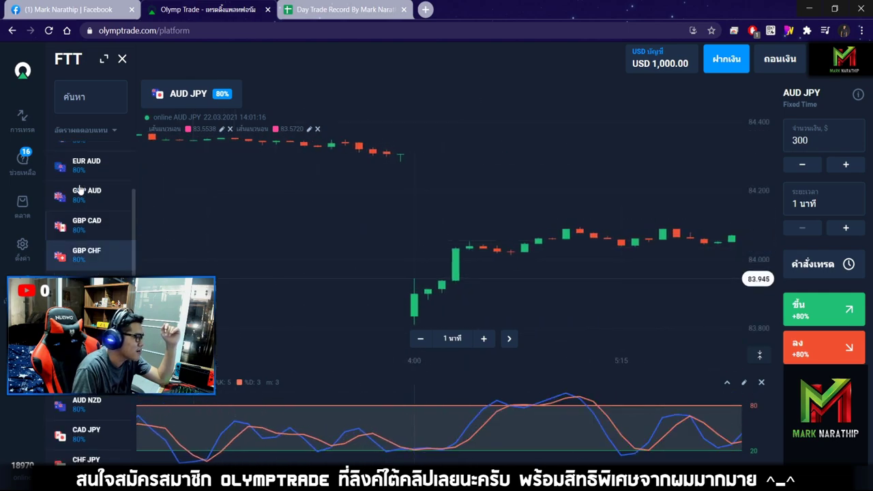
{"action": "left_click", "coordinate": [86, 154]}
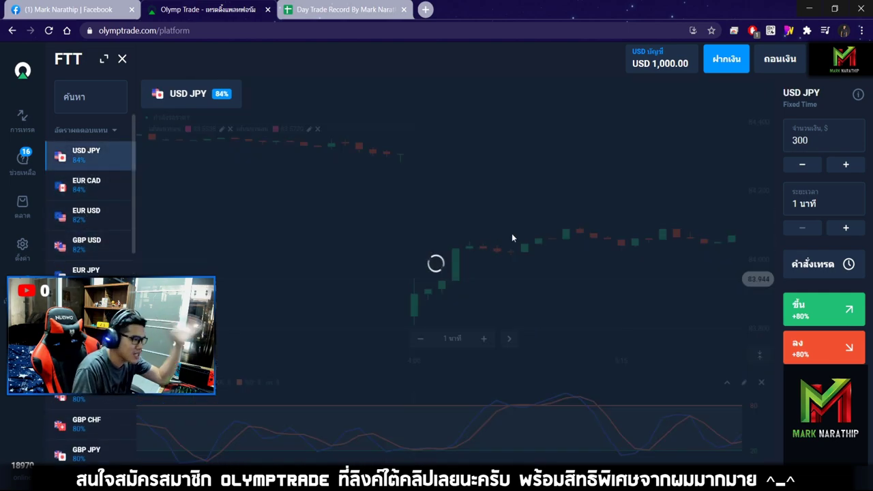
{"action": "left_click", "coordinate": [421, 338]}
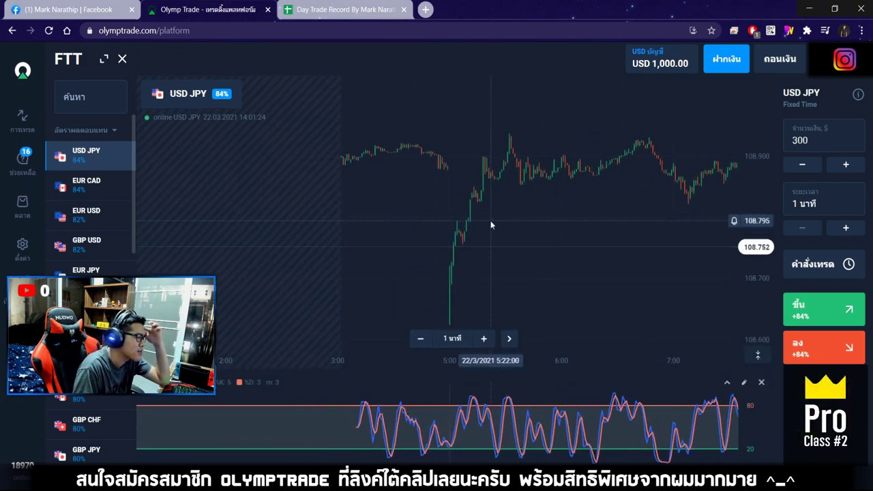
{"action": "left_click_drag", "start_coordinate": [491, 199], "coordinate": [518, 195]}
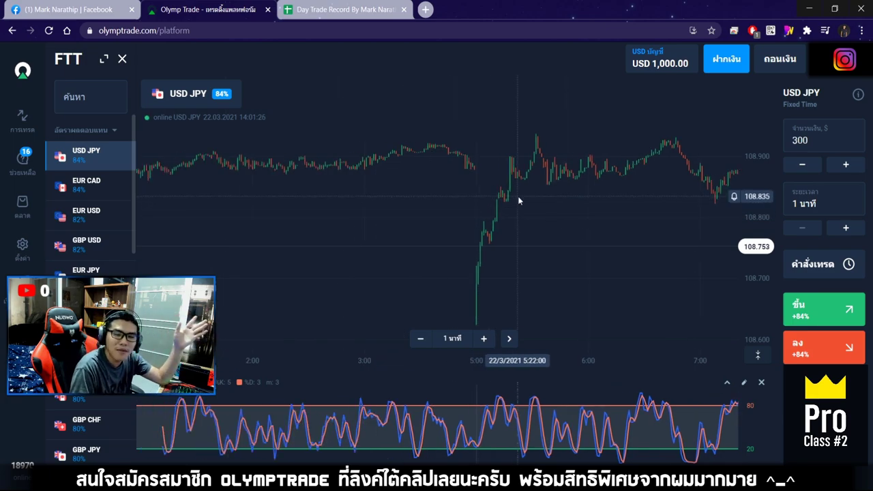
{"action": "double_click", "coordinate": [484, 340]}
{"action": "left_click_drag", "start_coordinate": [590, 225], "coordinate": [476, 208]}
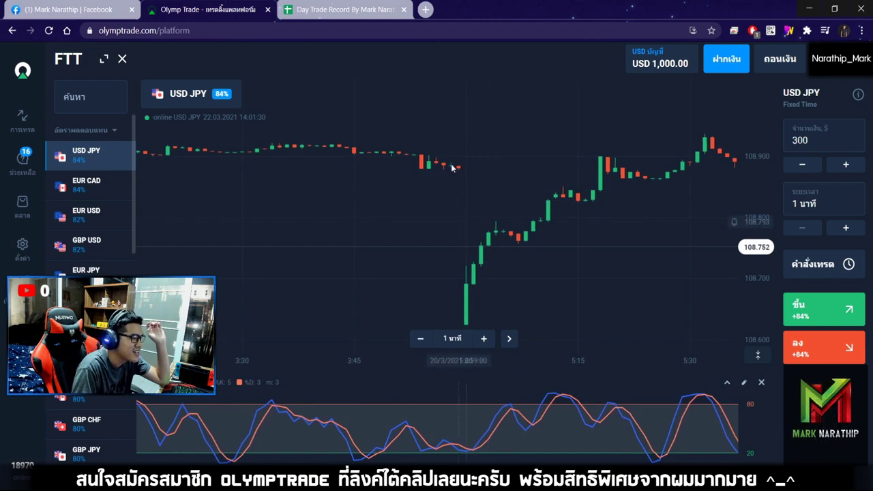
Zoom out the USD JPY chart to follow the price after the gap, and return to its latest candles.
{"action": "double_click", "coordinate": [413, 343]}
{"action": "left_click_drag", "start_coordinate": [498, 228], "coordinate": [313, 228]}
{"action": "left_click", "coordinate": [509, 339]}
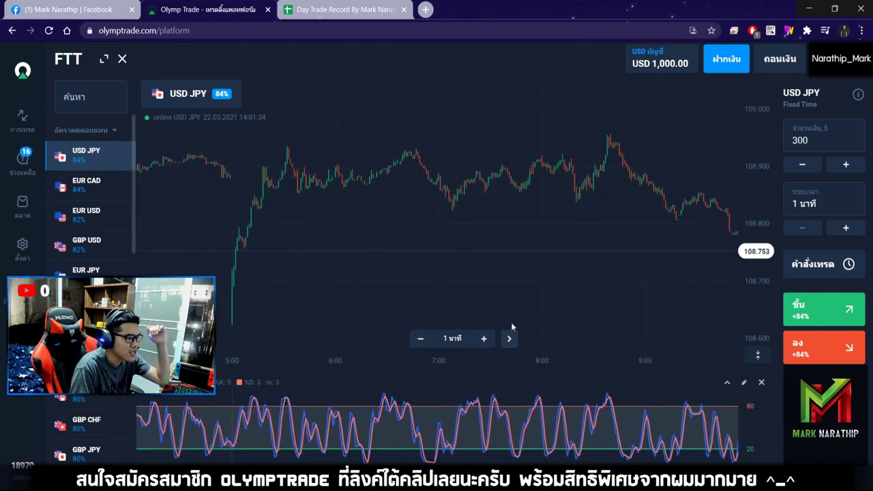
Open the EUR CAD chart briefly, switch to EUR USD, and examine its 1-minute candles from the hours before 14:00.
{"action": "left_click", "coordinate": [109, 188]}
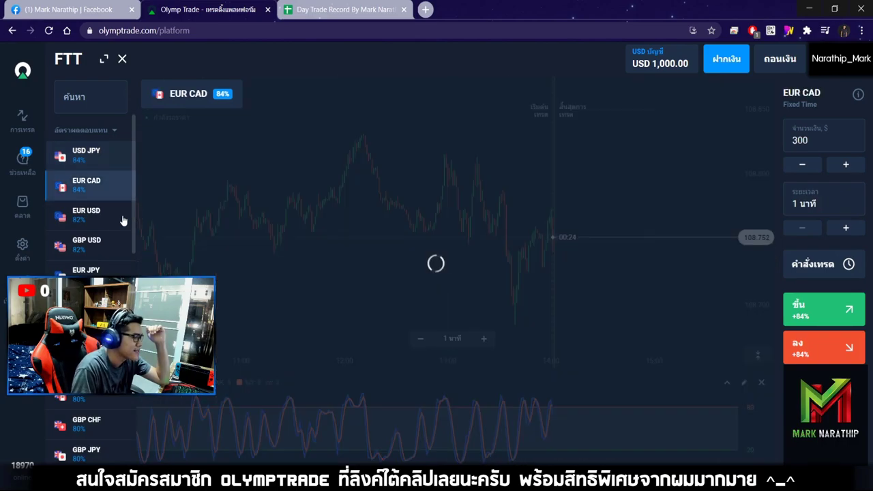
{"action": "left_click", "coordinate": [111, 218]}
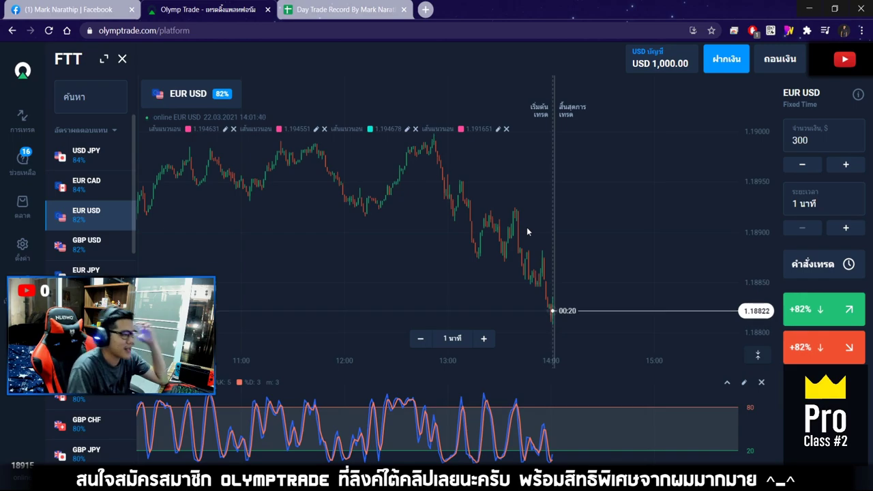
{"action": "left_click_drag", "start_coordinate": [527, 229], "coordinate": [578, 234]}
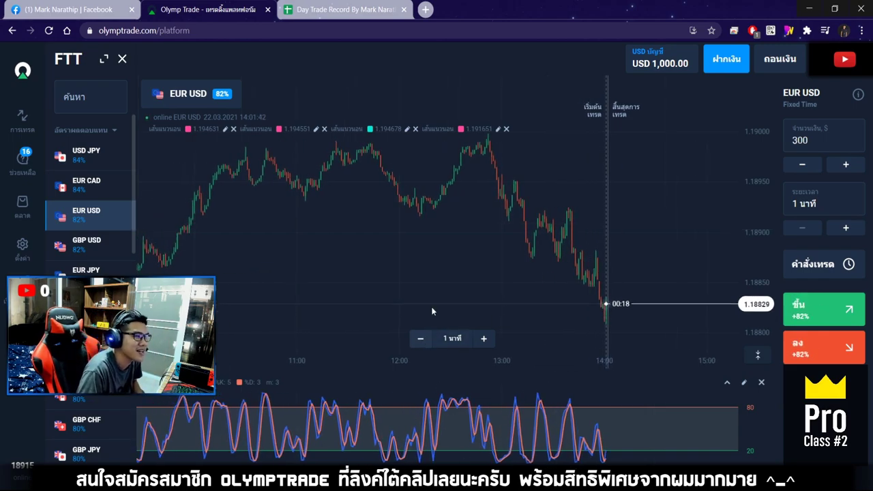
{"action": "left_click_drag", "start_coordinate": [409, 229], "coordinate": [556, 223]}
Open the GBP USD chart to check its recent 1-minute candles, and switch to the EUR JPY chart.
{"action": "left_click", "coordinate": [123, 244]}
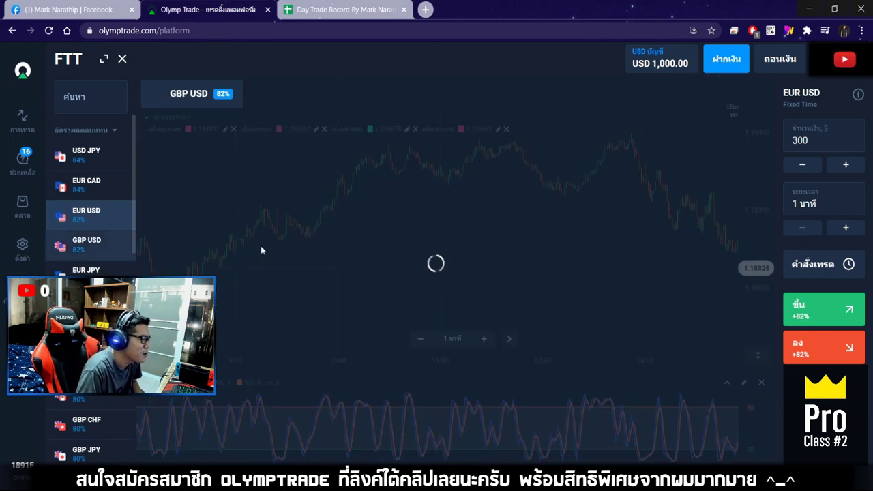
{"action": "left_click_drag", "start_coordinate": [521, 243], "coordinate": [462, 249]}
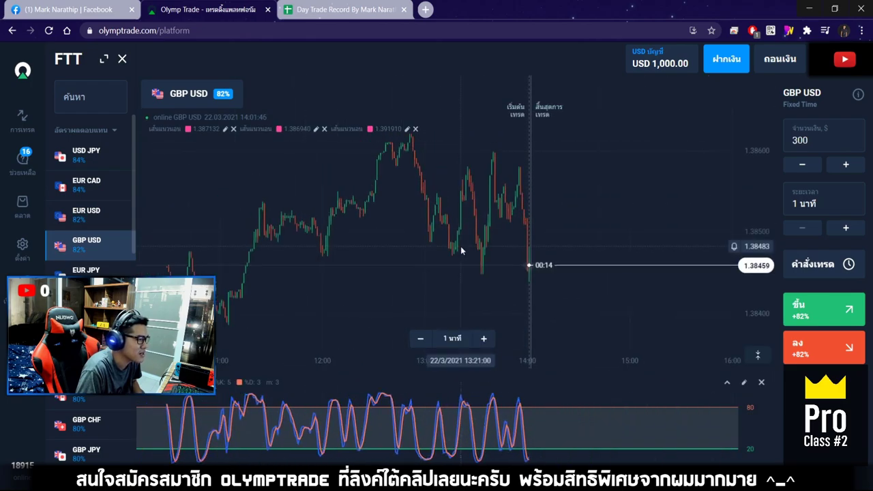
{"action": "left_click", "coordinate": [121, 271]}
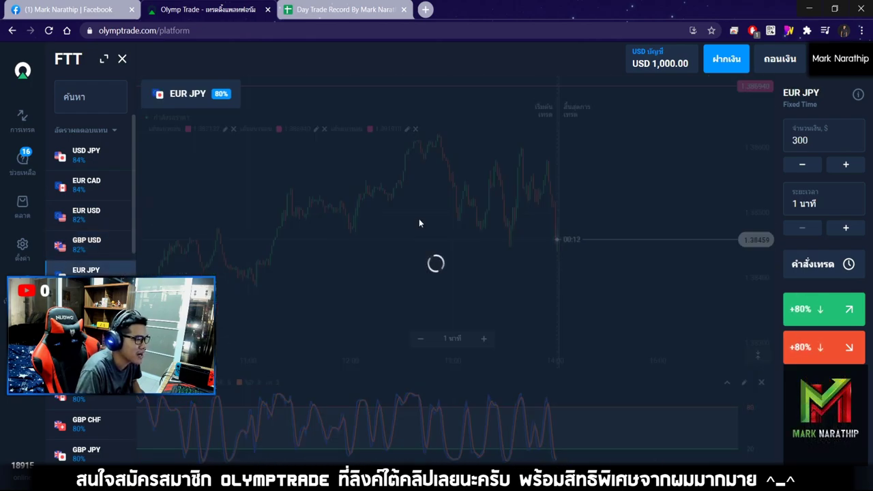
{"action": "left_click_drag", "start_coordinate": [655, 194], "coordinate": [362, 215]}
Open the EUR GBP chart and examine its 1-minute candles, from the morning of 22/3/2021 to the latest ones.
{"action": "key", "text": "Down"}
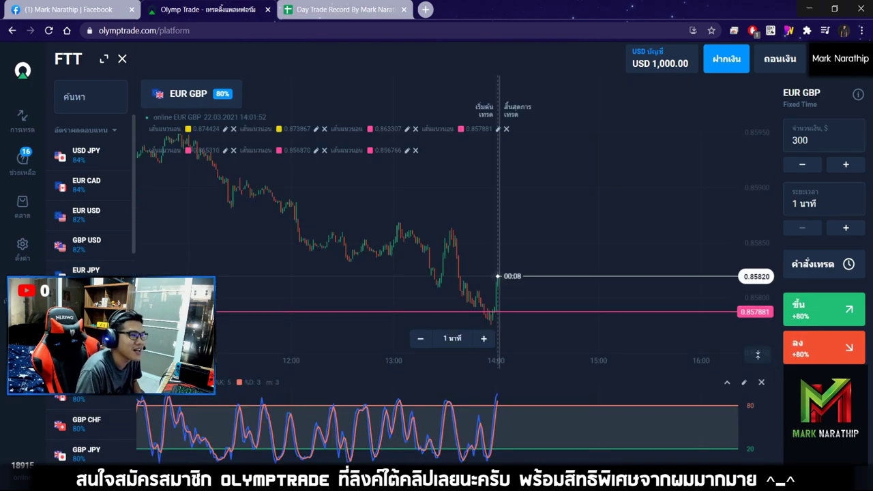
{"action": "left_click_drag", "start_coordinate": [436, 218], "coordinate": [657, 227]}
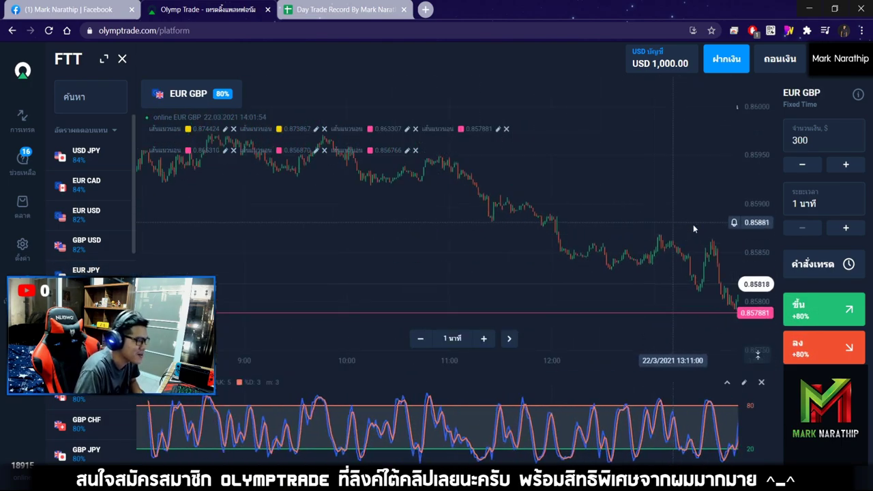
{"action": "left_click", "coordinate": [509, 338]}
{"action": "left_click", "coordinate": [485, 338]}
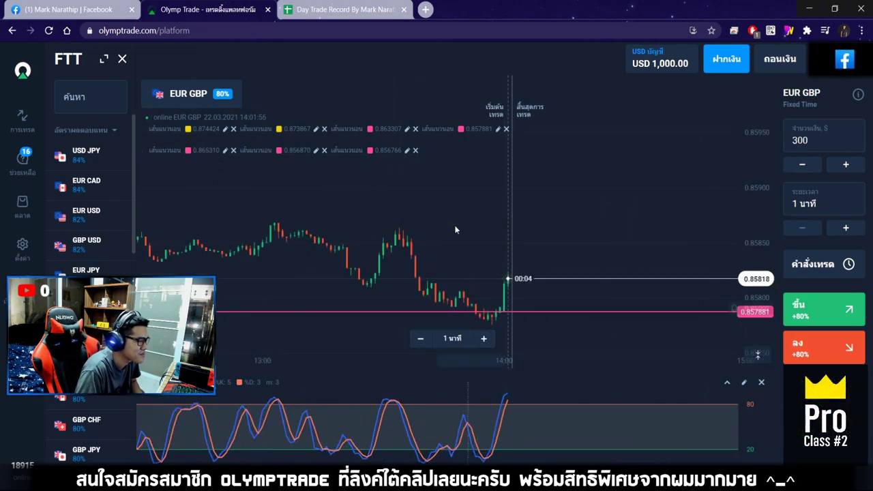
{"action": "left_click_drag", "start_coordinate": [444, 287], "coordinate": [461, 251]}
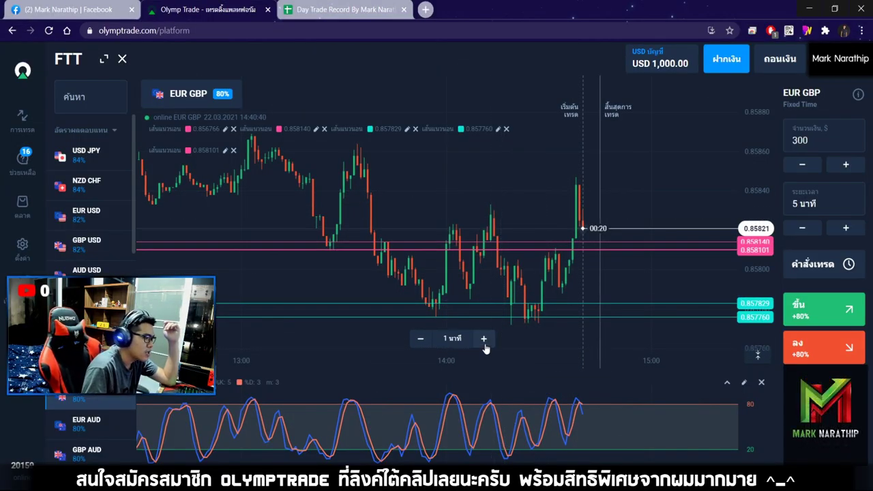
Examine the EUR GBP price swings since 14:00 against the pink and teal horizontal lines, comparing close and wide views.
{"action": "left_click", "coordinate": [484, 341]}
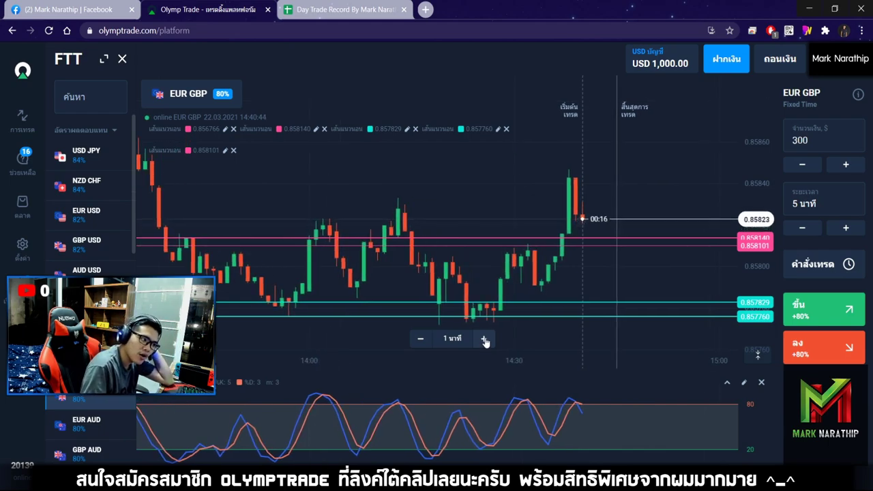
{"action": "left_click_drag", "start_coordinate": [592, 221], "coordinate": [541, 203]}
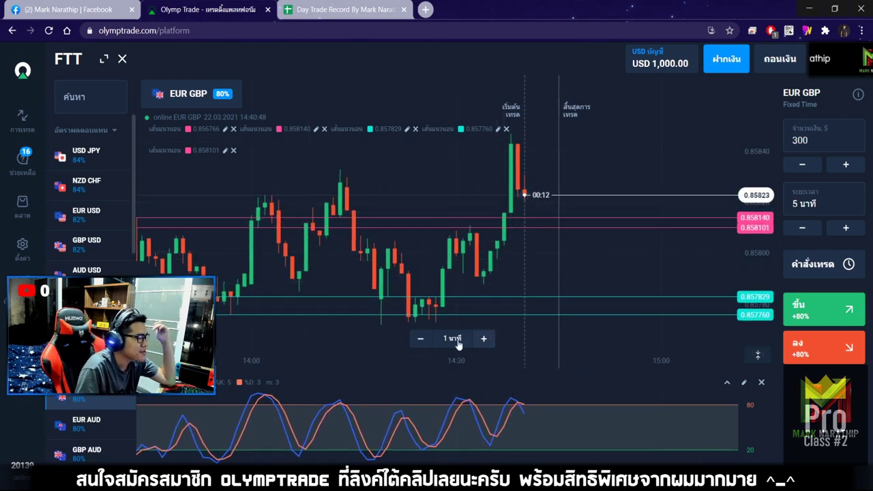
{"action": "scroll", "coordinate": [478, 275], "scroll_direction": "down", "scroll_amount": 3}
{"action": "scroll", "coordinate": [478, 276], "scroll_direction": "down", "scroll_amount": 3}
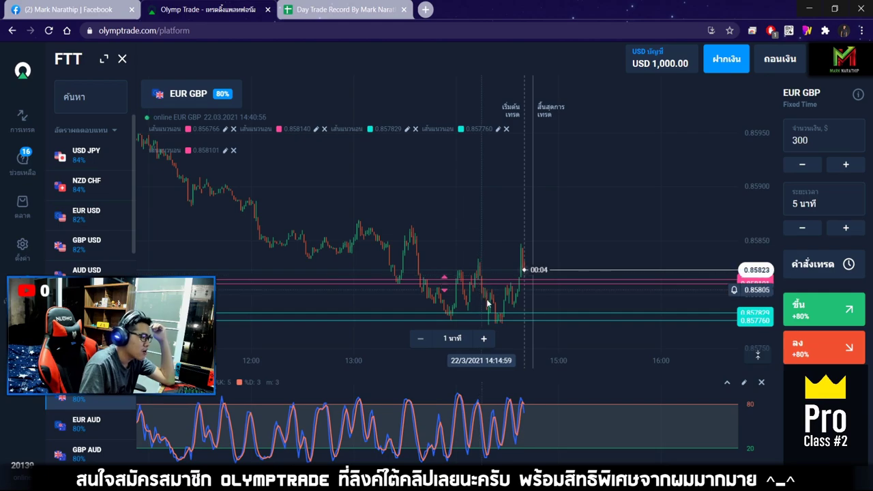
{"action": "scroll", "coordinate": [487, 304], "scroll_direction": "up", "scroll_amount": 5}
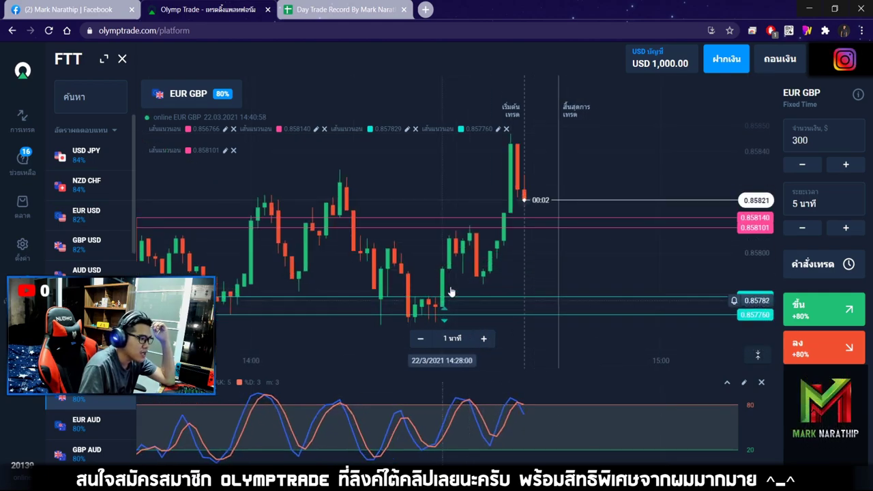
{"action": "left_click_drag", "start_coordinate": [450, 291], "coordinate": [600, 272]}
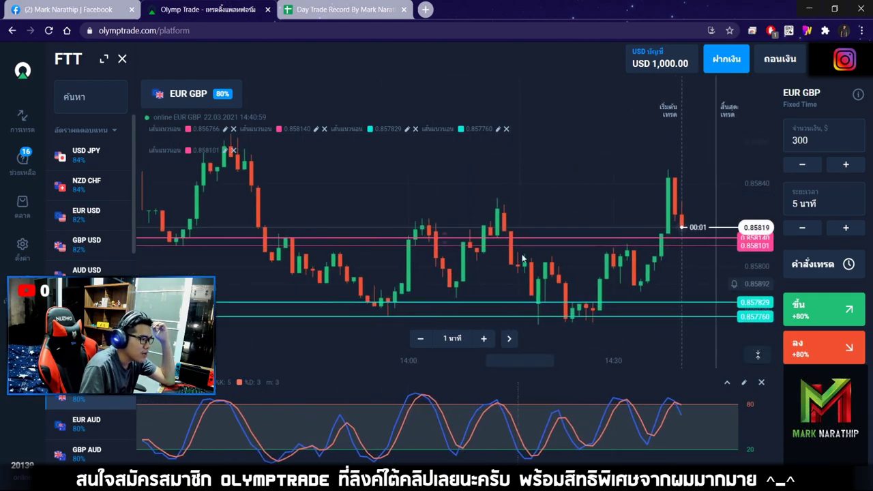
Examine how the EUR GBP candles between 14:15 and 14:30 react at the teal lines, 0.857829 and 0.857760.
{"action": "left_click", "coordinate": [483, 339]}
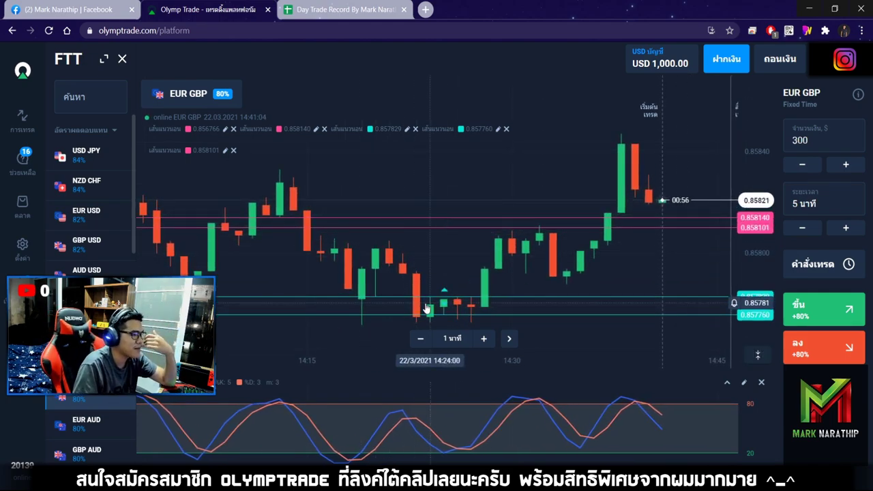
{"action": "left_click_drag", "start_coordinate": [607, 181], "coordinate": [546, 221]}
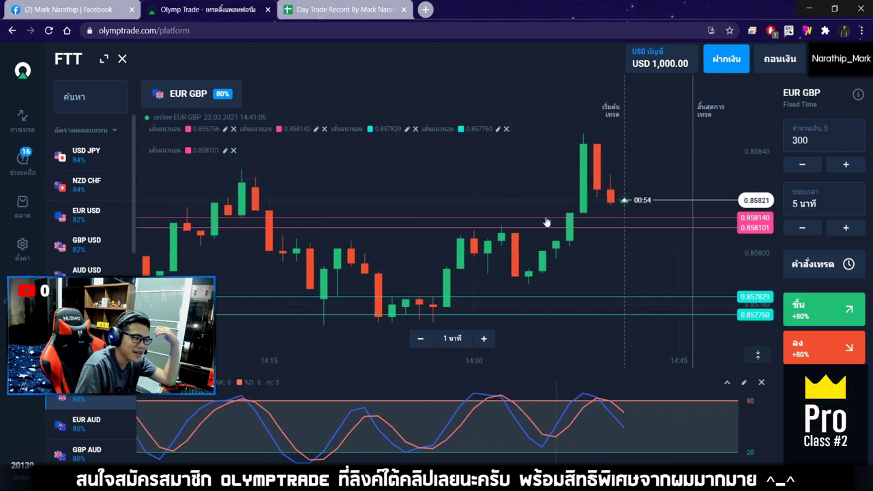
{"action": "left_click_drag", "start_coordinate": [468, 270], "coordinate": [506, 260]}
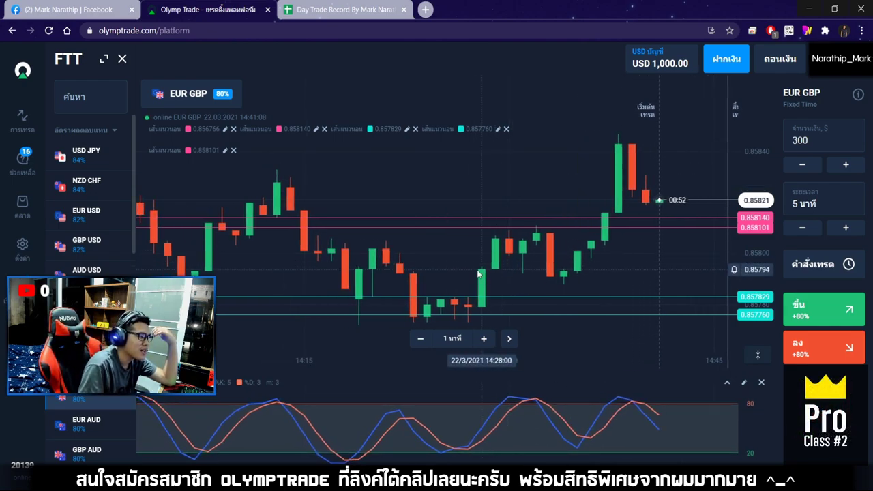
{"action": "left_click_drag", "start_coordinate": [506, 294], "coordinate": [673, 243]}
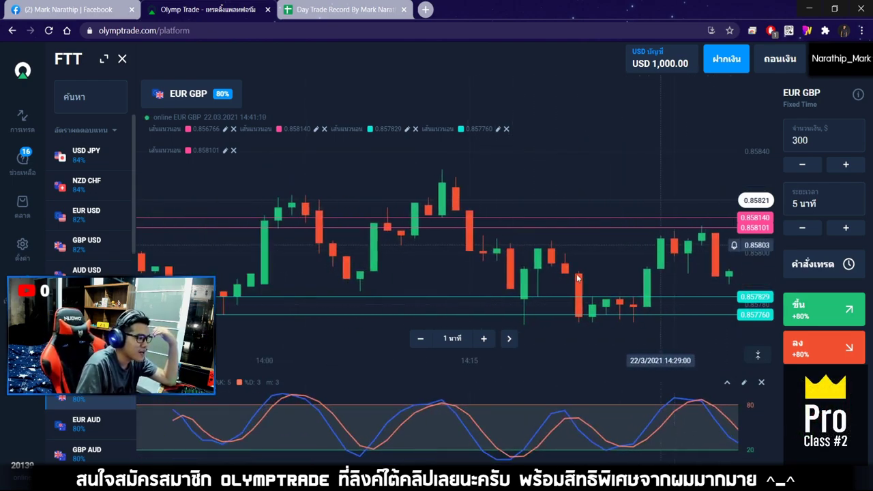
{"action": "left_click", "coordinate": [420, 338]}
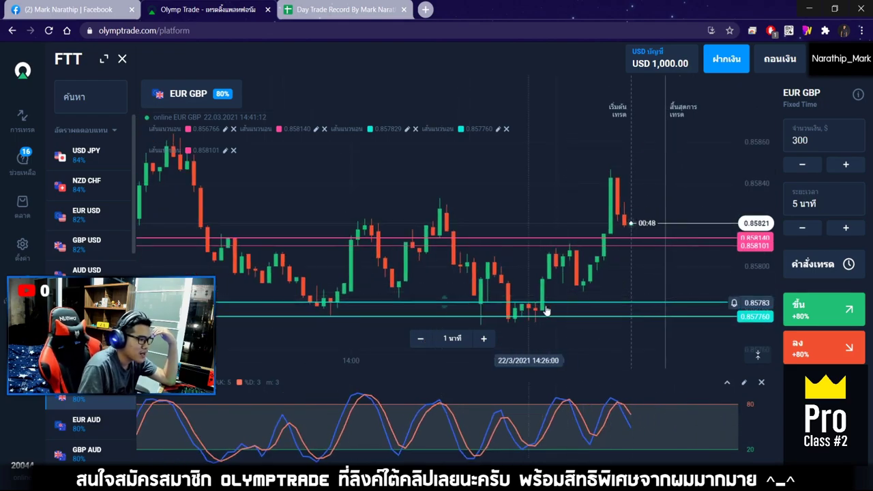
{"action": "left_click_drag", "start_coordinate": [619, 240], "coordinate": [504, 211]}
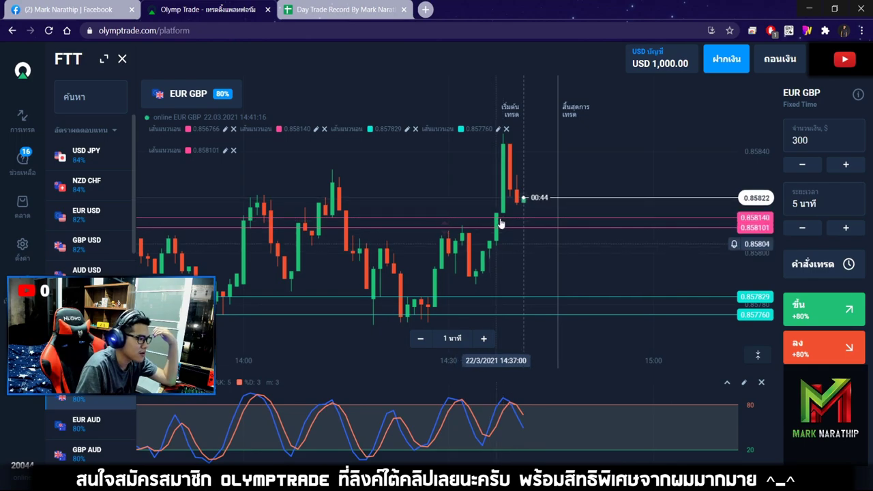
Inspect the EUR GBP candles from 14:37 to 14:41 close up, above the pink lines at 0.858140 and 0.858101.
{"action": "scroll", "coordinate": [522, 198], "scroll_direction": "up", "scroll_amount": 3}
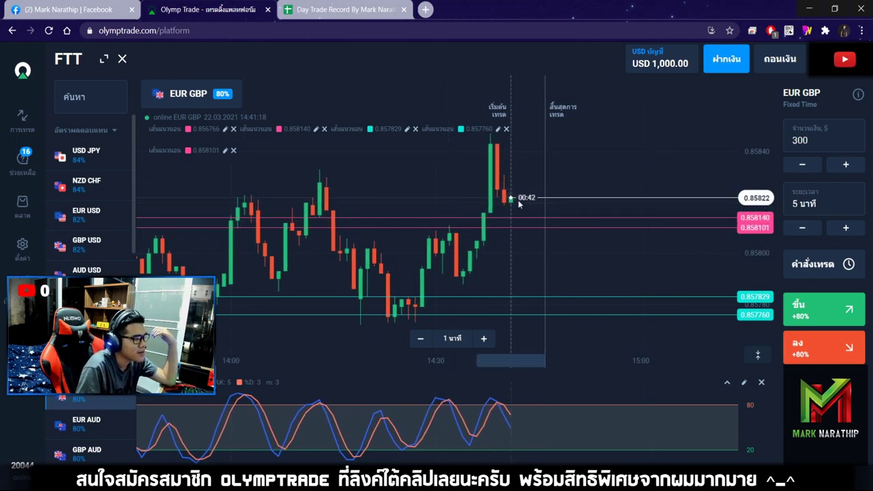
{"action": "scroll", "coordinate": [498, 196], "scroll_direction": "up", "scroll_amount": 2}
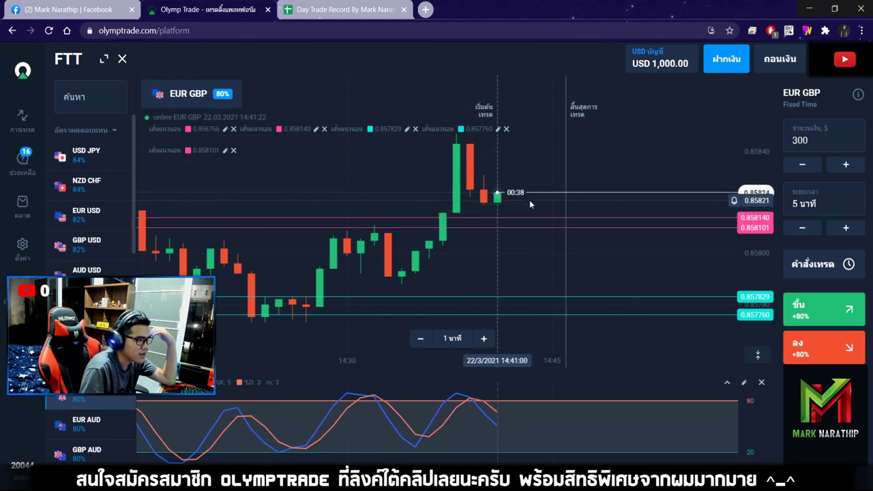
{"action": "scroll", "coordinate": [491, 195], "scroll_direction": "up", "scroll_amount": 2}
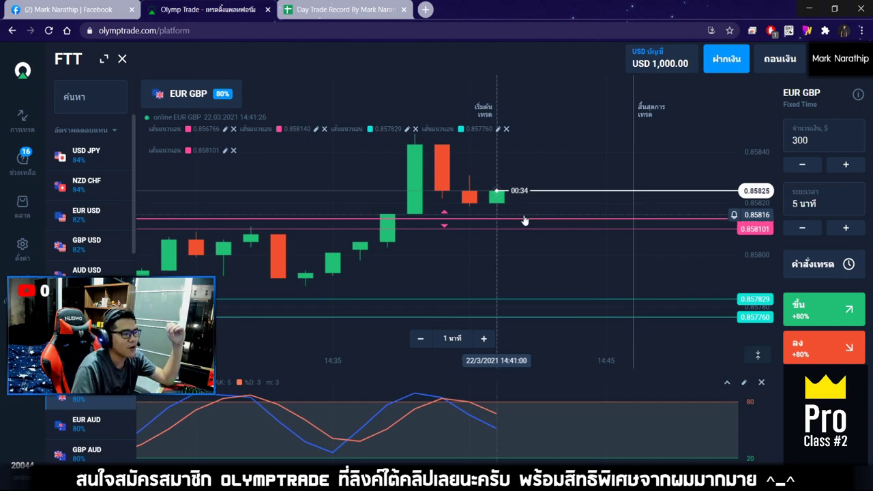
{"action": "left_click_drag", "start_coordinate": [520, 195], "coordinate": [544, 183]}
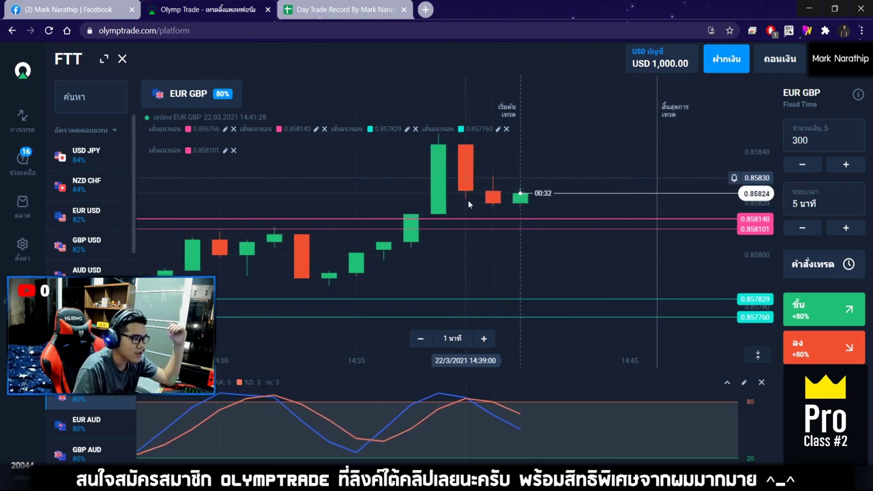
{"action": "left_click_drag", "start_coordinate": [564, 165], "coordinate": [575, 165]}
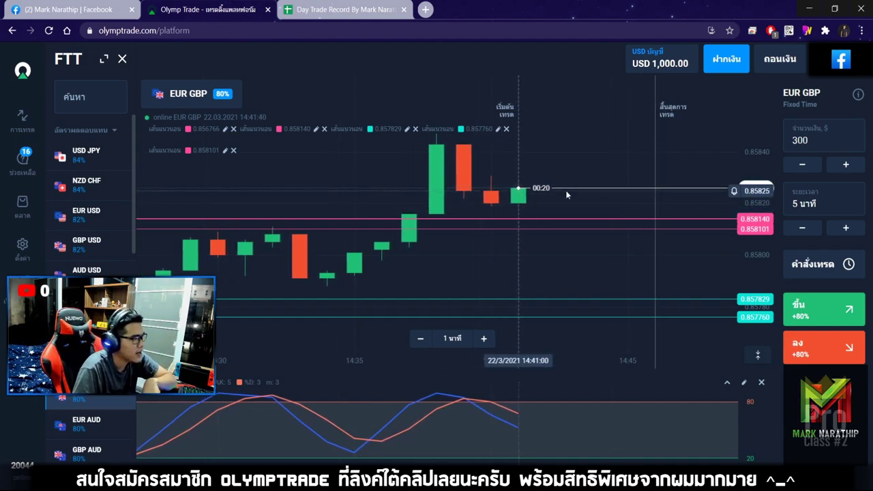
Compare the wider EUR GBP price movement since 14:00 with a close view of the 14:41 candle.
{"action": "left_click", "coordinate": [420, 338]}
{"action": "left_click", "coordinate": [420, 339]}
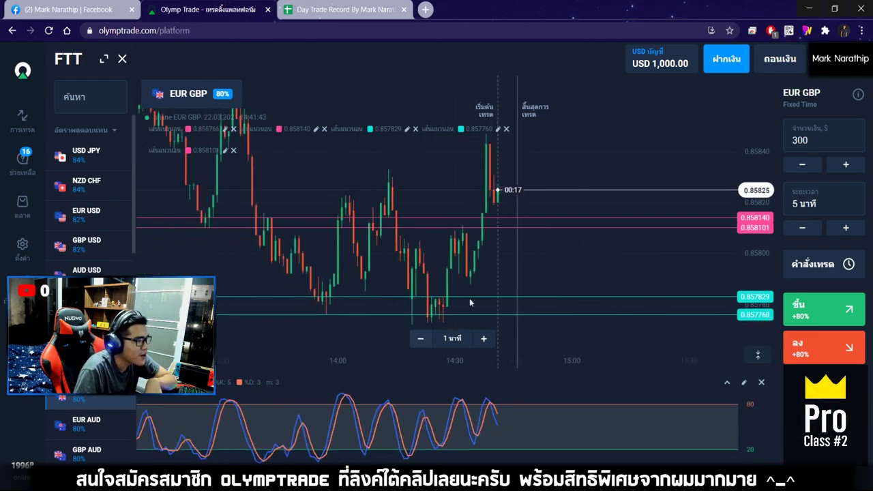
{"action": "left_click", "coordinate": [486, 339]}
{"action": "left_click", "coordinate": [485, 339]}
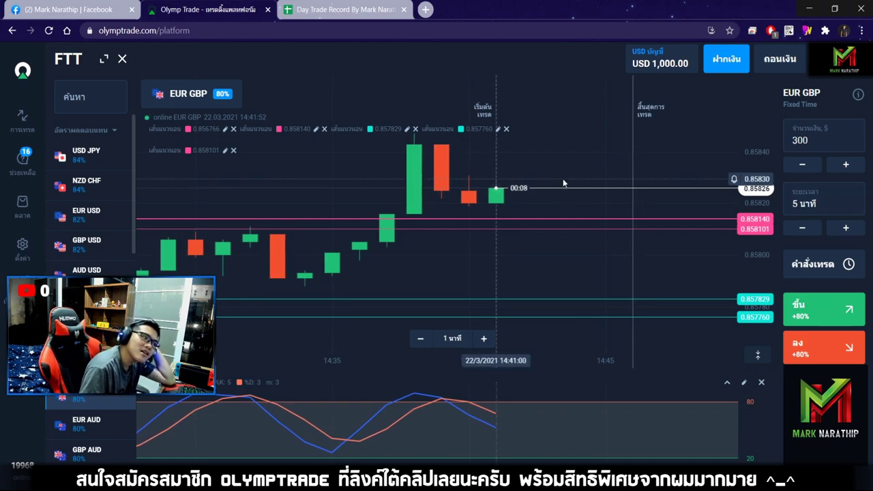
{"action": "left_click_drag", "start_coordinate": [563, 183], "coordinate": [577, 184]}
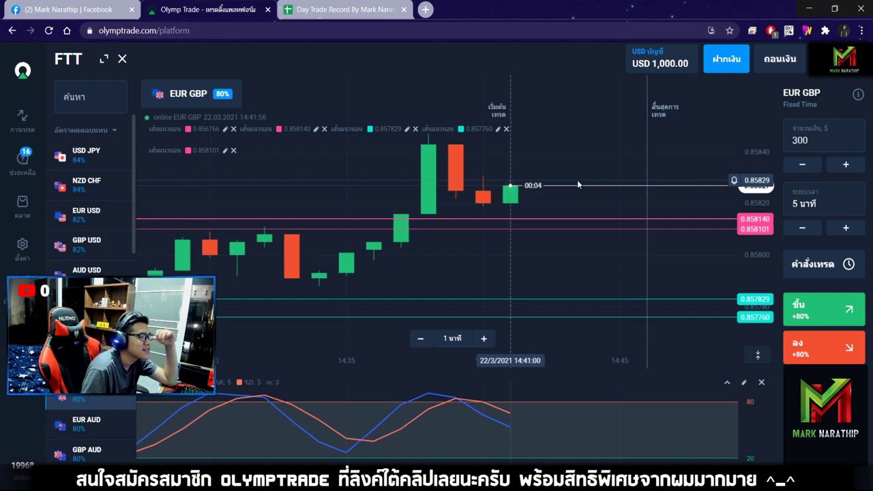
{"action": "mouse_move", "coordinate": [577, 181]}
{"action": "left_mouse_down"}
{"action": "mouse_move", "coordinate": [600, 178]}
{"action": "mouse_move", "coordinate": [584, 180]}
{"action": "left_mouse_up"}
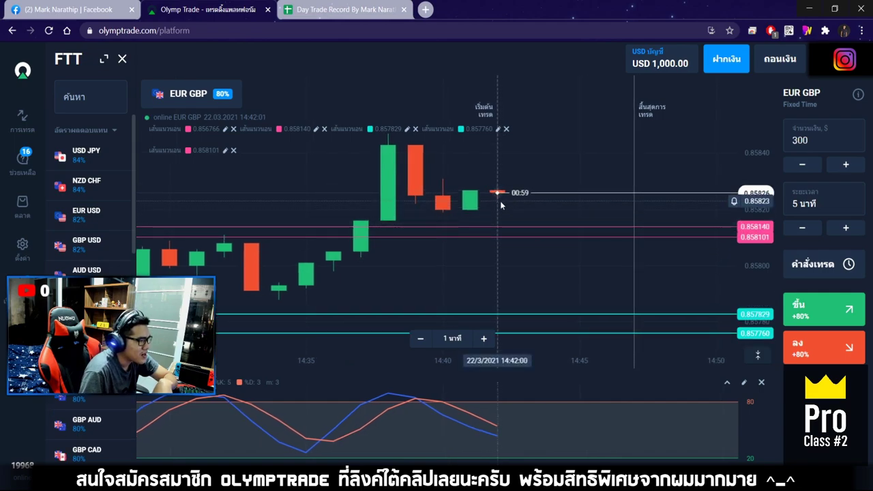
Follow the EUR GBP 14:42 candle close up, and compare it with the preceding candles since 14:30.
{"action": "left_click", "coordinate": [483, 338]}
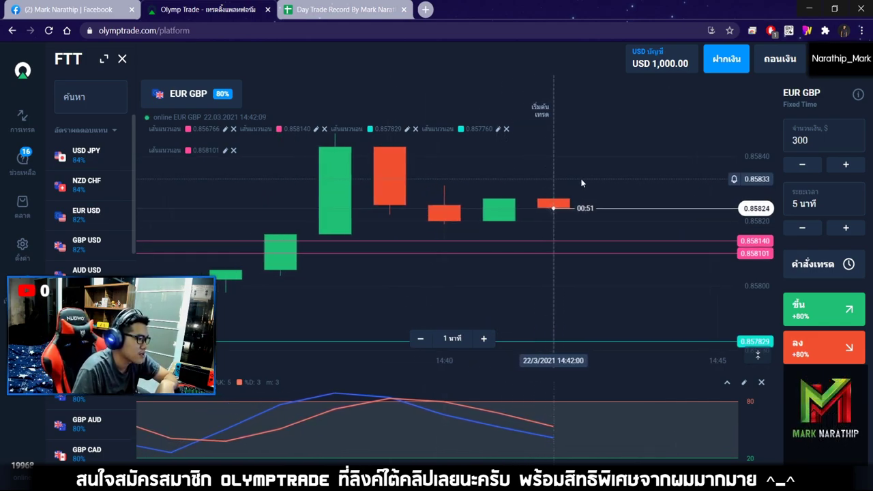
{"action": "left_click", "coordinate": [419, 341]}
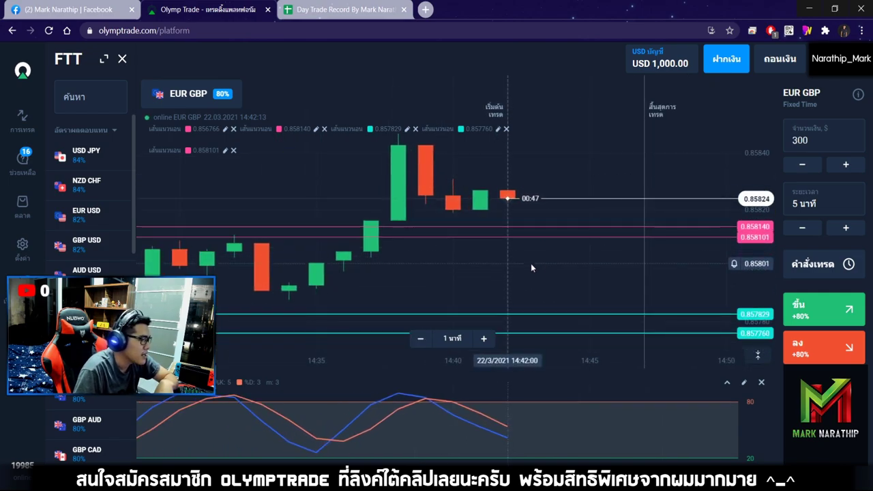
{"action": "scroll", "coordinate": [562, 169], "scroll_direction": "up", "scroll_amount": 3}
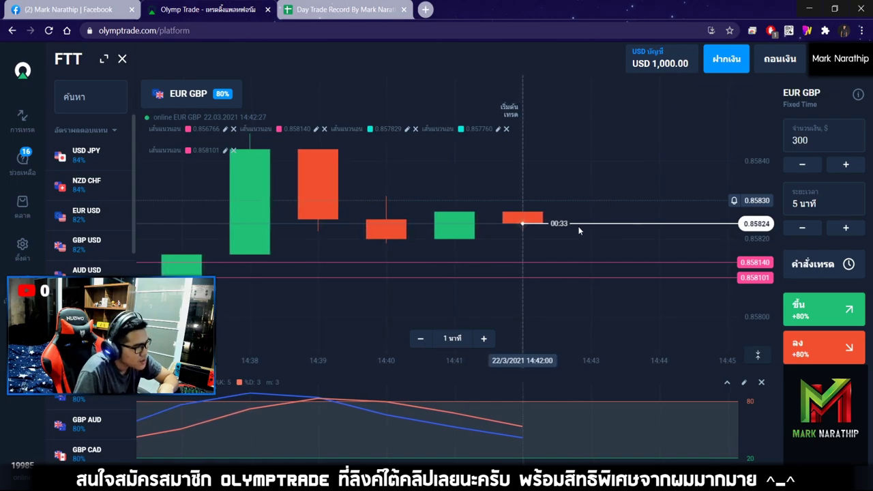
{"action": "left_click", "coordinate": [419, 339]}
{"action": "left_click", "coordinate": [414, 346]}
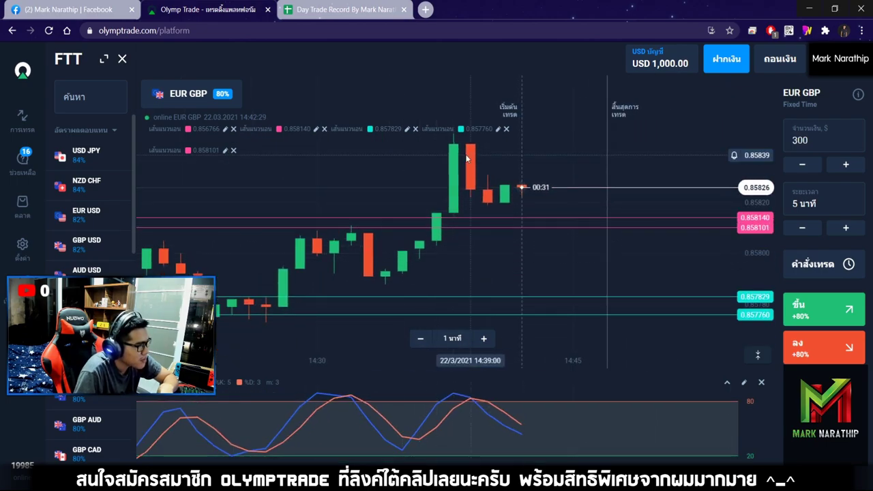
Open a 300-dollar upward trade on EUR GBP with a 5-minute duration during the 14:42 candle.
{"action": "left_click", "coordinate": [484, 338]}
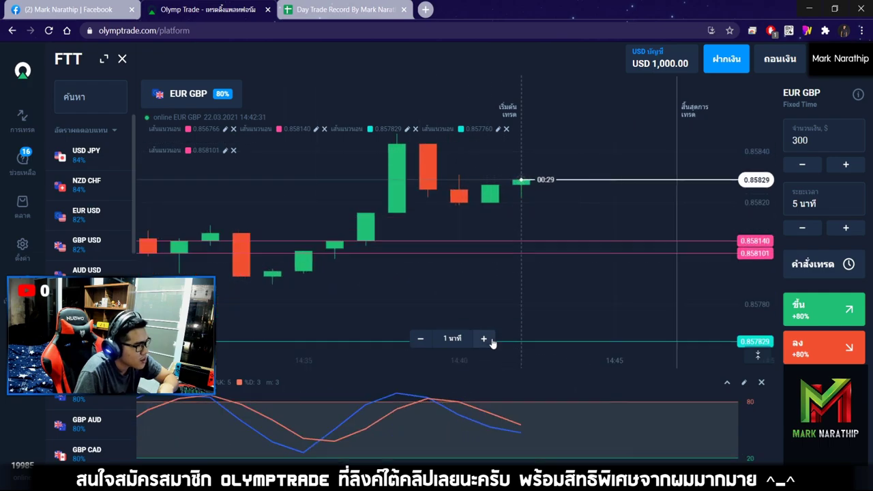
{"action": "left_click", "coordinate": [483, 338]}
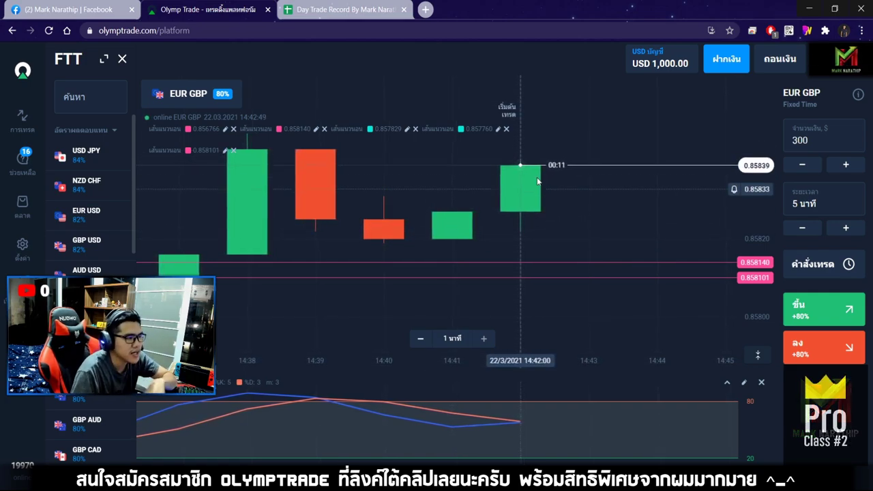
{"action": "left_click", "coordinate": [830, 310]}
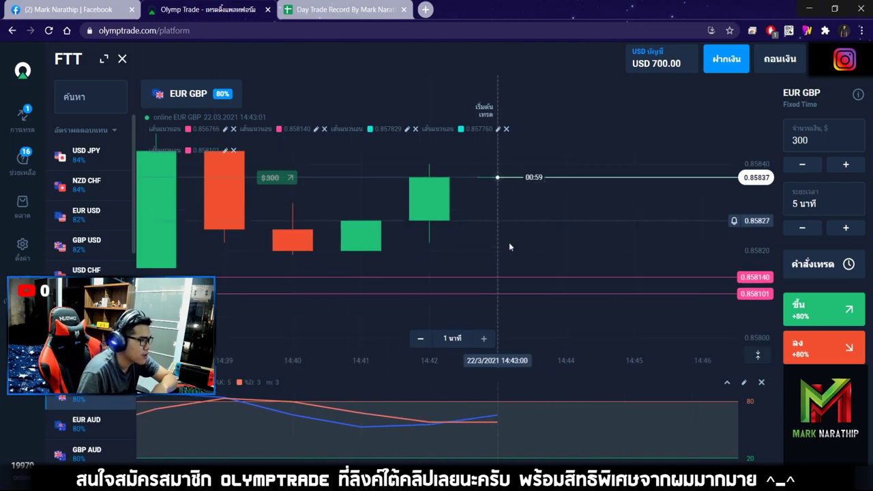
Compare the open 300-dollar trade's entry level with the EUR GBP candles since 13:30.
{"action": "left_click", "coordinate": [421, 339]}
{"action": "left_click", "coordinate": [421, 338]}
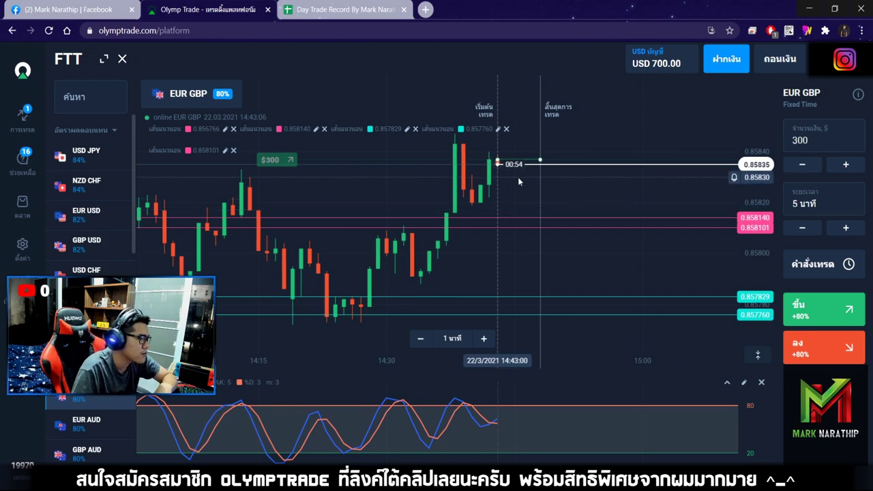
{"action": "left_click_drag", "start_coordinate": [518, 176], "coordinate": [545, 180]}
{"action": "left_click", "coordinate": [421, 338]}
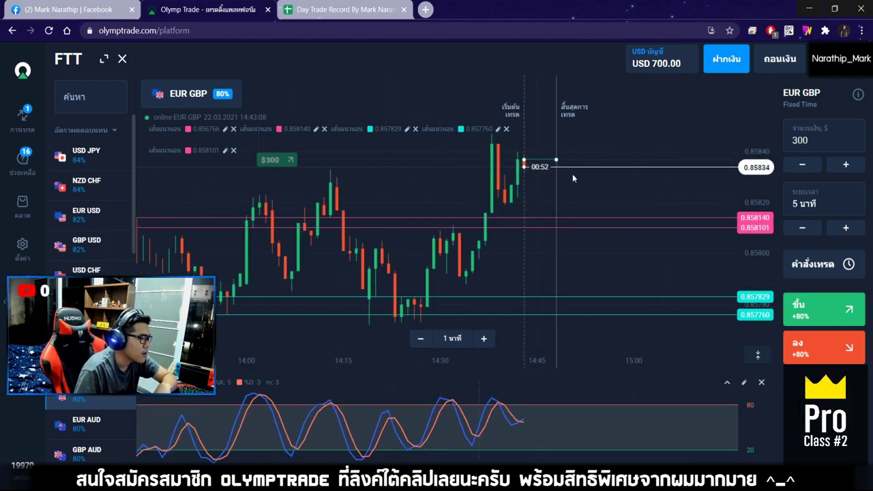
{"action": "left_click_drag", "start_coordinate": [575, 183], "coordinate": [582, 183]}
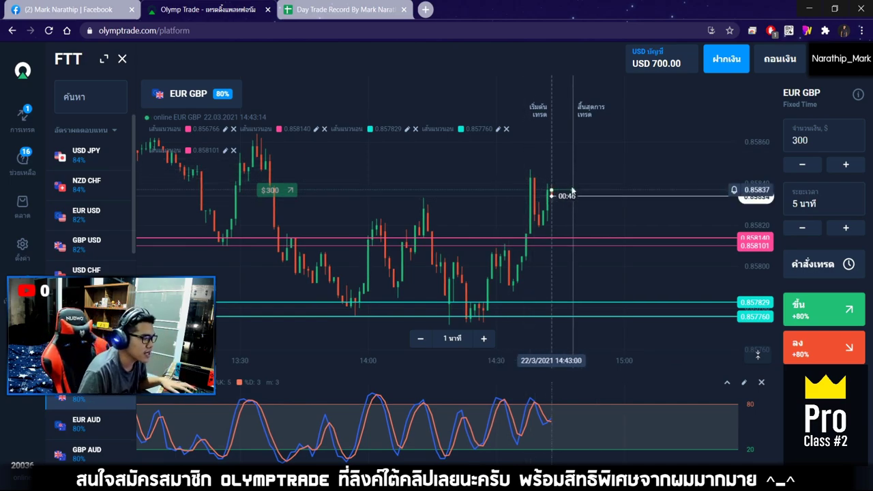
{"action": "scroll", "coordinate": [518, 292], "scroll_direction": "up", "scroll_amount": 3}
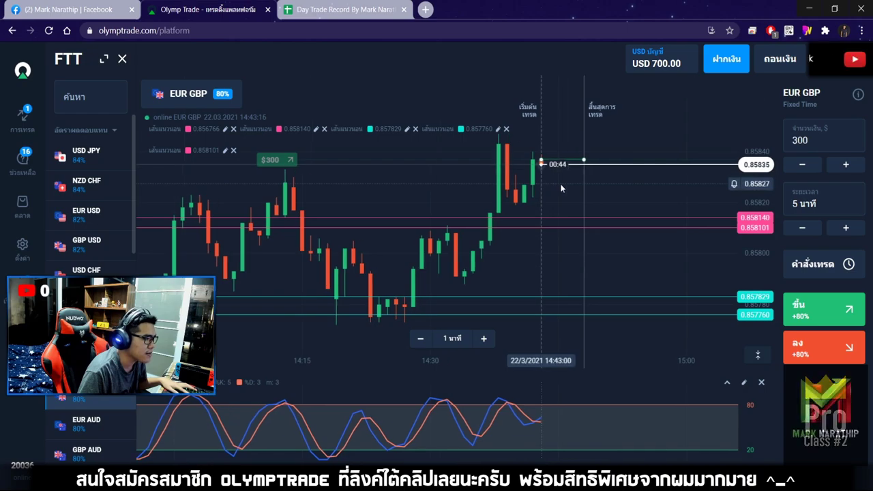
Review the wider EUR GBP decline since about 9:00 against the pink and teal horizontal lines.
{"action": "left_click", "coordinate": [421, 341]}
{"action": "left_click", "coordinate": [422, 341]}
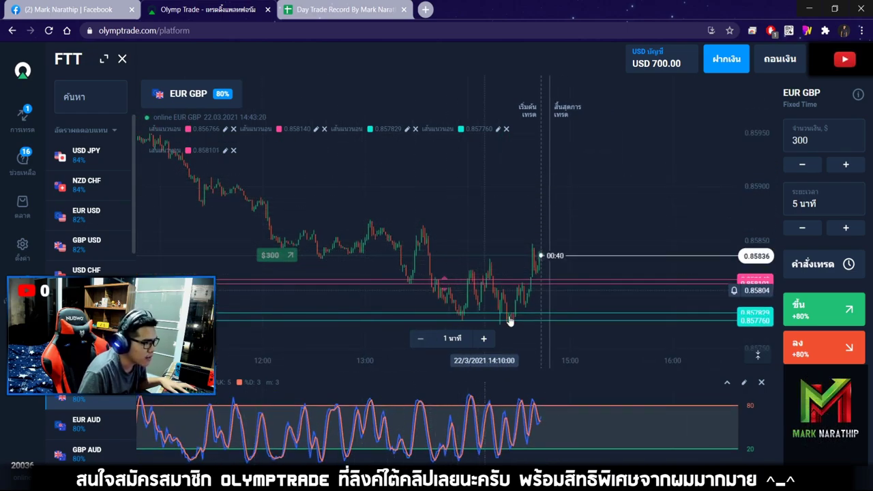
{"action": "left_click", "coordinate": [483, 339]}
{"action": "left_click", "coordinate": [484, 341]}
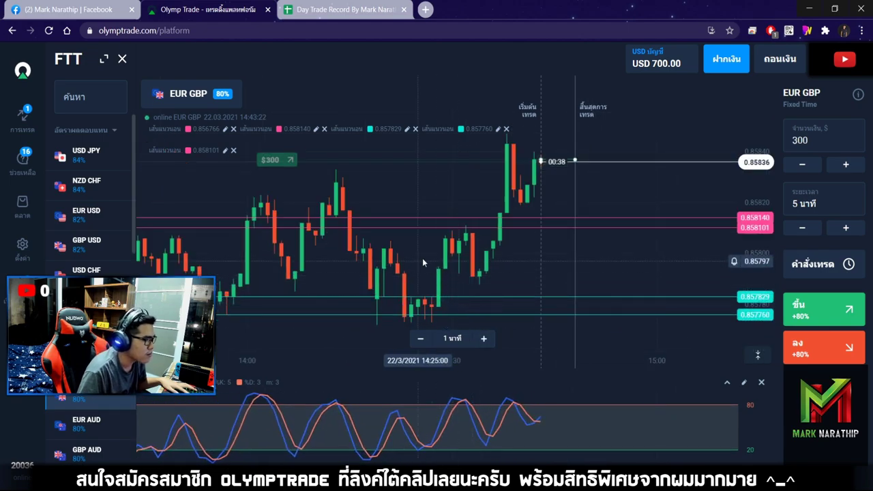
{"action": "left_click_drag", "start_coordinate": [422, 259], "coordinate": [542, 250]}
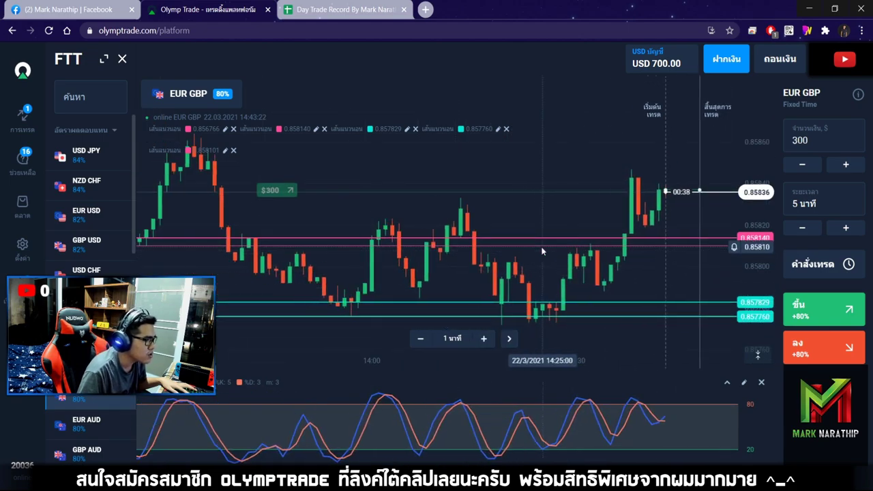
{"action": "left_click", "coordinate": [420, 339]}
{"action": "left_click_drag", "start_coordinate": [330, 174], "coordinate": [430, 182]}
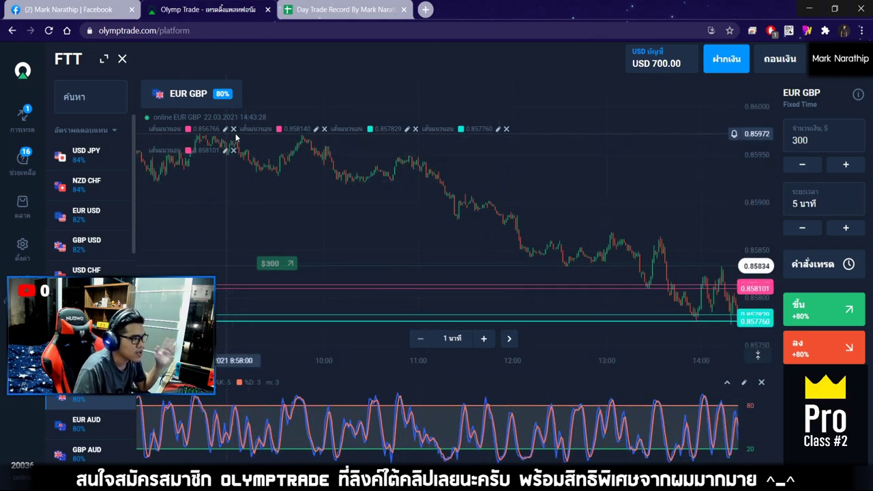
{"action": "scroll", "coordinate": [413, 199], "scroll_direction": "right", "scroll_amount": 5}
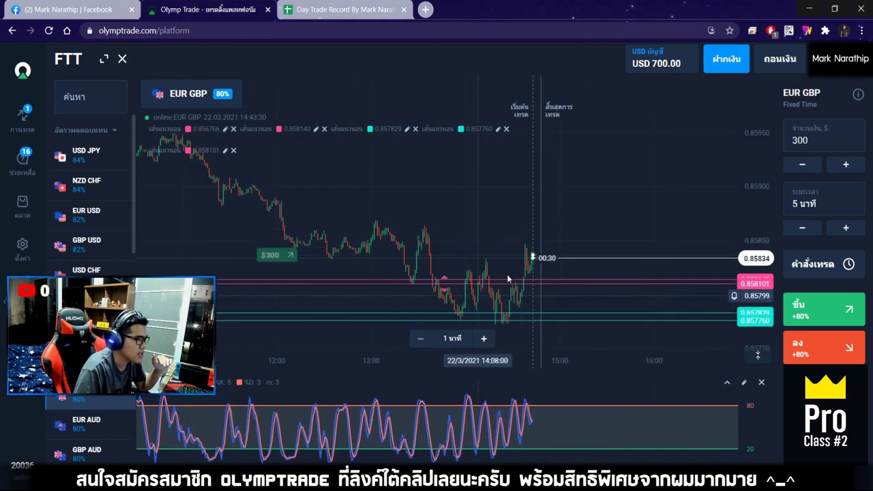
Follow the EUR GBP 14:43 candle against the trade's entry level, from the wider view down to a close-up.
{"action": "left_click", "coordinate": [484, 338]}
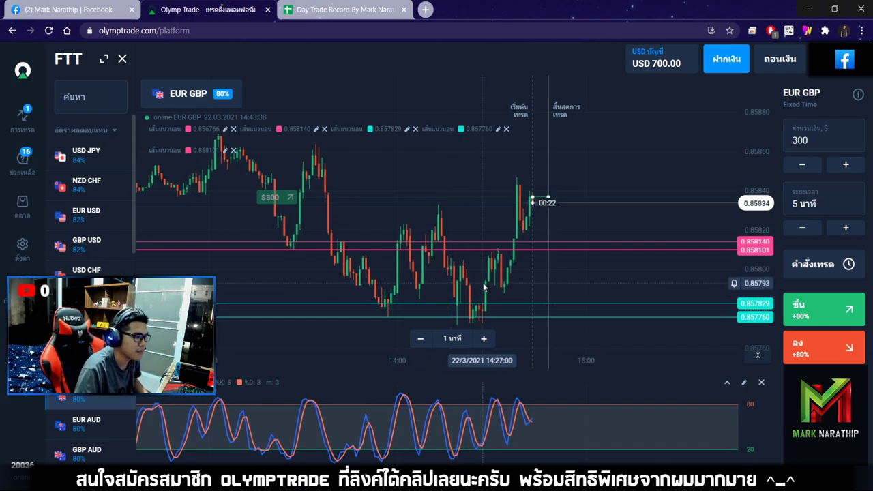
{"action": "left_click_drag", "start_coordinate": [532, 220], "coordinate": [497, 225]}
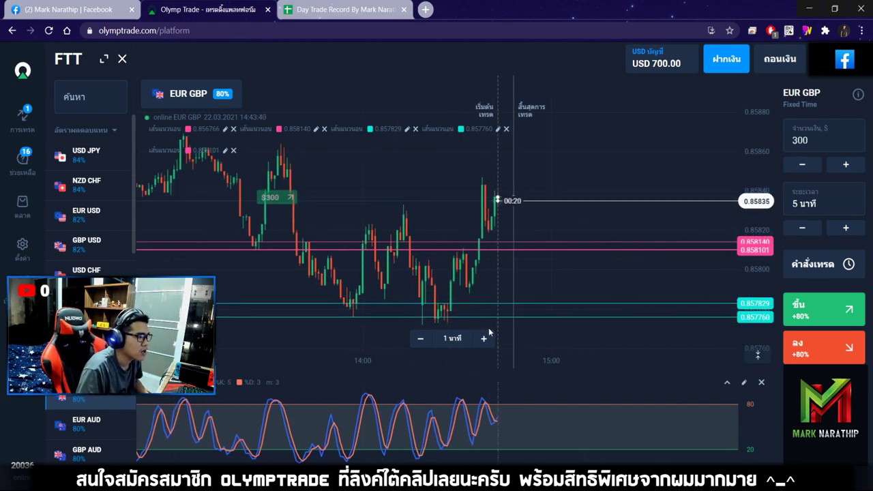
{"action": "left_click", "coordinate": [484, 339]}
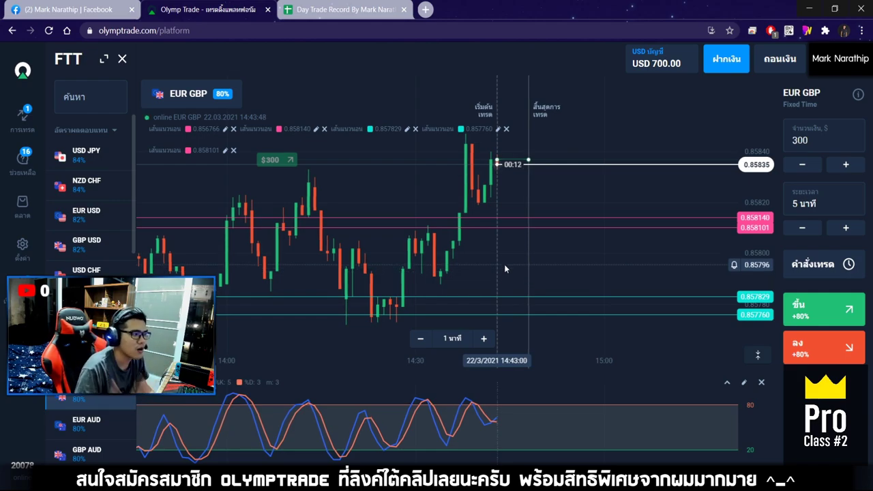
{"action": "left_click_drag", "start_coordinate": [524, 184], "coordinate": [547, 183]}
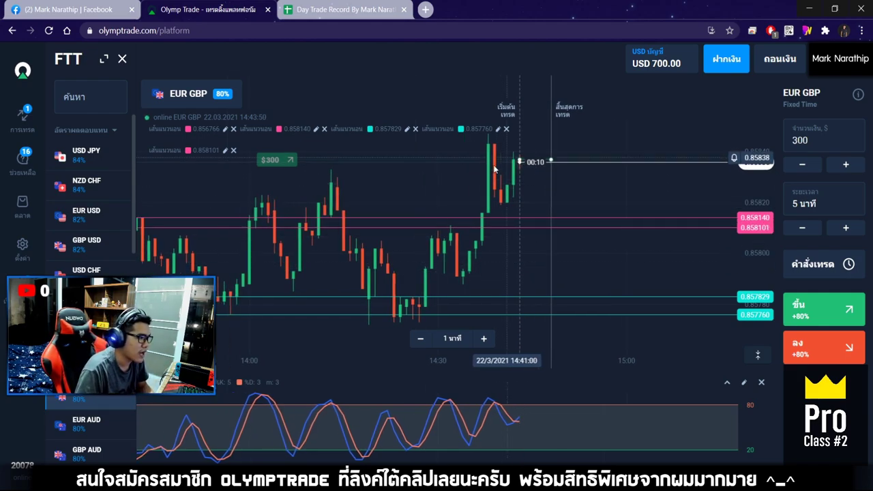
{"action": "left_click", "coordinate": [484, 338]}
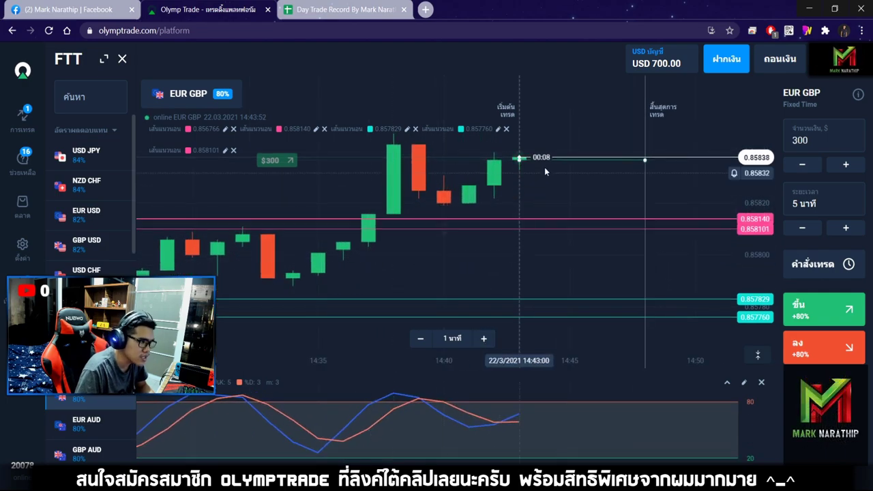
{"action": "left_click_drag", "start_coordinate": [547, 171], "coordinate": [519, 187]}
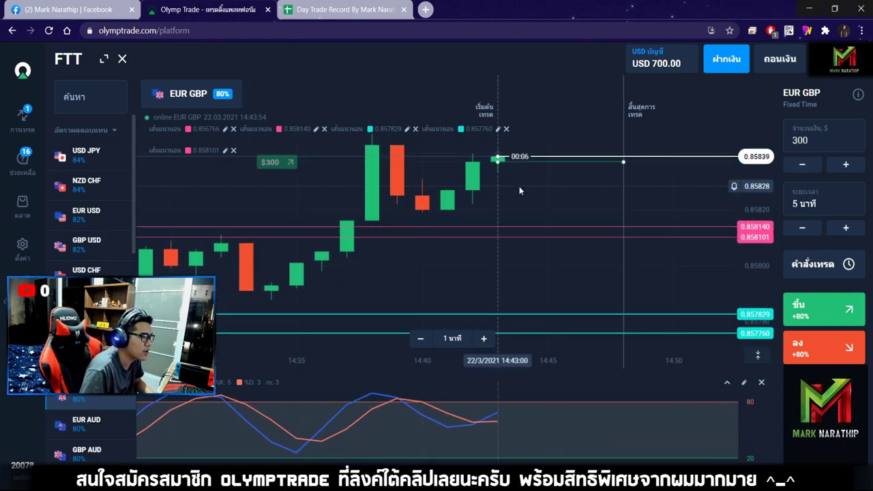
Compare the end of the EUR GBP 14:43 candle and the start of 14:44 with the price swings since 13:00.
{"action": "left_click", "coordinate": [419, 337]}
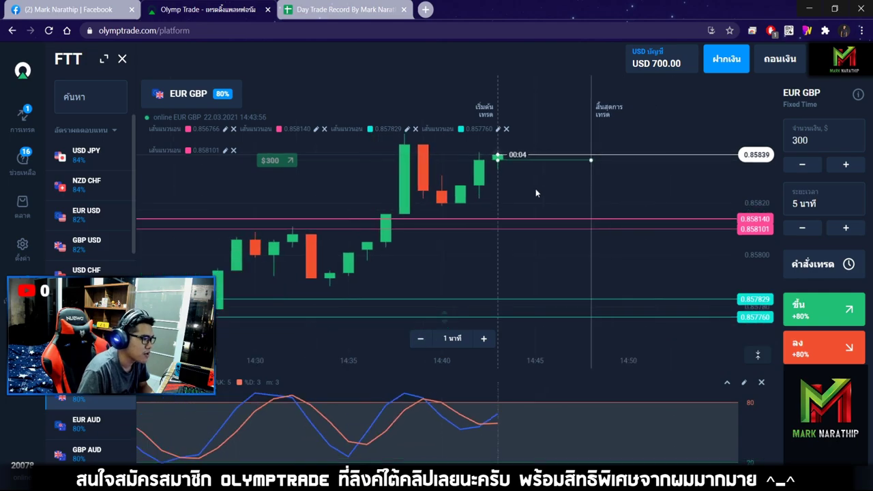
{"action": "left_click", "coordinate": [420, 338]}
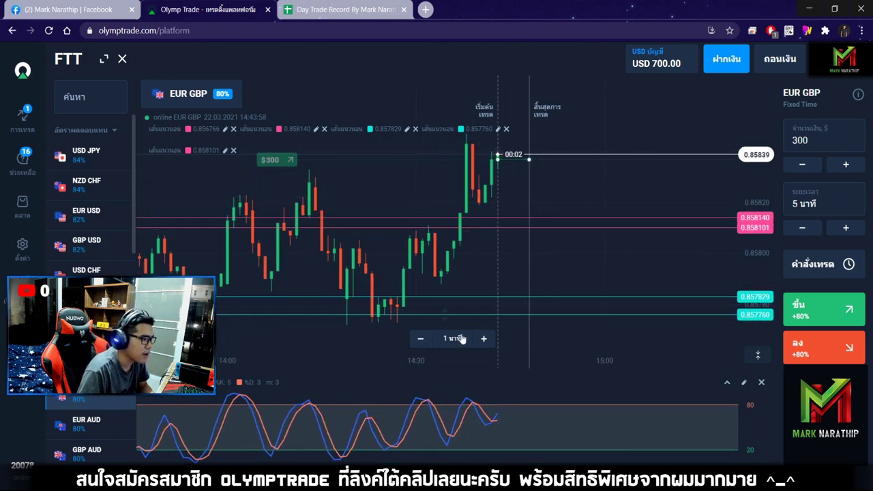
{"action": "left_click", "coordinate": [423, 339]}
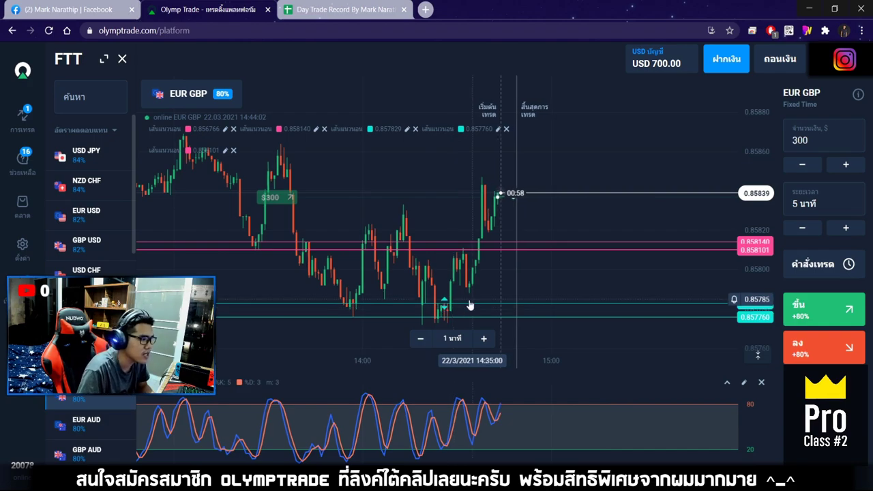
{"action": "left_click_drag", "start_coordinate": [452, 255], "coordinate": [511, 257]}
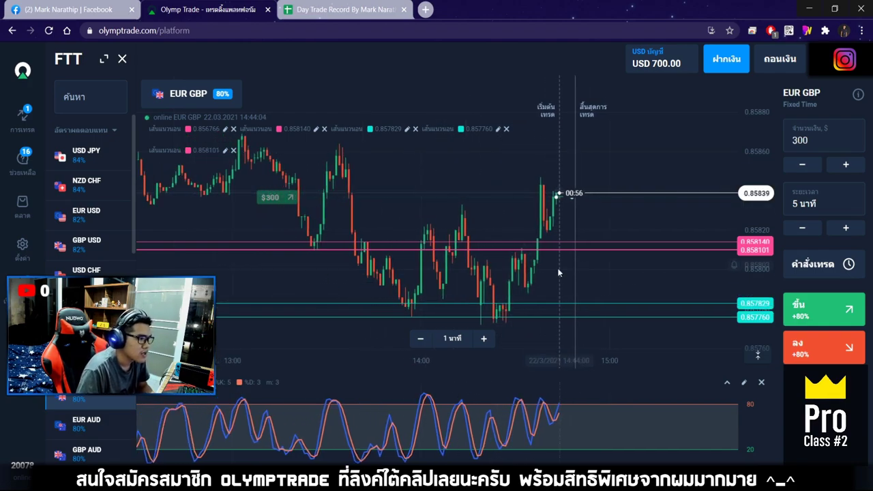
{"action": "left_click", "coordinate": [483, 338]}
{"action": "left_click", "coordinate": [483, 338]}
{"action": "left_click", "coordinate": [484, 338]}
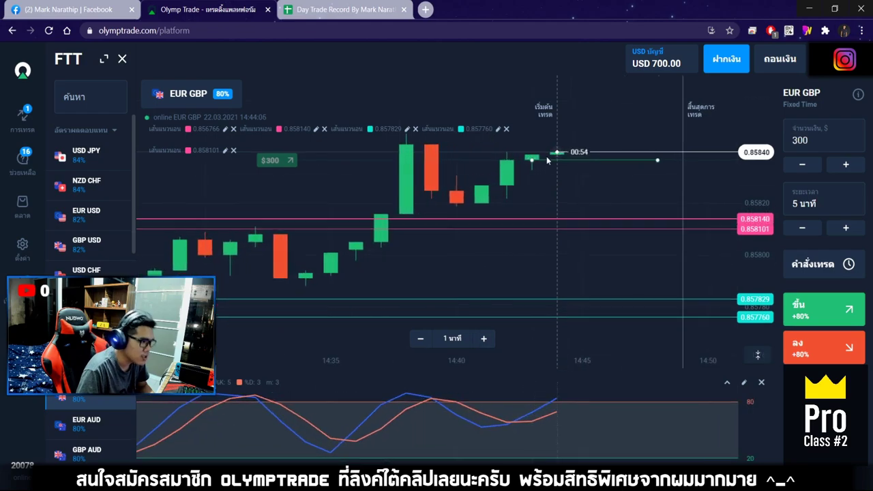
{"action": "left_click_drag", "start_coordinate": [557, 173], "coordinate": [574, 174]}
{"action": "mouse_move", "coordinate": [415, 277]}
{"action": "left_mouse_down"}
{"action": "mouse_move", "coordinate": [463, 276]}
{"action": "mouse_move", "coordinate": [409, 268]}
{"action": "left_mouse_up"}
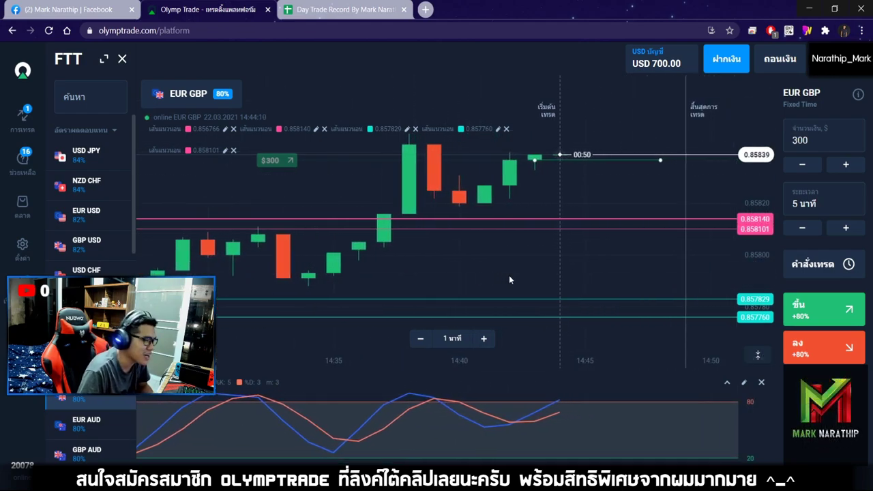
Track the EUR GBP 14:44 candle against the trade's entry level and the earlier price swings since 12:00.
{"action": "left_click_drag", "start_coordinate": [509, 275], "coordinate": [464, 280]}
{"action": "left_click", "coordinate": [420, 339]}
{"action": "left_click", "coordinate": [420, 339]}
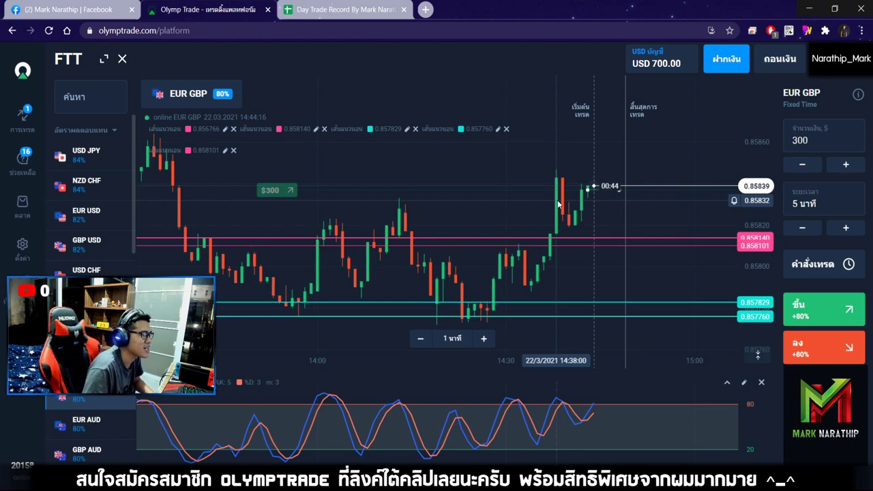
{"action": "mouse_move", "coordinate": [558, 205]}
{"action": "left_mouse_down"}
{"action": "mouse_move", "coordinate": [578, 205]}
{"action": "mouse_move", "coordinate": [563, 206]}
{"action": "left_mouse_up"}
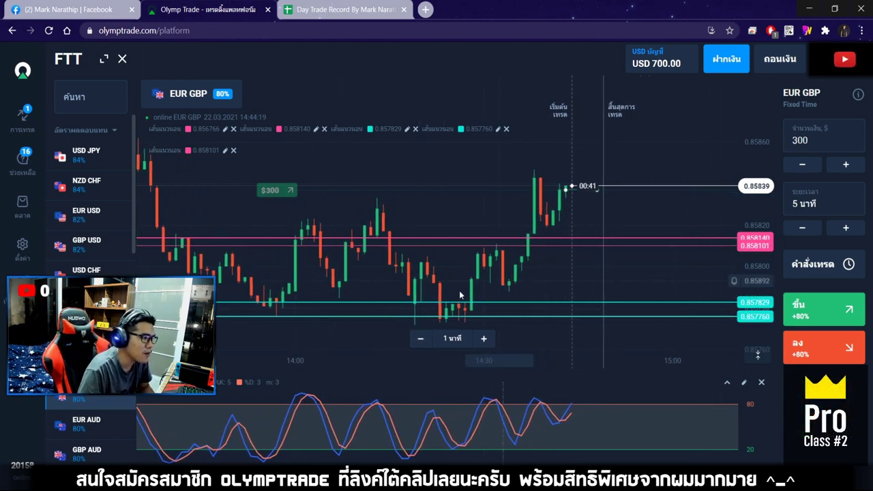
{"action": "left_click", "coordinate": [414, 338]}
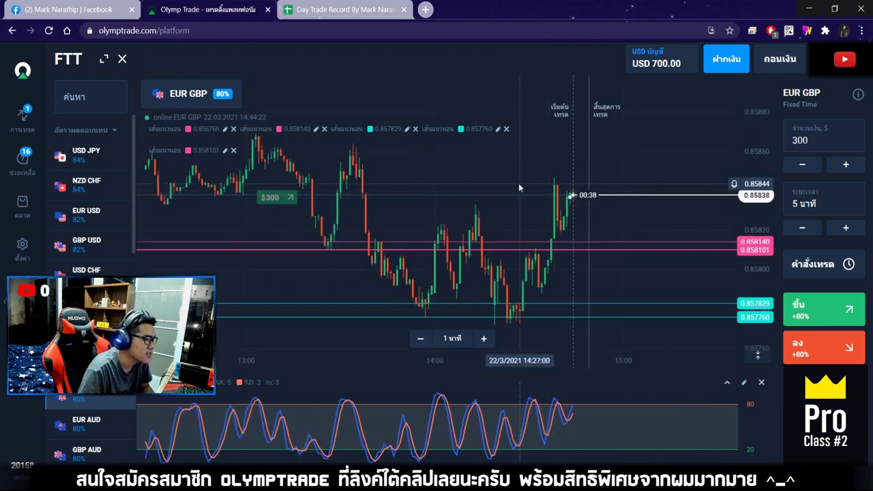
{"action": "left_click", "coordinate": [420, 338]}
{"action": "left_click", "coordinate": [483, 338]}
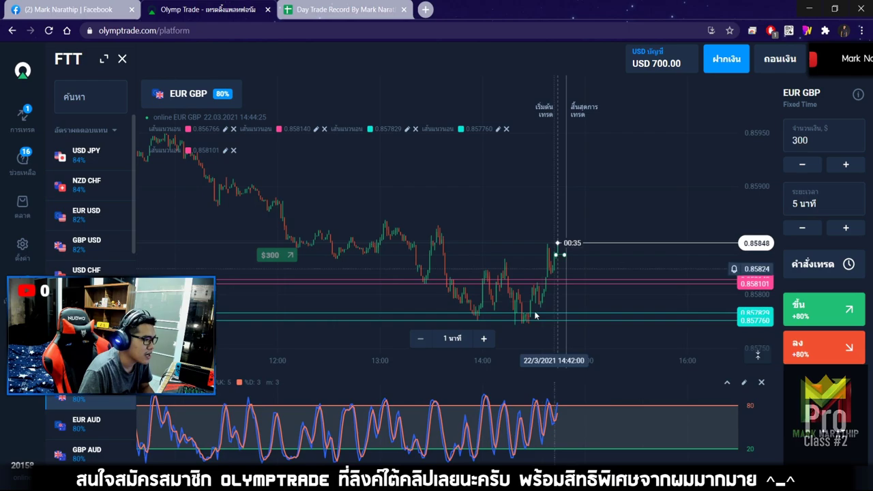
{"action": "left_click", "coordinate": [483, 339]}
{"action": "scroll", "coordinate": [569, 182], "scroll_direction": "up", "scroll_amount": 3}
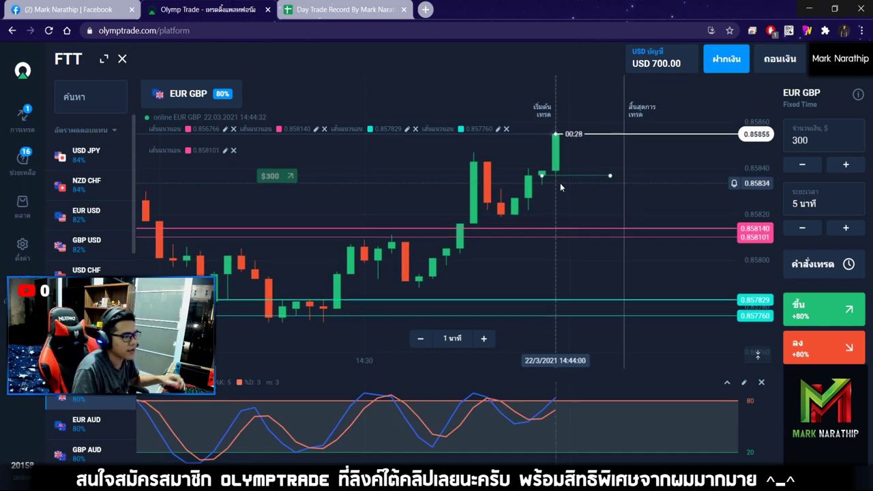
Add a pink horizontal line at 0.858691 above the current EUR GBP price, near the earlier highs around 13:00.
{"action": "left_click", "coordinate": [422, 342]}
{"action": "left_click", "coordinate": [421, 339]}
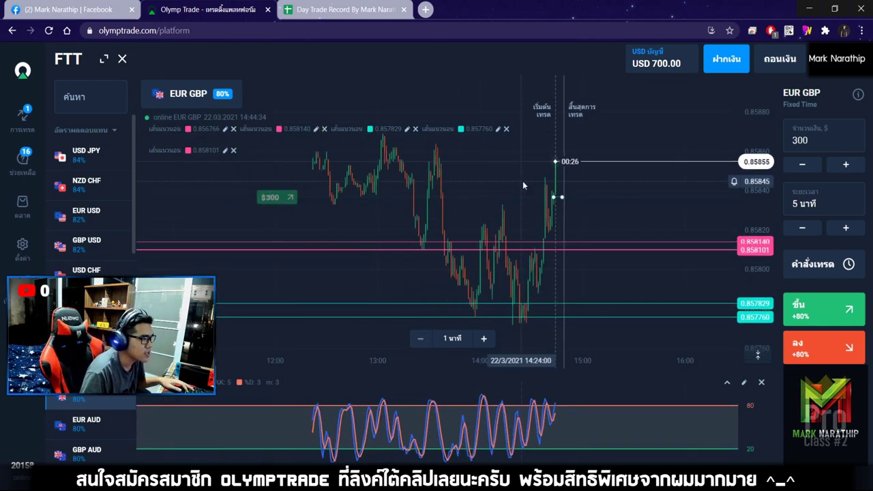
{"action": "left_click", "coordinate": [188, 338]}
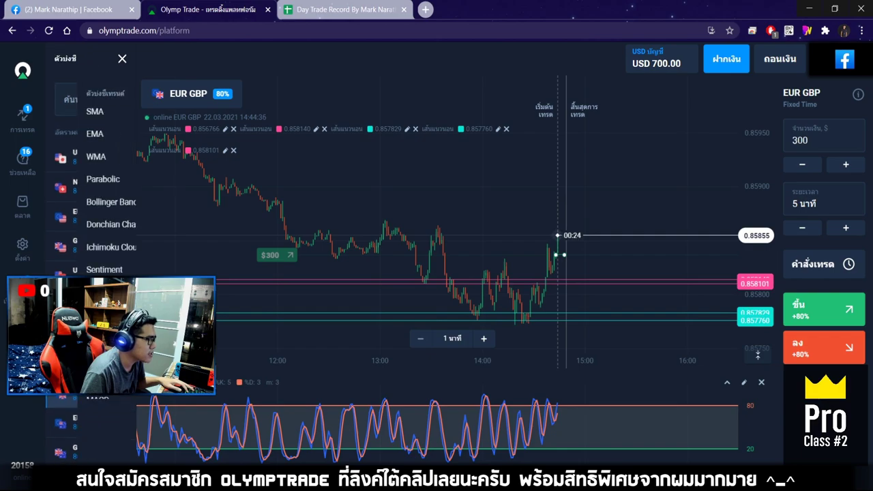
{"action": "scroll", "coordinate": [91, 205], "scroll_direction": "down", "scroll_amount": 6}
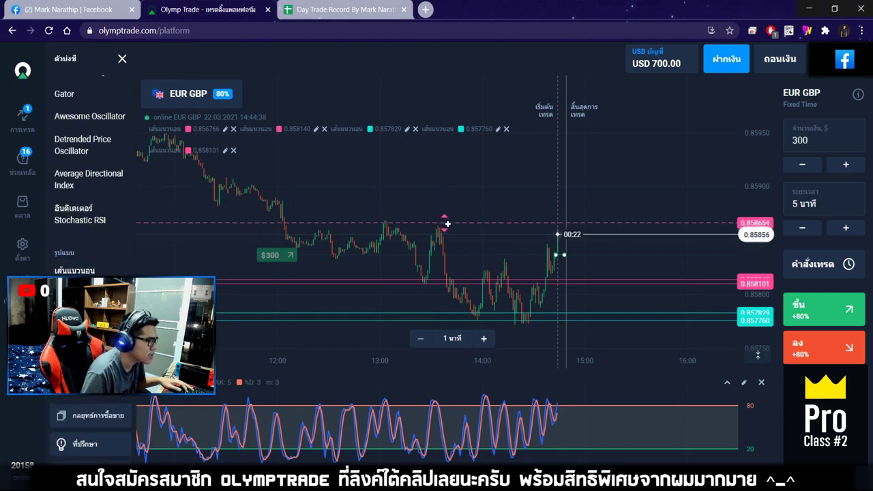
Adjust the new pink line to 0.858690 at the high of the EUR GBP candles just after 13:00.
{"action": "scroll", "coordinate": [478, 321], "scroll_direction": "up", "scroll_amount": 4}
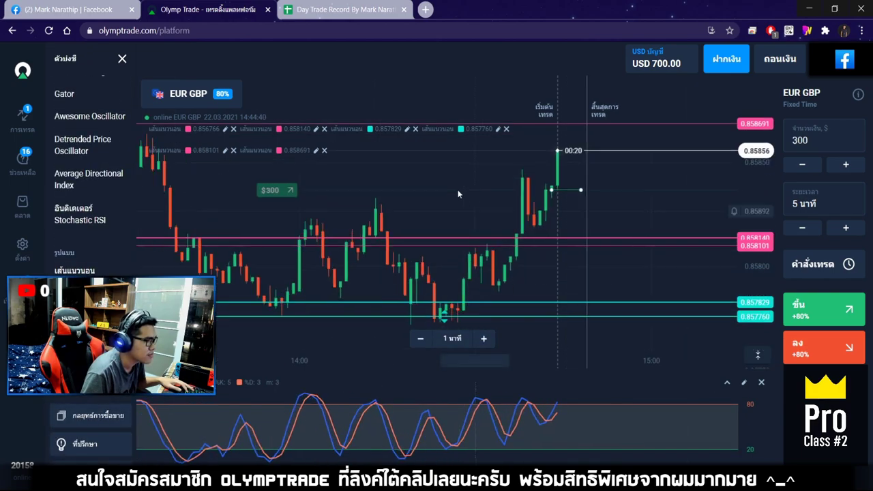
{"action": "scroll", "coordinate": [429, 187], "scroll_direction": "up", "scroll_amount": 3}
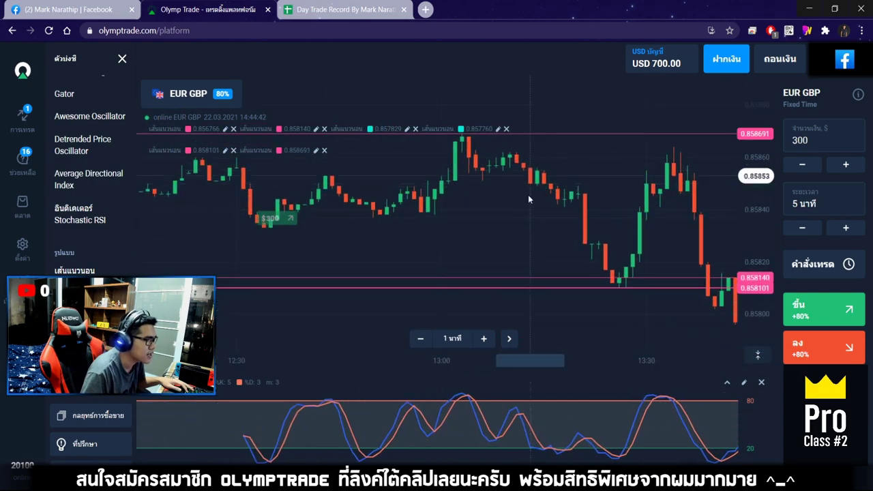
{"action": "scroll", "coordinate": [482, 194], "scroll_direction": "up", "scroll_amount": 1}
{"action": "mouse_move", "coordinate": [584, 133]}
{"action": "left_mouse_down"}
{"action": "mouse_move", "coordinate": [586, 141]}
{"action": "mouse_move", "coordinate": [576, 134]}
{"action": "left_mouse_up"}
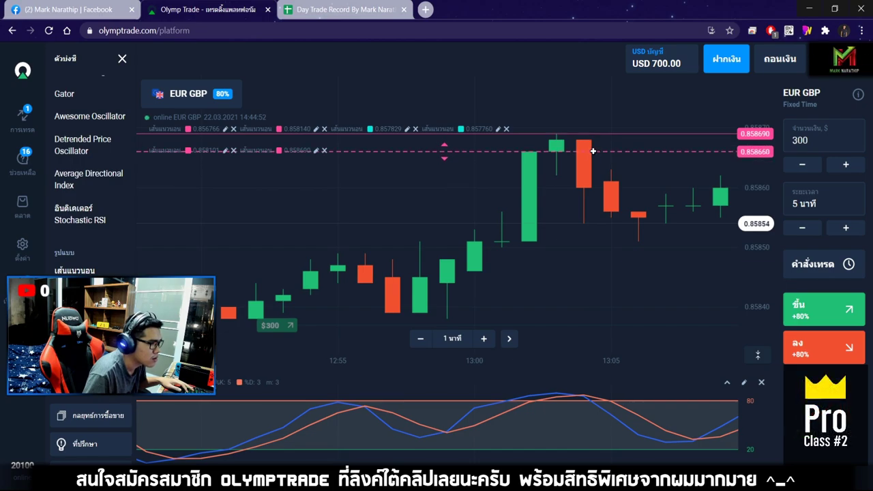
Add a pink horizontal line at 0.858660 on the EUR GBP chart, just below the 0.858690 line near the 13:03 high.
{"action": "left_click", "coordinate": [599, 152]}
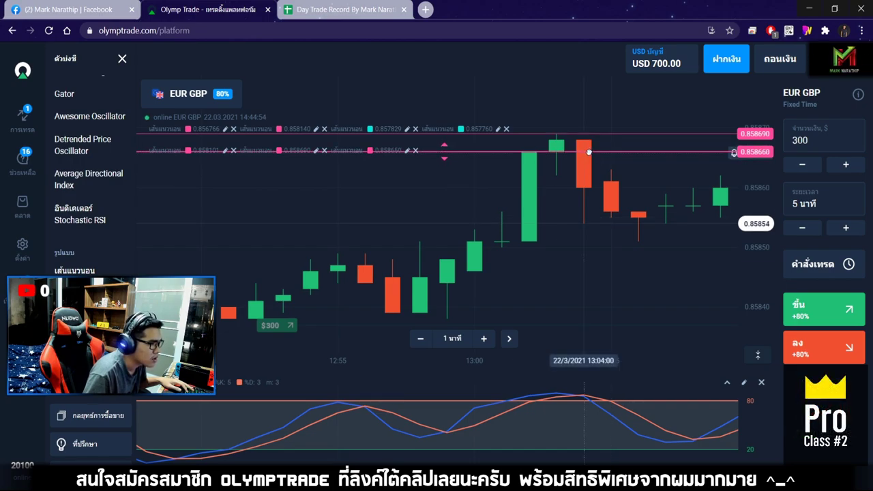
{"action": "left_click_drag", "start_coordinate": [573, 174], "coordinate": [422, 335]}
{"action": "left_click", "coordinate": [422, 335]}
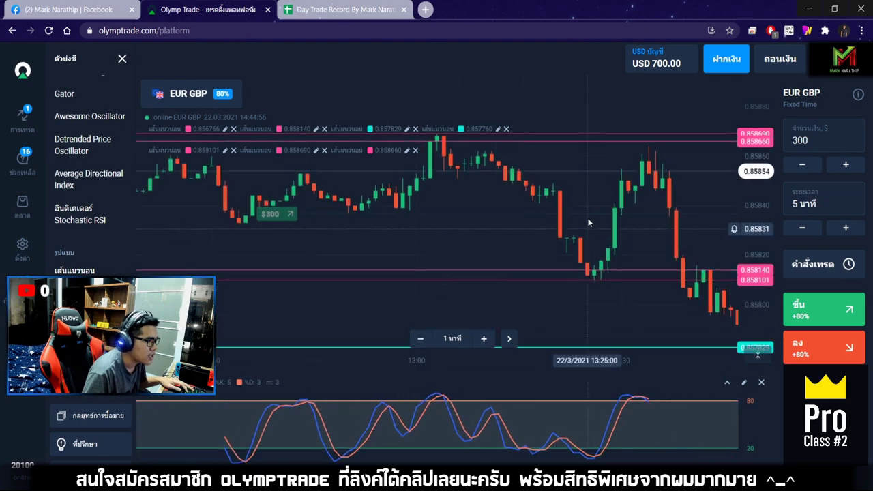
{"action": "left_click", "coordinate": [424, 339]}
{"action": "left_click", "coordinate": [424, 339]}
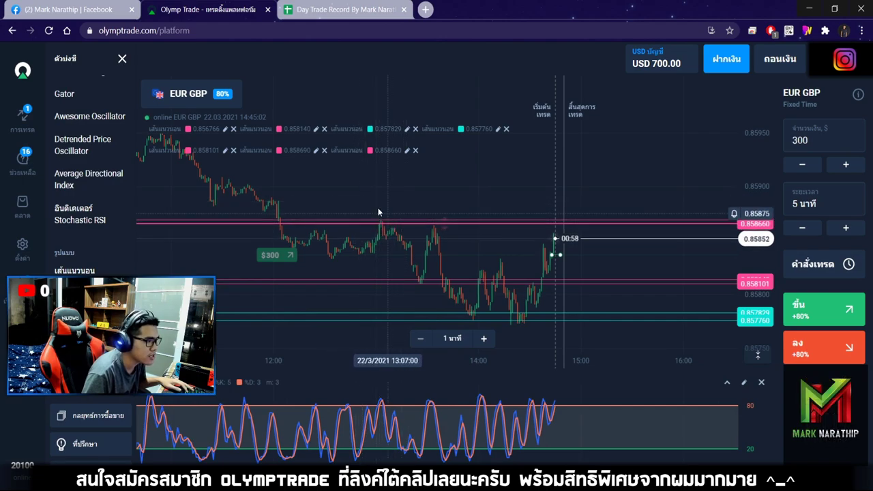
Examine the EUR GBP 14:45 candle against the trade's entry level, the marked horizontal lines and the price swings since 12:00.
{"action": "scroll", "coordinate": [494, 330], "scroll_direction": "up", "scroll_amount": 3}
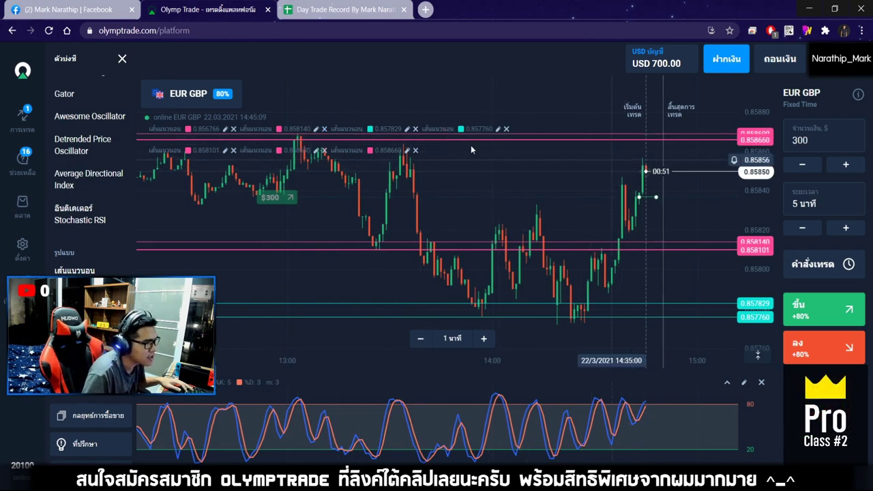
{"action": "left_click_drag", "start_coordinate": [595, 171], "coordinate": [645, 193]}
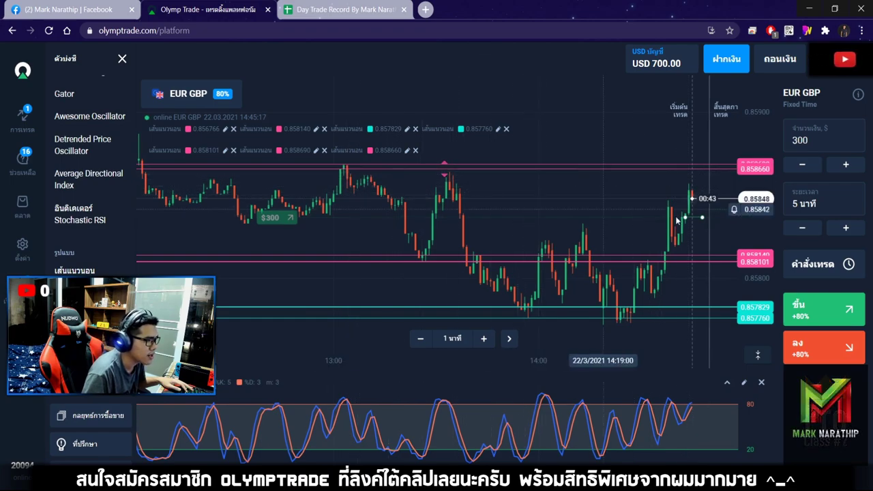
{"action": "left_click", "coordinate": [509, 339]}
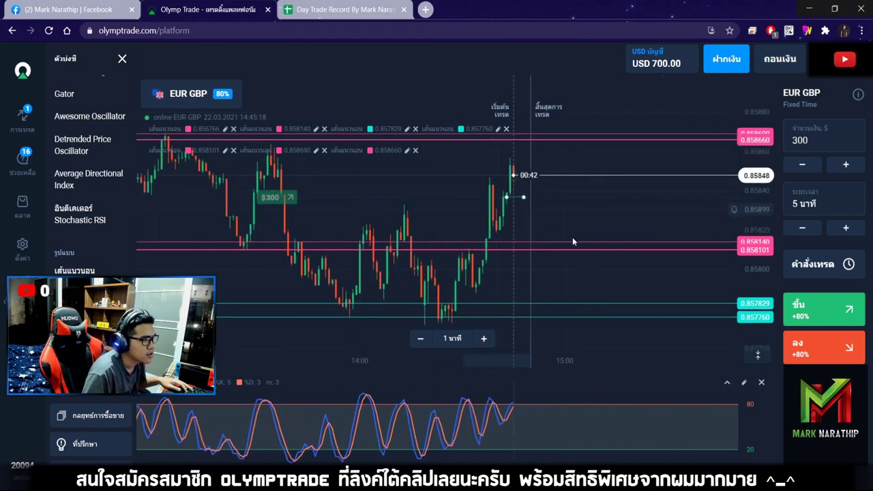
{"action": "left_click", "coordinate": [485, 339]}
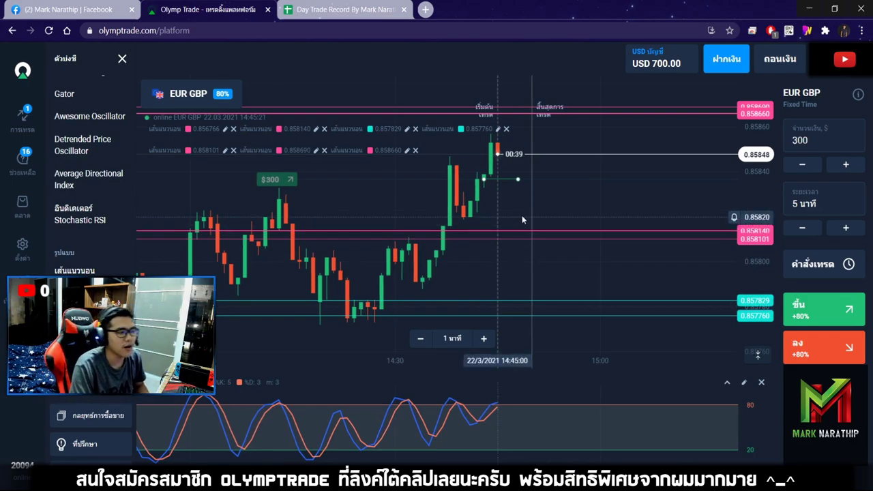
{"action": "left_click_drag", "start_coordinate": [536, 192], "coordinate": [568, 196]}
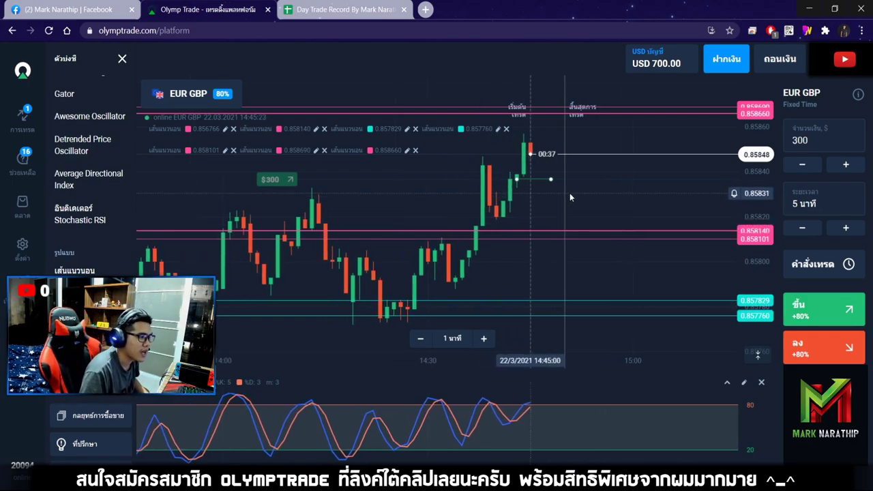
{"action": "left_click_drag", "start_coordinate": [563, 190], "coordinate": [572, 190]}
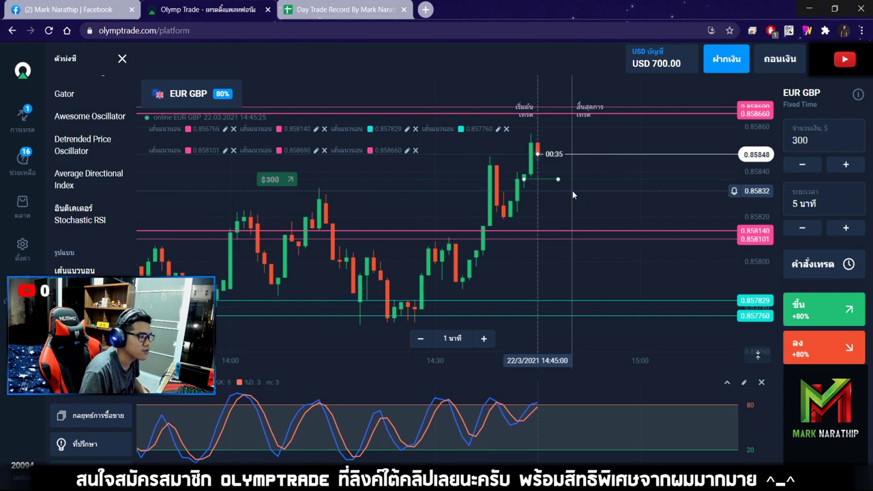
{"action": "left_click", "coordinate": [485, 337]}
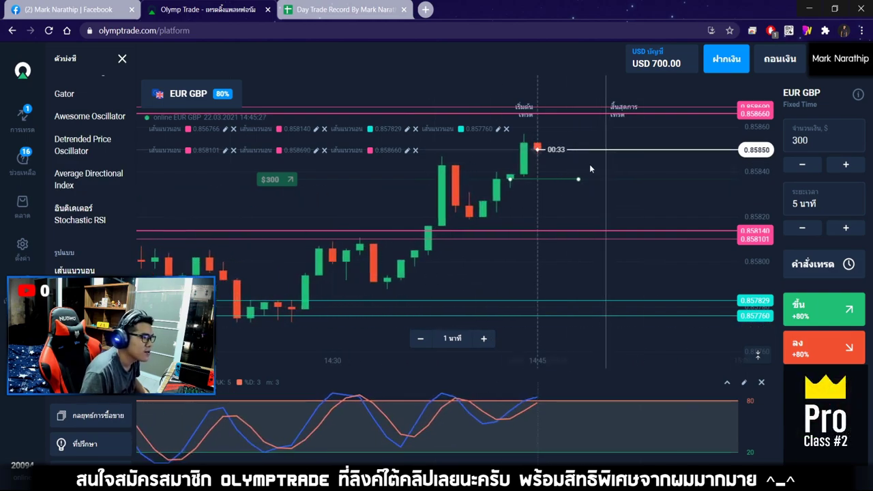
{"action": "left_click_drag", "start_coordinate": [589, 165], "coordinate": [623, 160]}
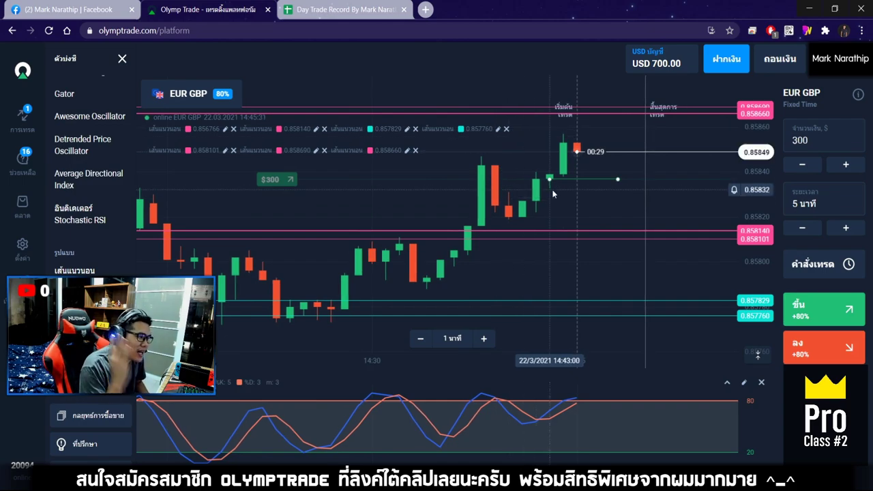
{"action": "scroll", "coordinate": [552, 194], "scroll_direction": "up", "scroll_amount": 4}
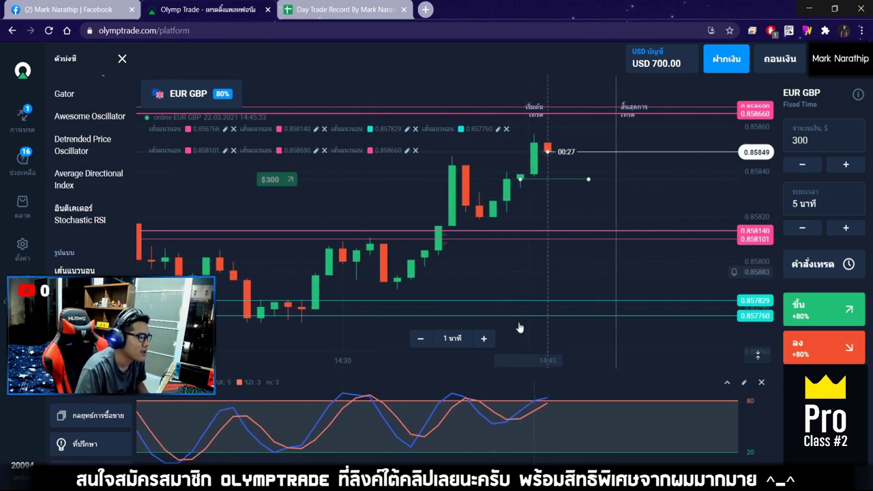
{"action": "scroll", "coordinate": [533, 200], "scroll_direction": "up", "scroll_amount": 2}
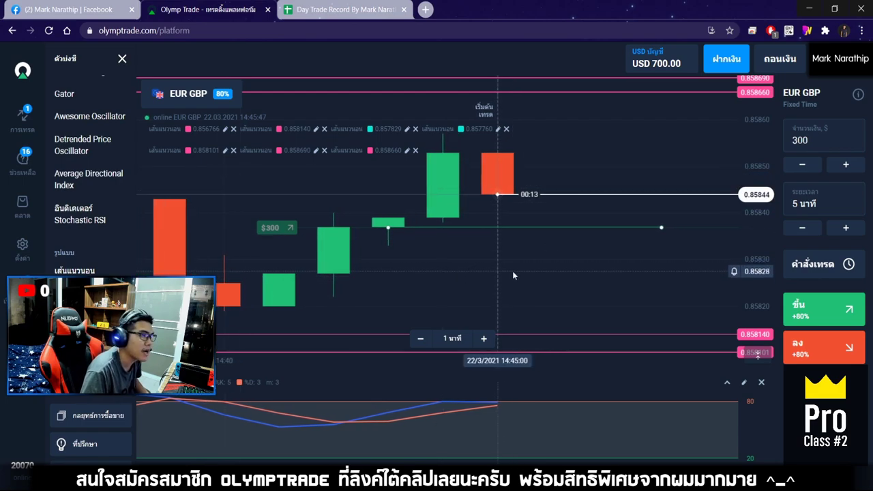
Track the EUR GBP 14:46 candle relative to the trade's entry level and the overhead lines at 0.858660 and 0.858690.
{"action": "left_click", "coordinate": [419, 338]}
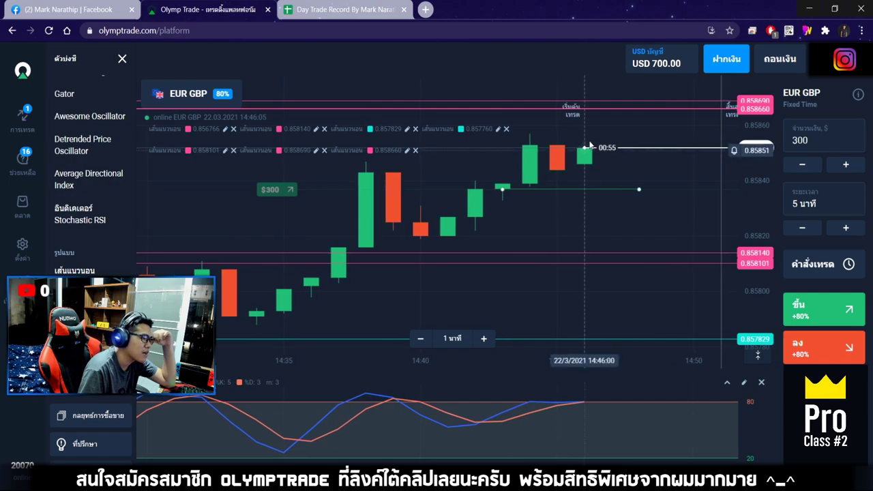
{"action": "left_click", "coordinate": [486, 336]}
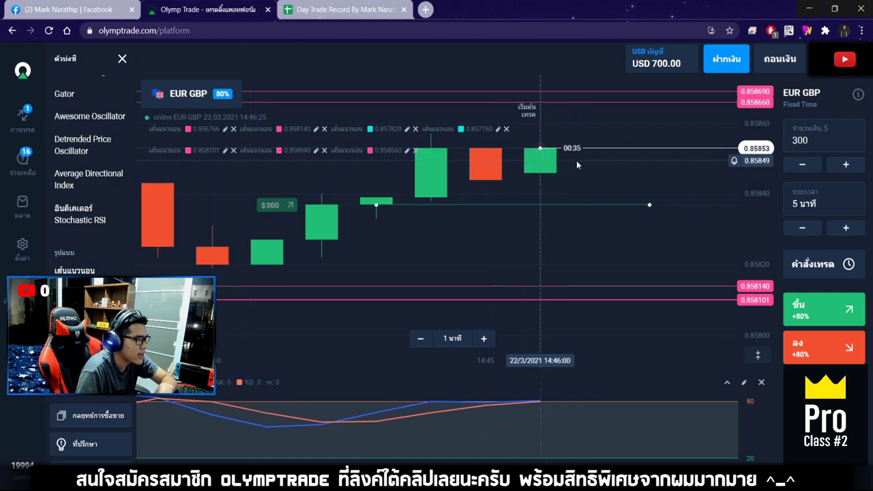
{"action": "left_click", "coordinate": [421, 338]}
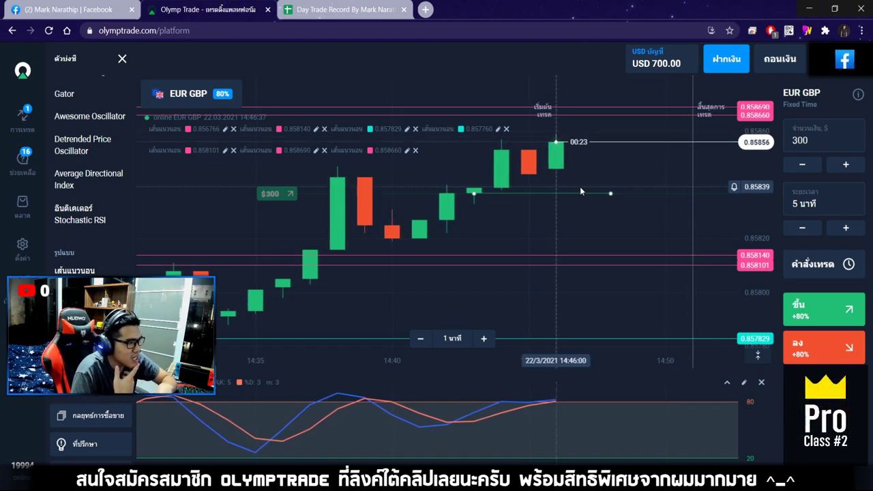
{"action": "left_click", "coordinate": [483, 338]}
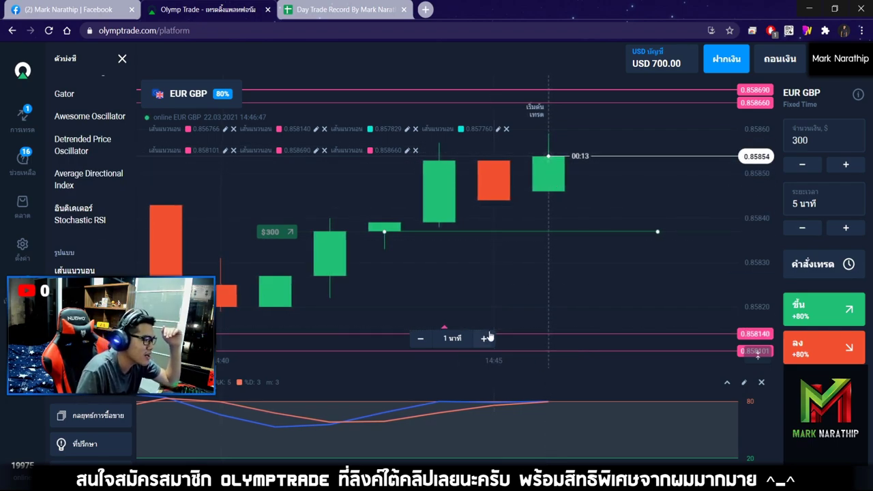
{"action": "scroll", "coordinate": [558, 180], "scroll_direction": "up", "scroll_amount": 1}
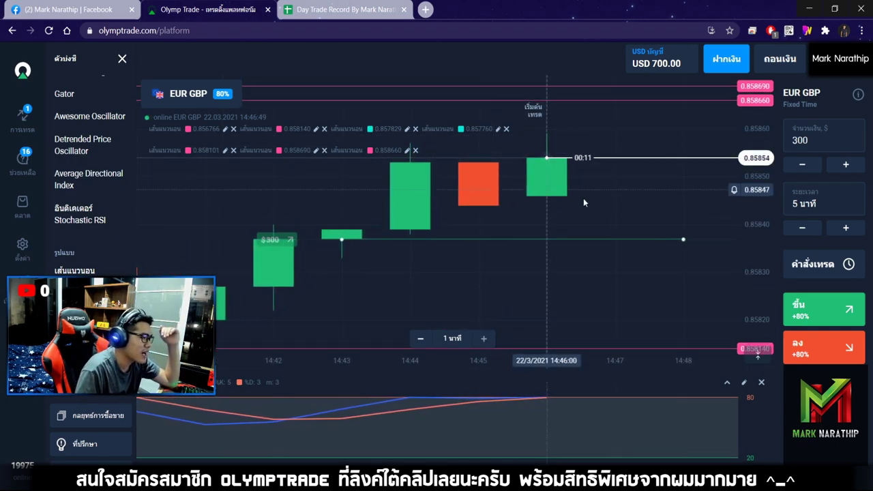
{"action": "scroll", "coordinate": [589, 217], "scroll_direction": "down", "scroll_amount": 2}
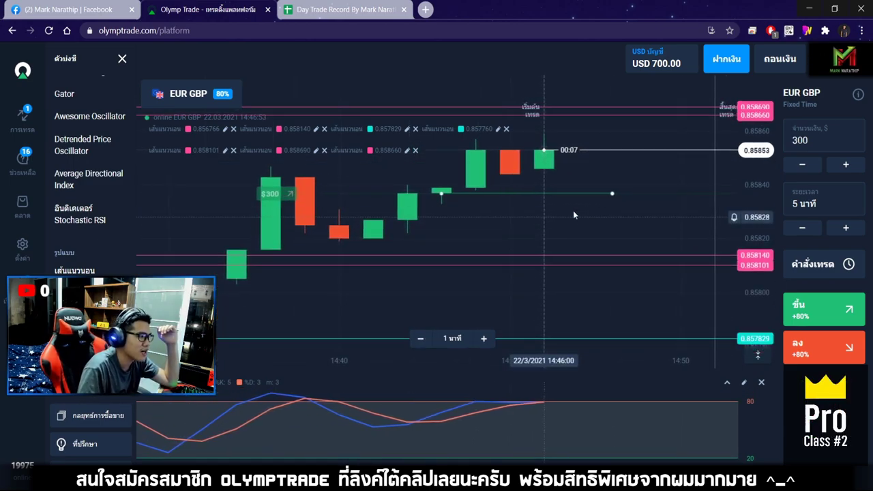
{"action": "scroll", "coordinate": [583, 182], "scroll_direction": "up", "scroll_amount": 2}
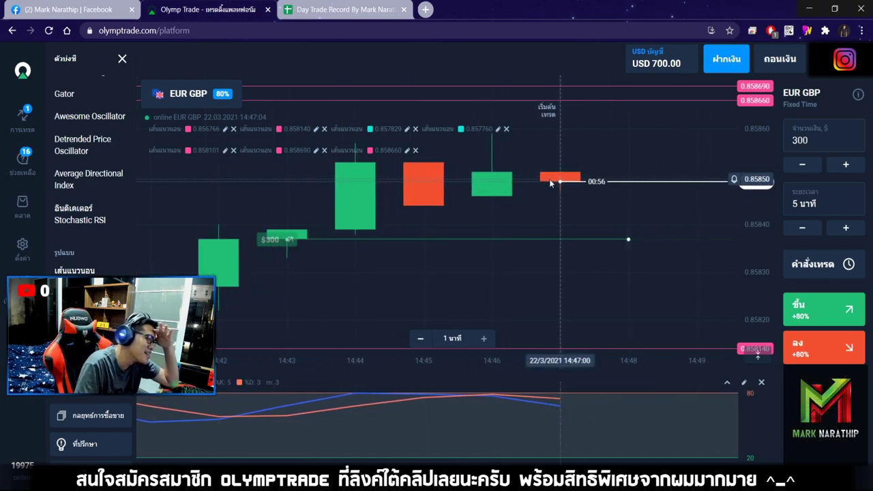
Follow the EUR GBP 14:47 candle against the trade's entry level until the 300-dollar trade expires at 14:48.
{"action": "left_click_drag", "start_coordinate": [525, 255], "coordinate": [555, 248]}
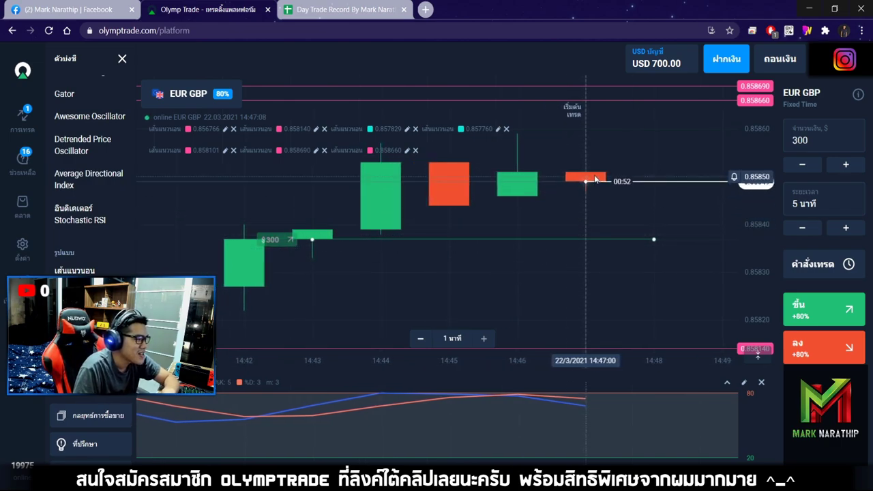
{"action": "left_click_drag", "start_coordinate": [599, 202], "coordinate": [611, 202]}
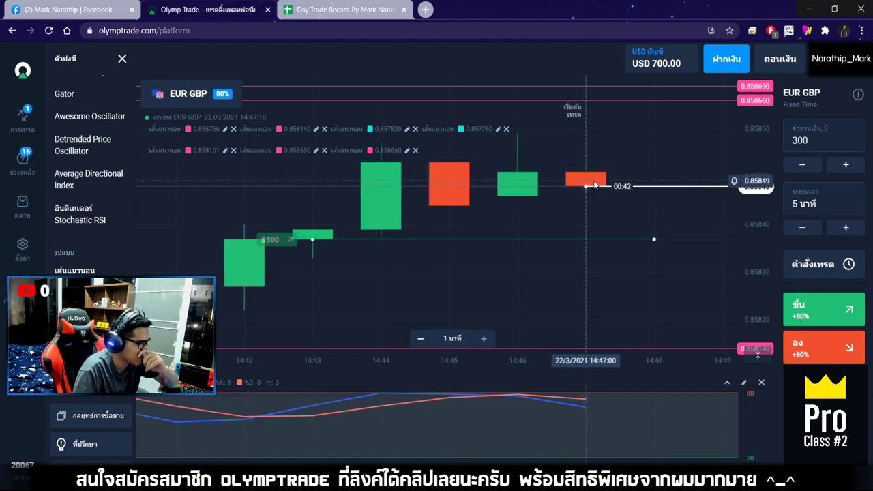
{"action": "scroll", "coordinate": [552, 254], "scroll_direction": "down", "scroll_amount": 3}
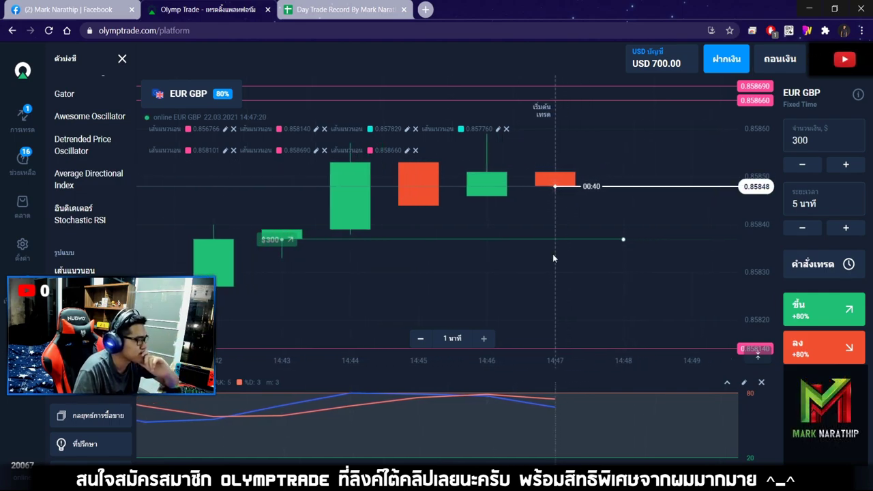
{"action": "scroll", "coordinate": [540, 257], "scroll_direction": "down", "scroll_amount": 3}
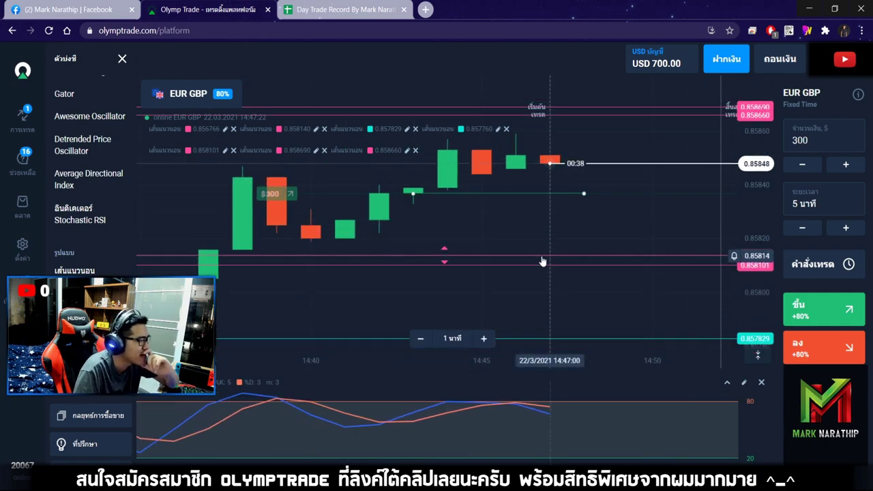
{"action": "left_click_drag", "start_coordinate": [555, 233], "coordinate": [563, 225]}
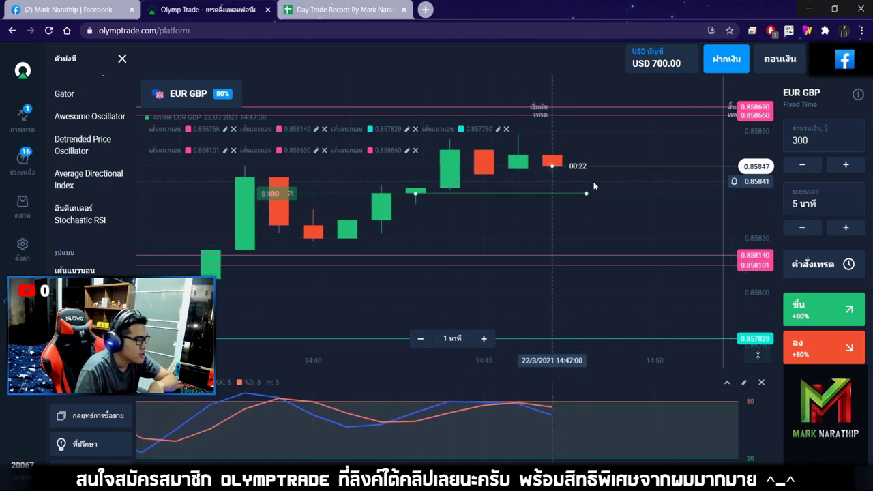
{"action": "scroll", "coordinate": [546, 191], "scroll_direction": "up", "scroll_amount": 2}
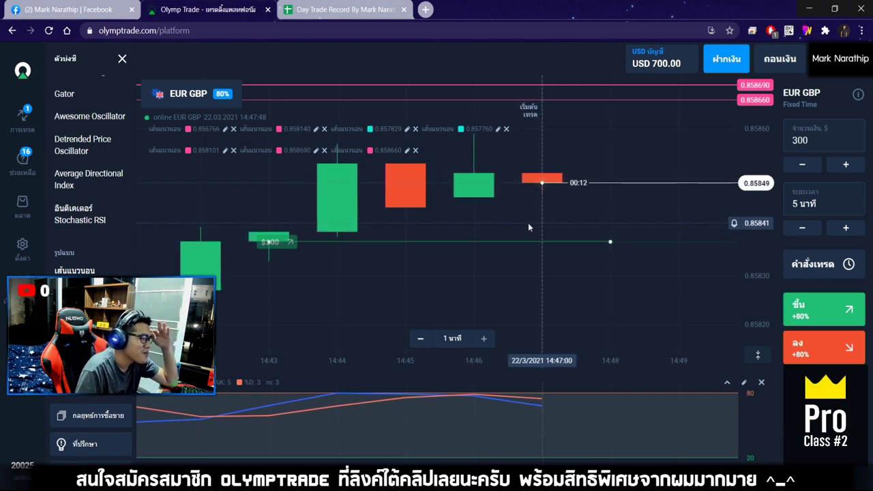
{"action": "left_click", "coordinate": [421, 338]}
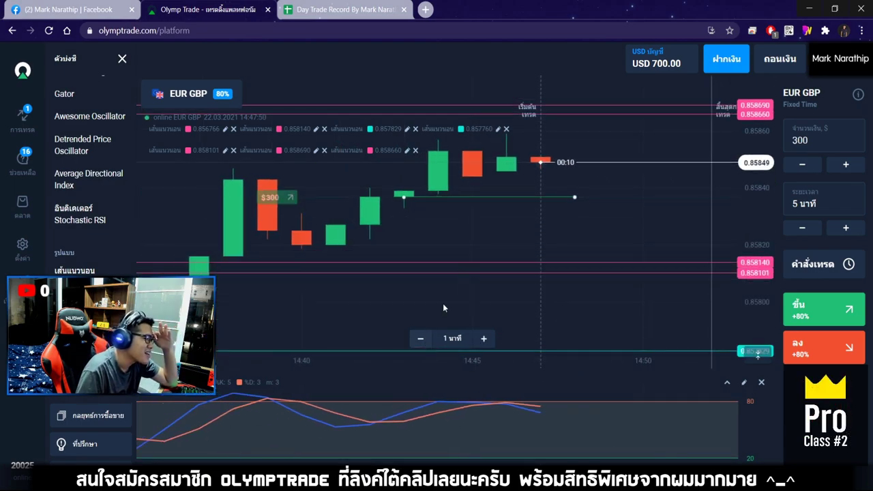
{"action": "left_click_drag", "start_coordinate": [587, 202], "coordinate": [612, 200]}
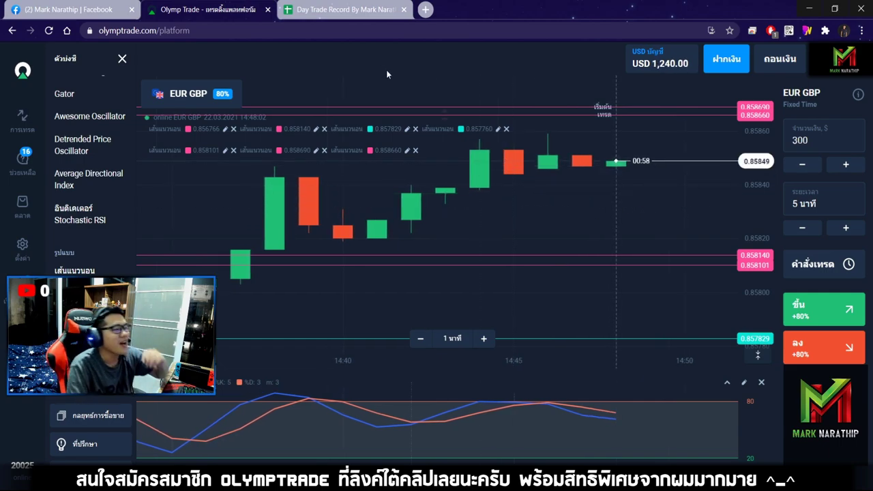
Switch to the Day Trade Record spreadsheet in Google Sheets and record trade 1 as won (ชนะ) with an 80% profit.
{"action": "left_click", "coordinate": [339, 11]}
{"action": "double_click", "coordinate": [450, 261]}
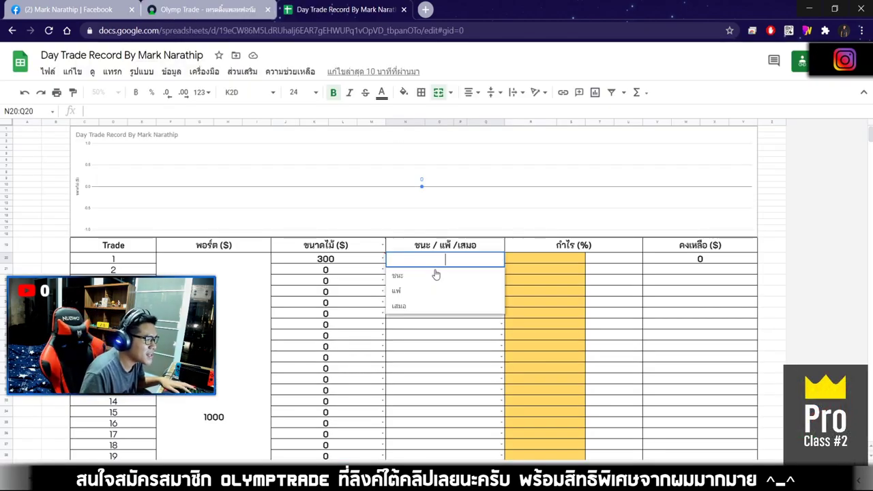
{"action": "left_click", "coordinate": [410, 277]}
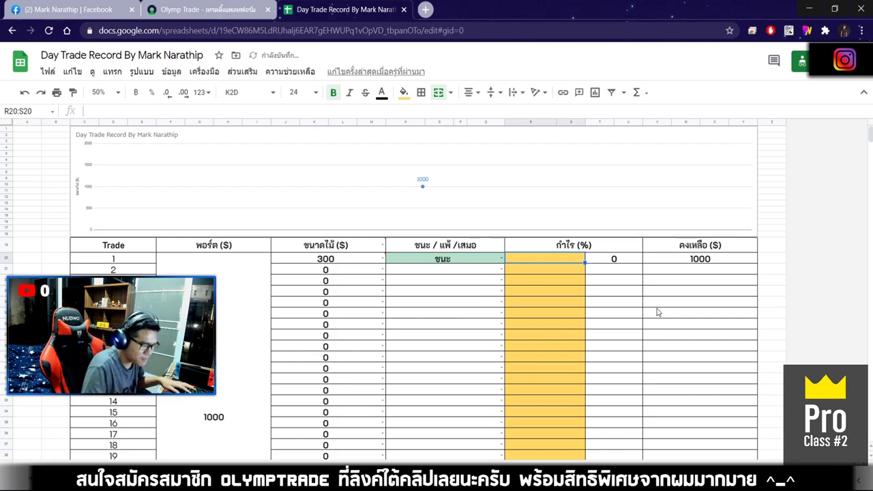
{"action": "type", "text": "80"}
{"action": "key", "text": "Return"}
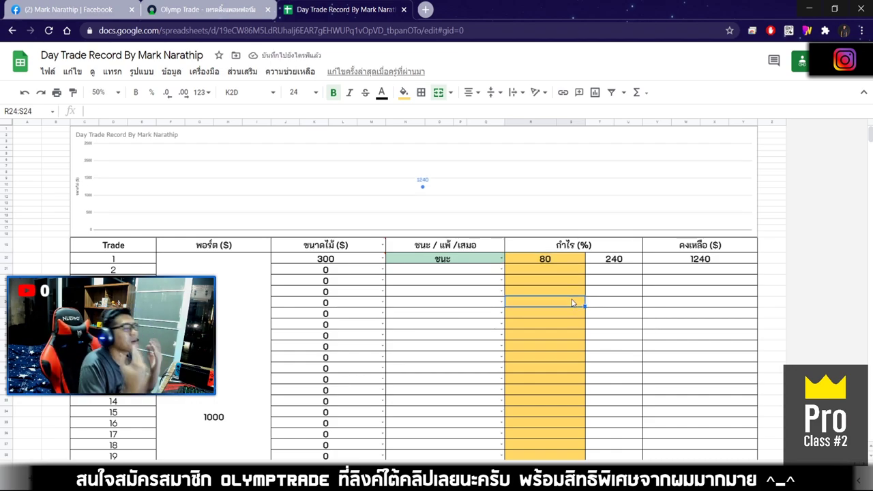
{"action": "left_click", "coordinate": [582, 269]}
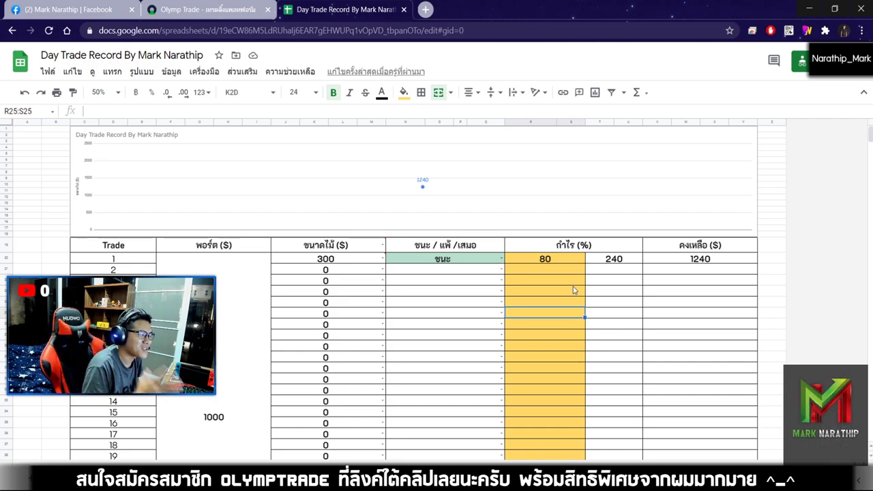
Compare the Olymp Trade account balance with the remaining balance for trade 1 in the Day Trade Record spreadsheet.
{"action": "left_click", "coordinate": [205, 10]}
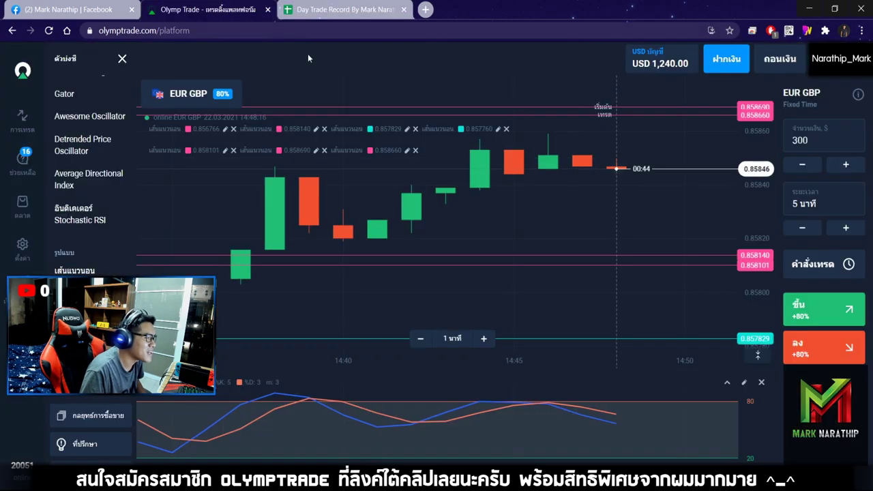
{"action": "key", "text": "ctrl+Tab"}
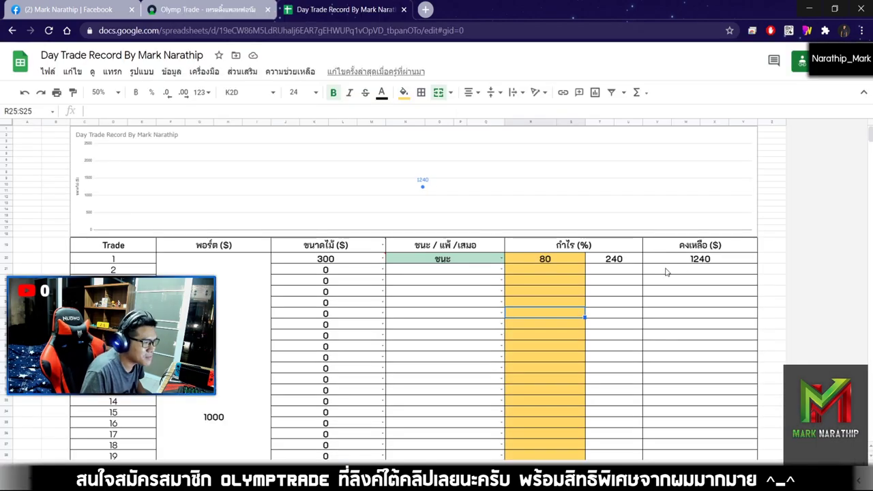
{"action": "left_click", "coordinate": [208, 12]}
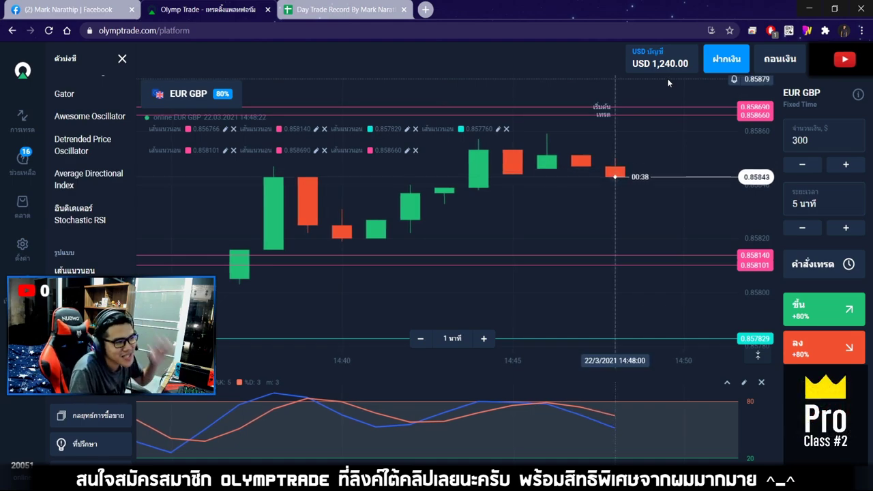
Return to the Day Trade Record spreadsheet and check the total profit for all trades against the $500.00 goal.
{"action": "left_click", "coordinate": [367, 19]}
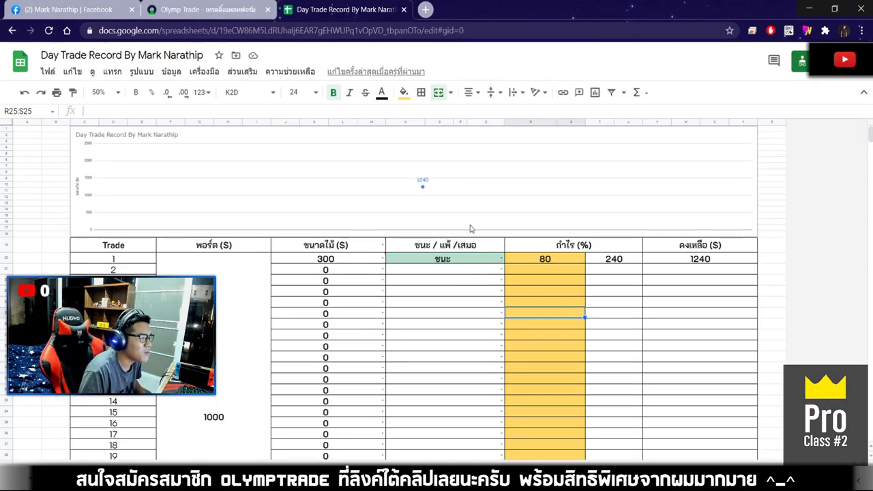
{"action": "scroll", "coordinate": [489, 283], "scroll_direction": "down", "scroll_amount": 10}
{"action": "left_click", "coordinate": [590, 213]}
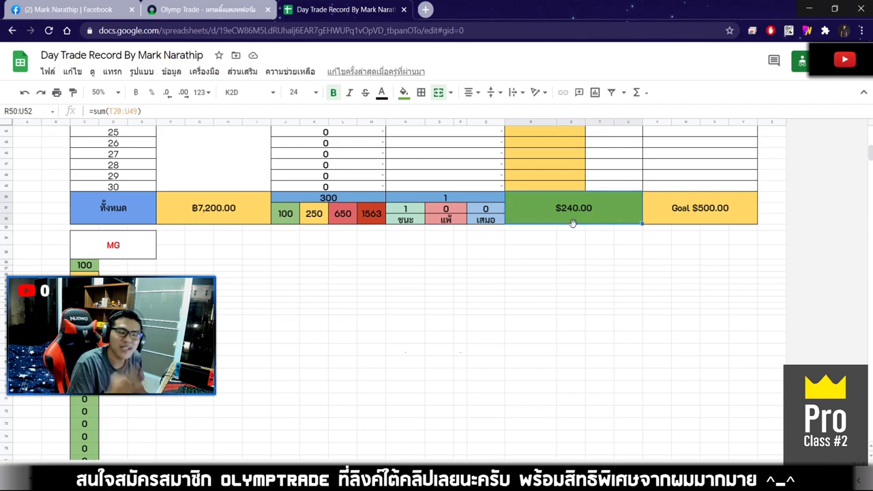
{"action": "scroll", "coordinate": [575, 227], "scroll_direction": "up", "scroll_amount": 10}
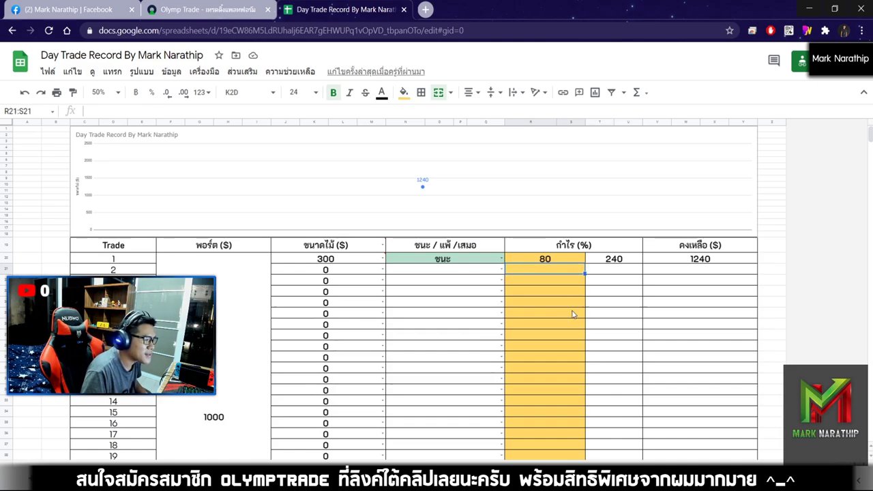
{"action": "scroll", "coordinate": [573, 312], "scroll_direction": "down", "scroll_amount": 5}
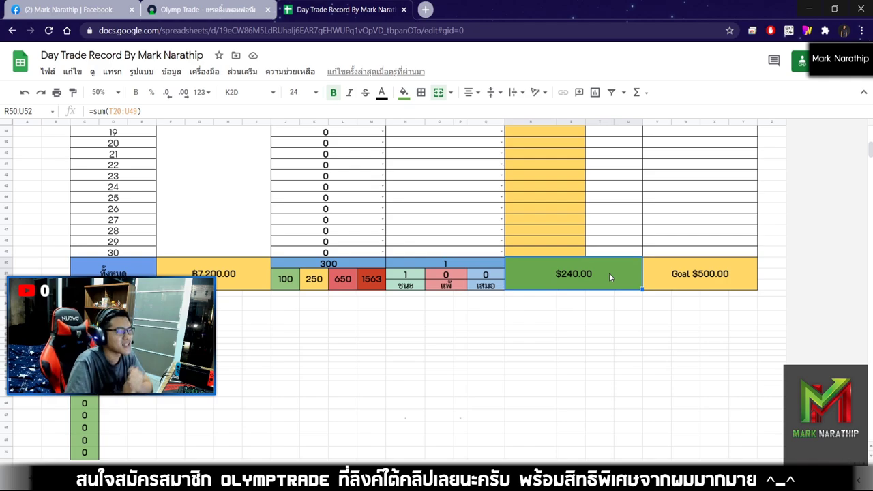
{"action": "scroll", "coordinate": [609, 273], "scroll_direction": "up", "scroll_amount": 5}
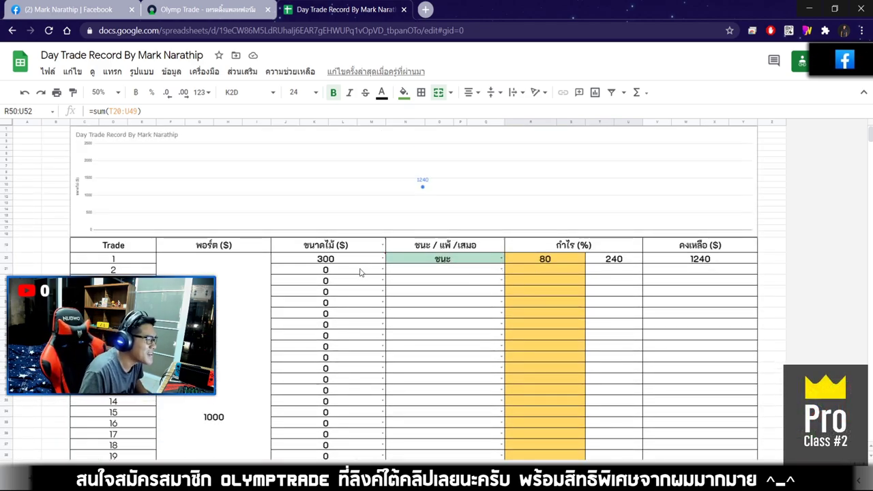
Calculate the trade 2 stake (ขนาดไม้) from the Olymp Trade balance with the formula =1240*0.3.
{"action": "left_click", "coordinate": [361, 273]}
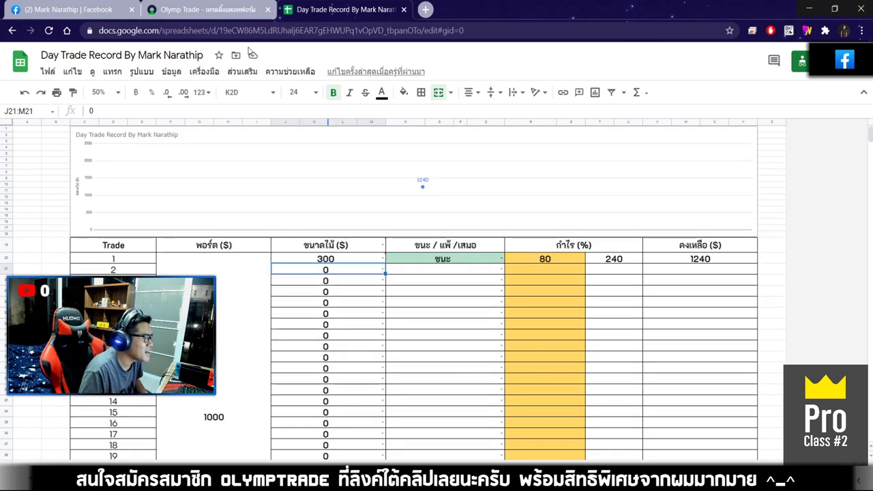
{"action": "left_click", "coordinate": [205, 10]}
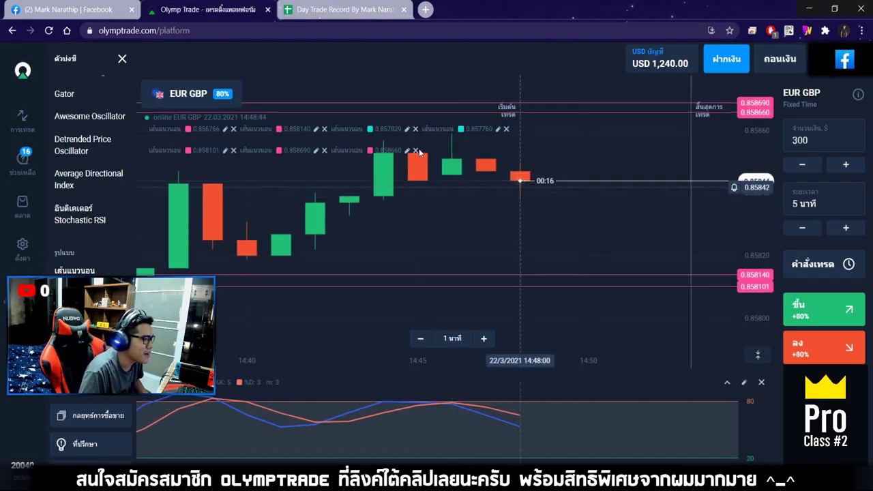
{"action": "left_click", "coordinate": [328, 10]}
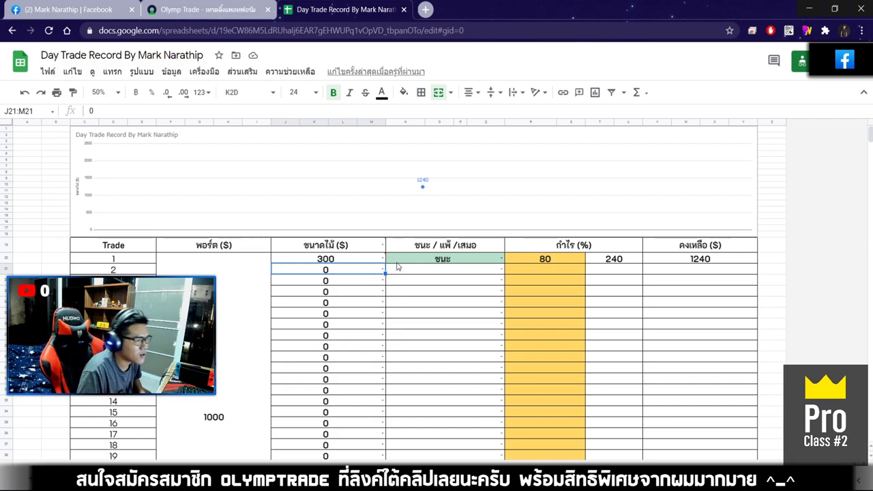
{"action": "scroll", "coordinate": [398, 267], "scroll_direction": "down", "scroll_amount": 1}
{"action": "type", "text": "=124"}
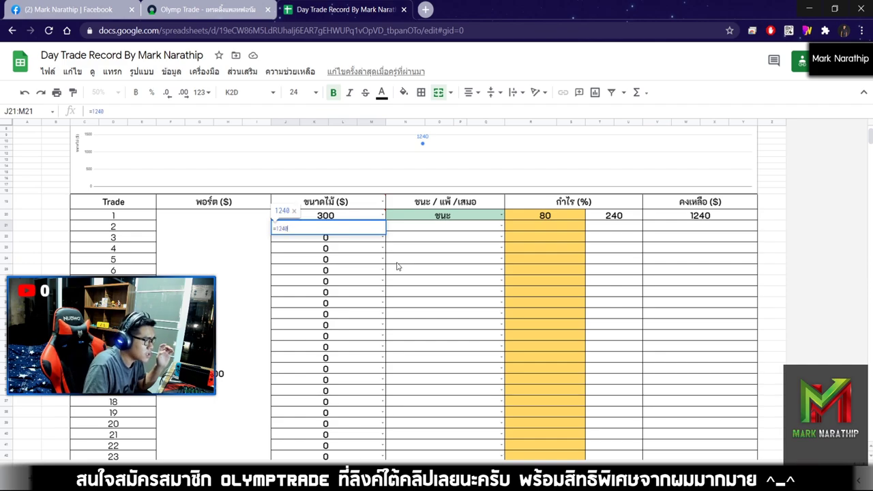
{"action": "type", "text": "0+0."}
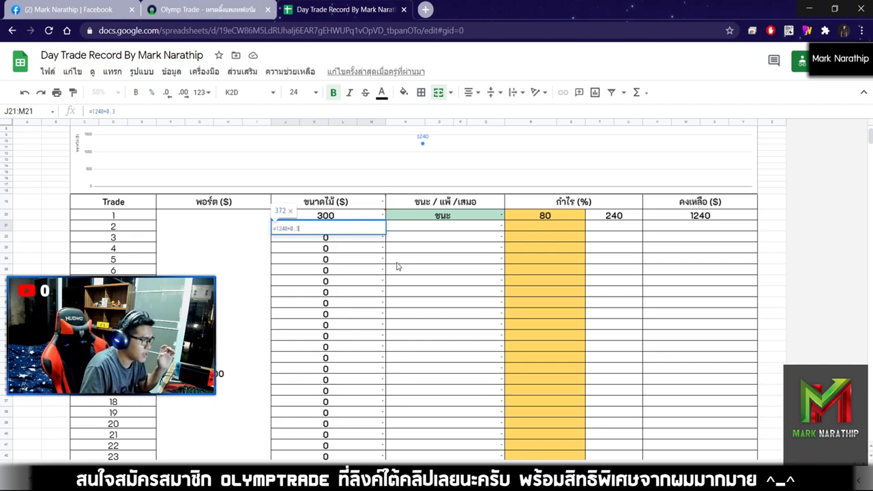
{"action": "type", "text": "3"}
{"action": "key", "text": "Return"}
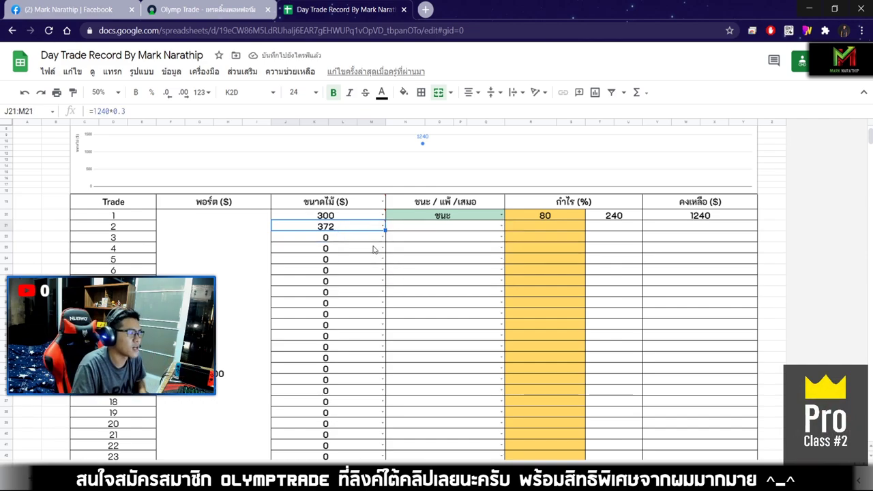
Switch to Olymp Trade and set the trade amount to 372 dollars.
{"action": "left_click", "coordinate": [205, 9]}
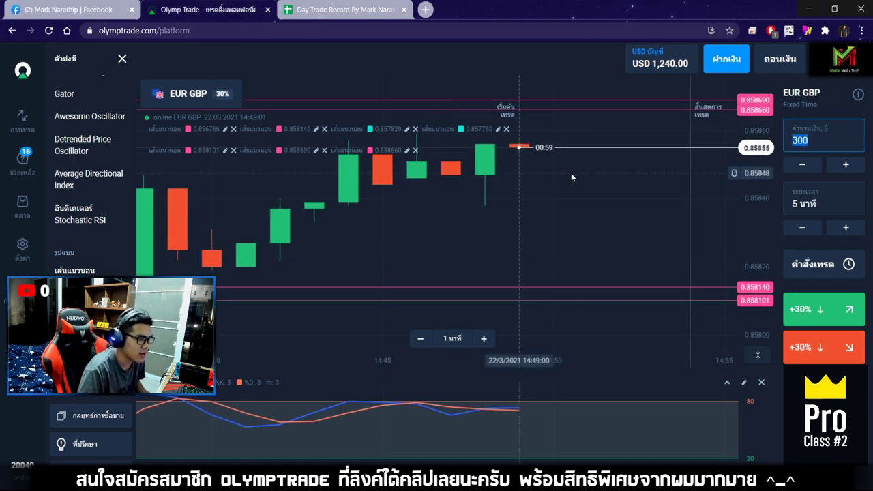
{"action": "key", "text": "BackSpace"}
{"action": "key", "text": "BackSpace"}
{"action": "key", "text": "BackSpace"}
{"action": "type", "text": "372"}
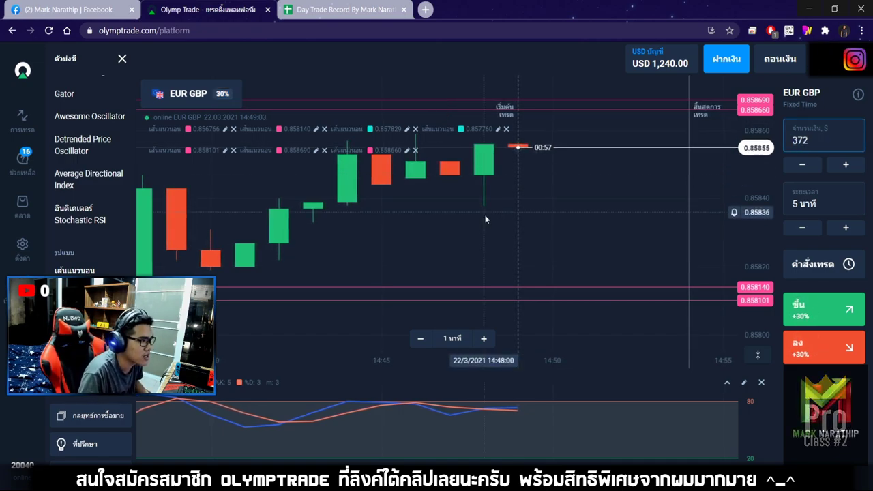
Open the list of tradable pairs and examine the wider price trend of USD JPY and NZD CHF.
{"action": "left_click_drag", "start_coordinate": [485, 218], "coordinate": [546, 219]}
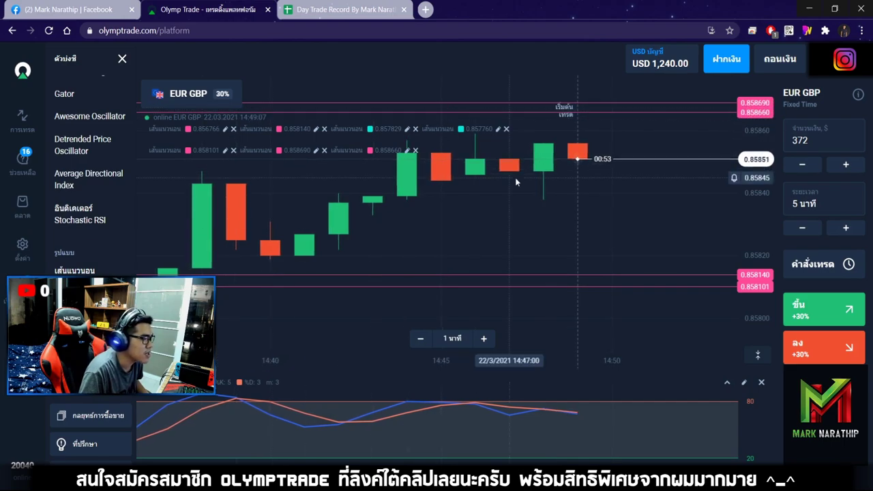
{"action": "left_click", "coordinate": [190, 94]}
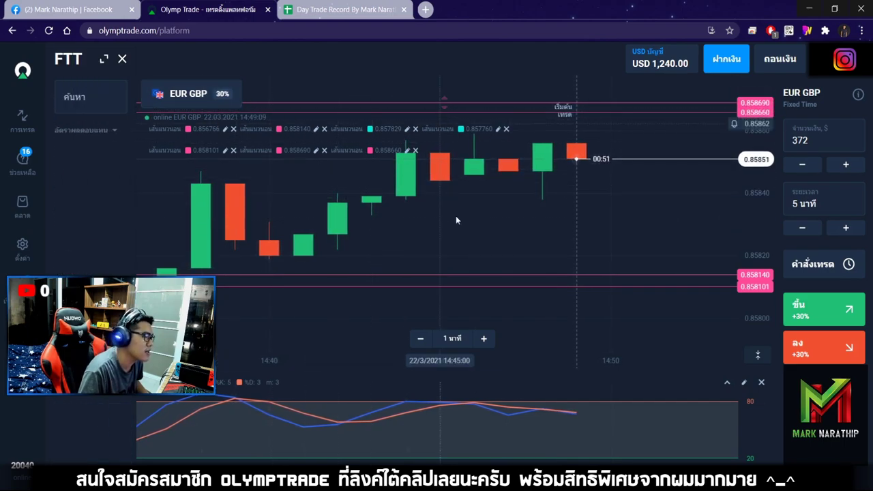
{"action": "left_click", "coordinate": [123, 162]}
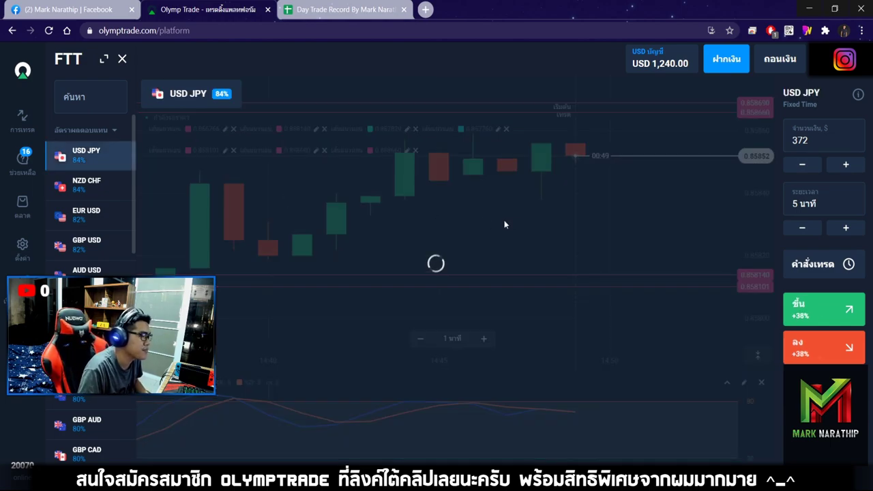
{"action": "left_click", "coordinate": [421, 340]}
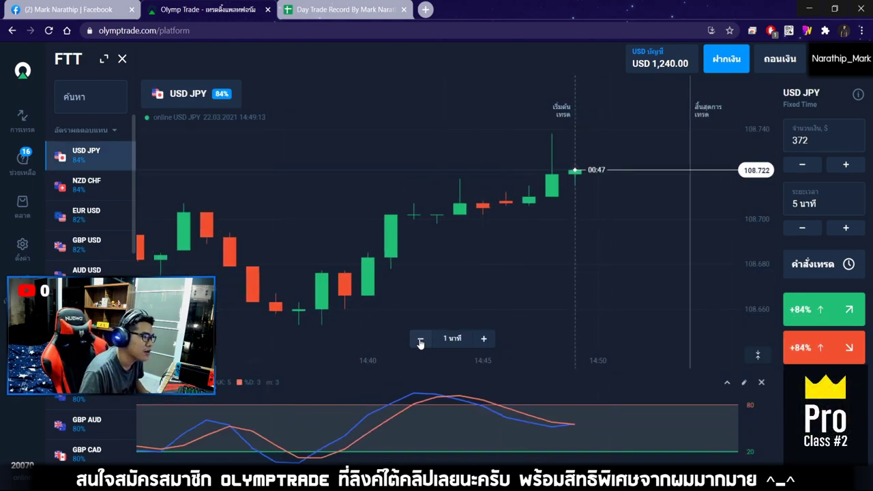
{"action": "left_click", "coordinate": [421, 340]}
{"action": "left_click", "coordinate": [122, 180]}
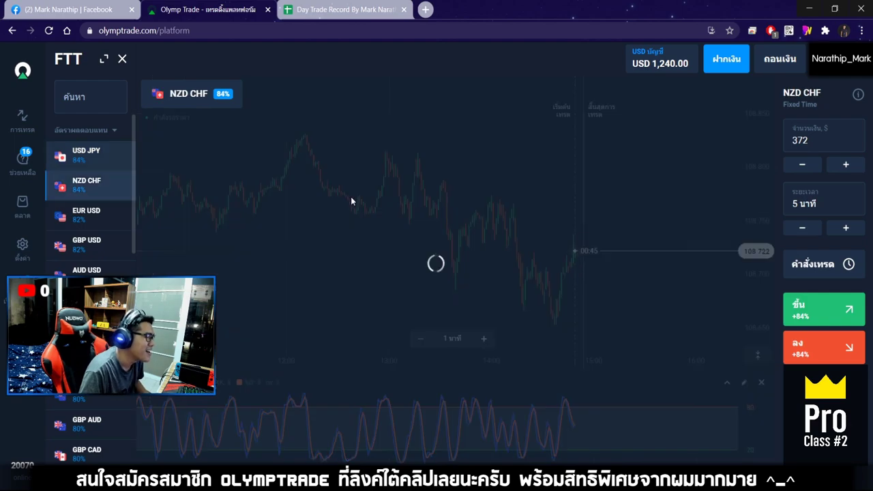
{"action": "left_click_drag", "start_coordinate": [575, 288], "coordinate": [550, 284]}
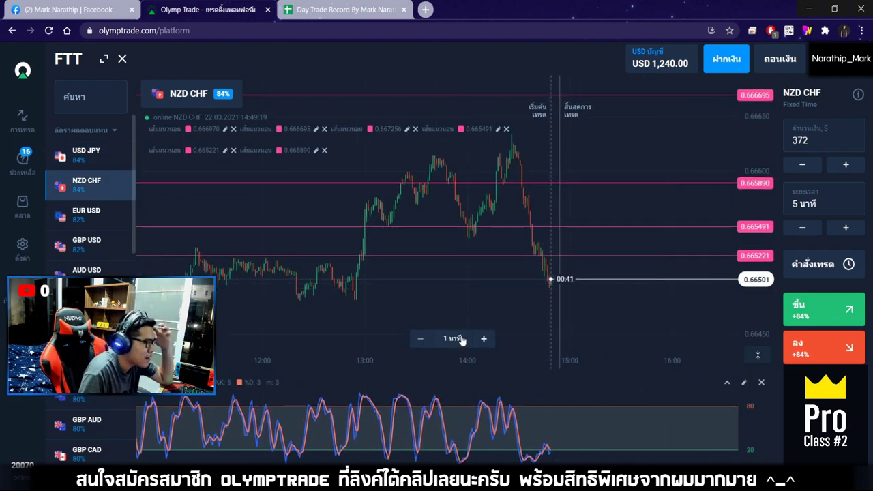
Scan the EUR USD, GBP USD, AUD USD, USD CAD and EUR JPY charts for a trade setup.
{"action": "left_click", "coordinate": [124, 228]}
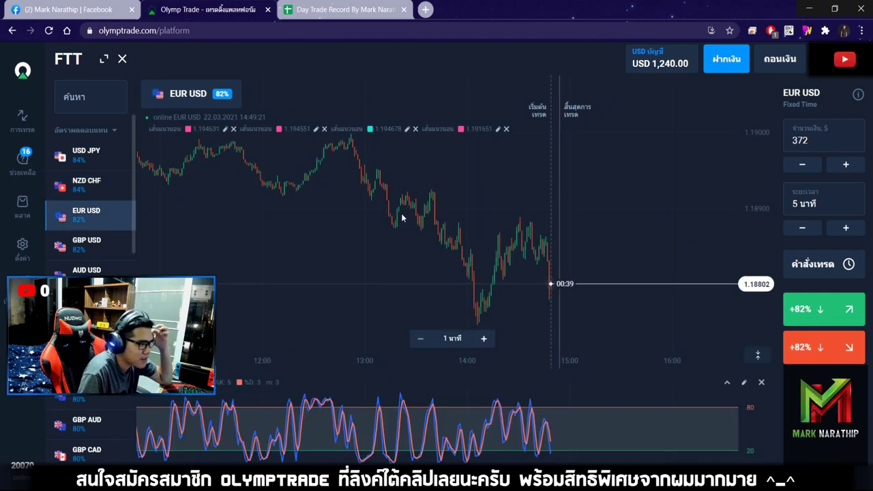
{"action": "left_click", "coordinate": [110, 242]}
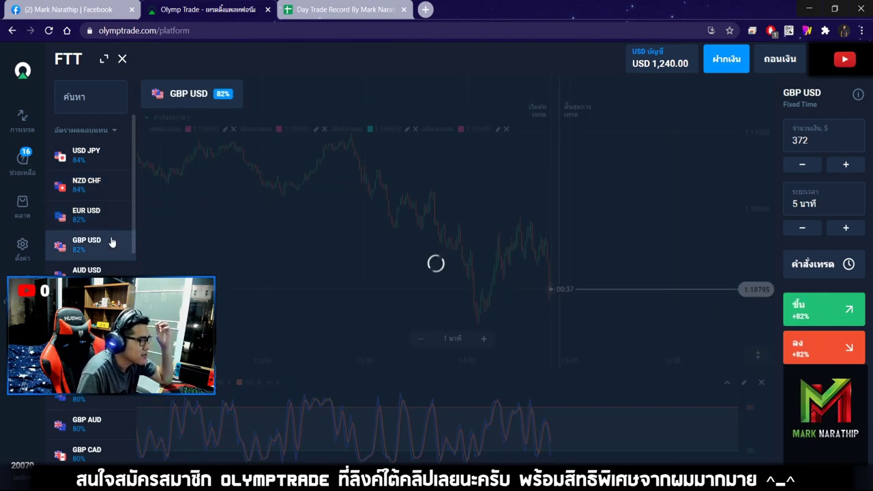
{"action": "left_click", "coordinate": [107, 271]}
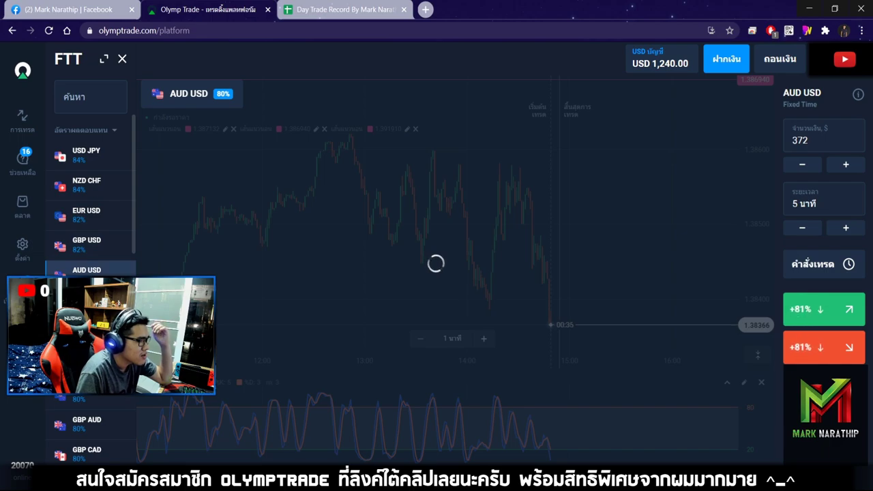
{"action": "left_click", "coordinate": [102, 300]}
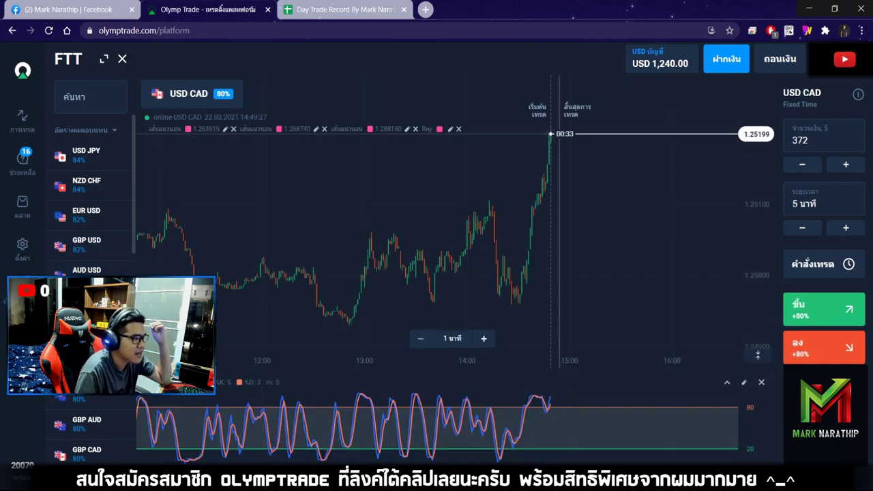
{"action": "left_click", "coordinate": [102, 331]}
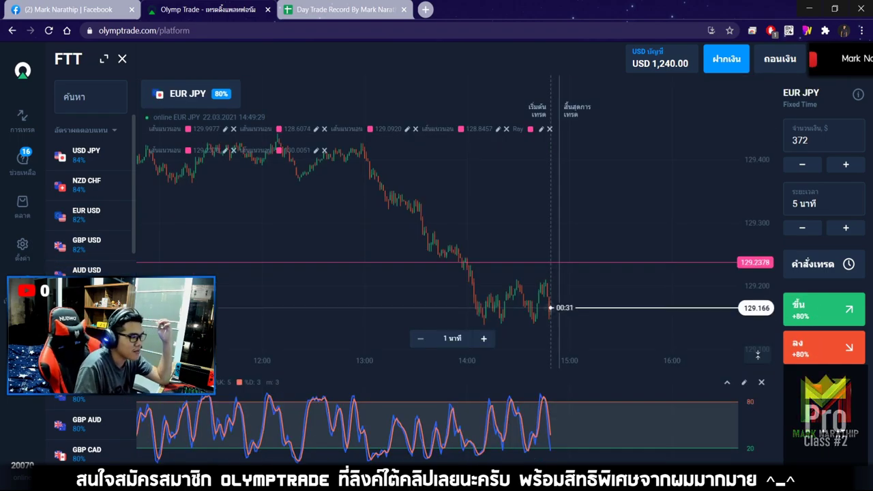
Examine the EUR AUD and EUR NZD charts, comparing recent price movement with the marked horizontal levels.
{"action": "left_click", "coordinate": [103, 360]}
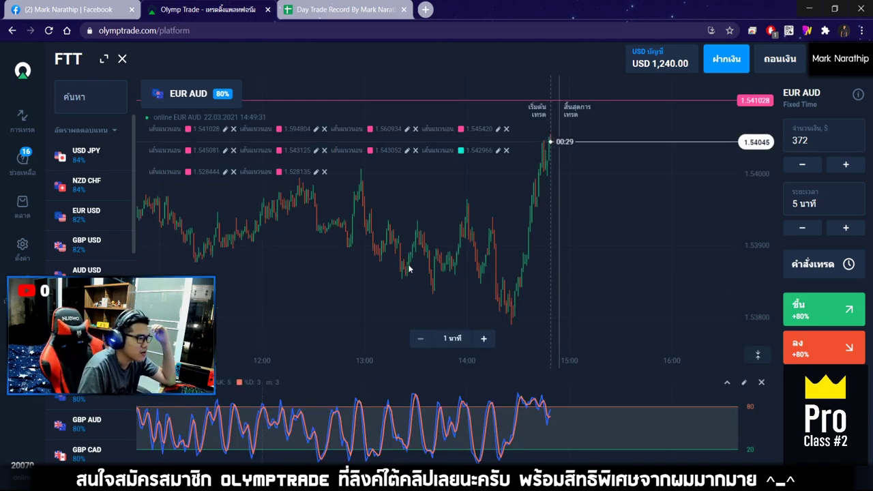
{"action": "left_click", "coordinate": [485, 340]}
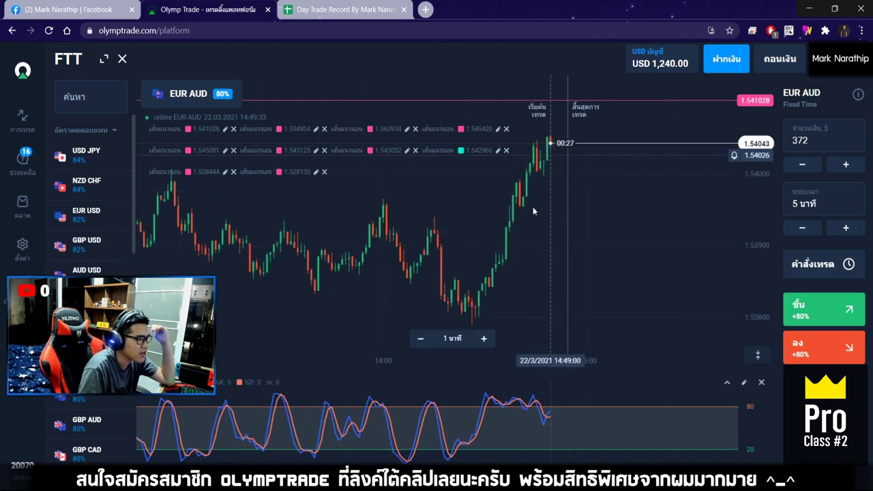
{"action": "left_click", "coordinate": [96, 401]}
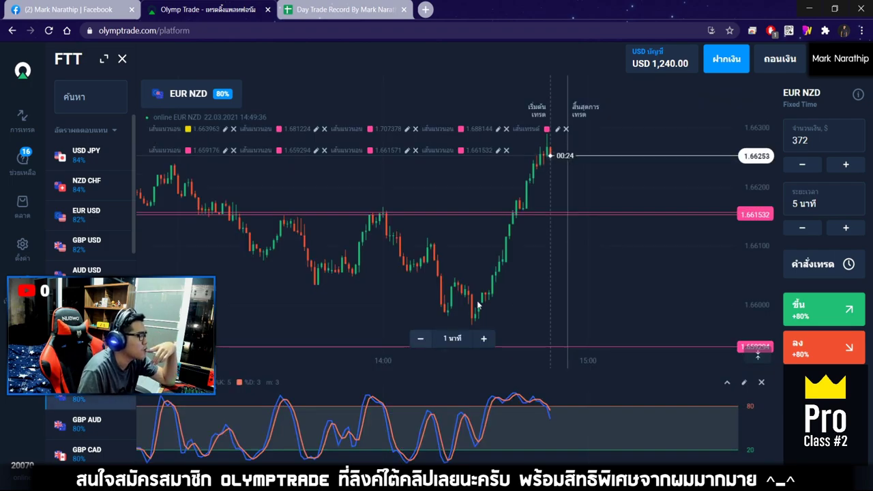
{"action": "left_click", "coordinate": [420, 338]}
{"action": "left_click_drag", "start_coordinate": [546, 177], "coordinate": [665, 180]}
{"action": "scroll", "coordinate": [91, 300], "scroll_direction": "down", "scroll_amount": 2}
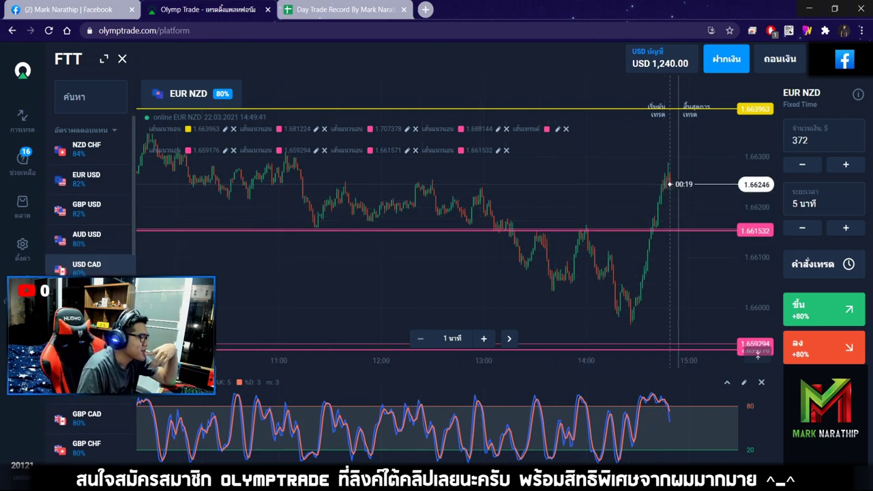
Look through the GBP AUD, GBP CAD and GBP CHF charts, examining the recent GBP CAD candles more closely.
{"action": "left_click", "coordinate": [91, 301]}
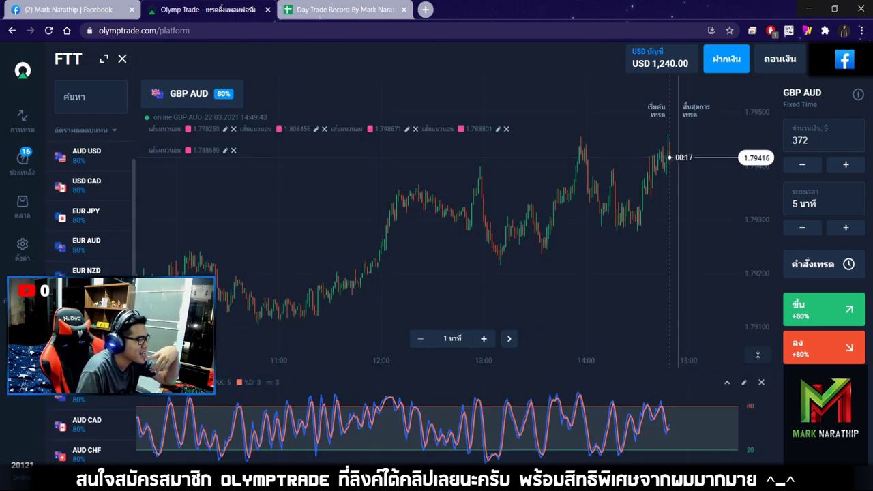
{"action": "left_click", "coordinate": [90, 330]}
{"action": "left_click", "coordinate": [91, 360]}
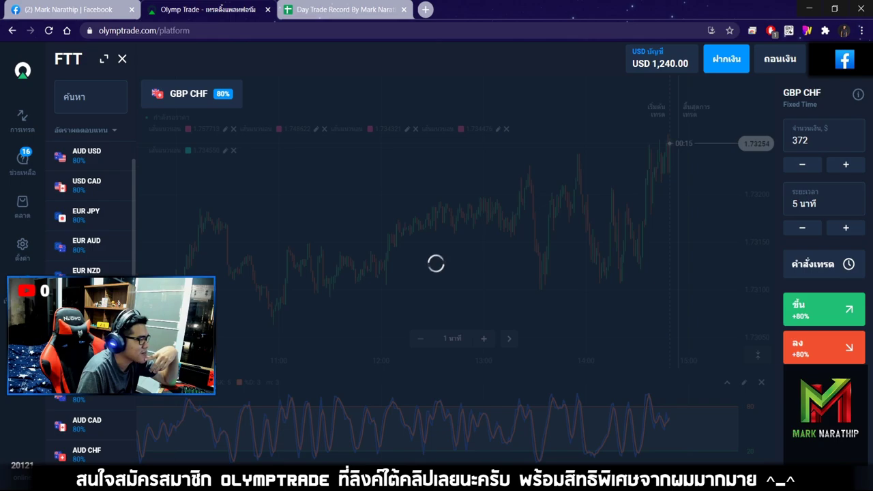
{"action": "left_click", "coordinate": [89, 330]}
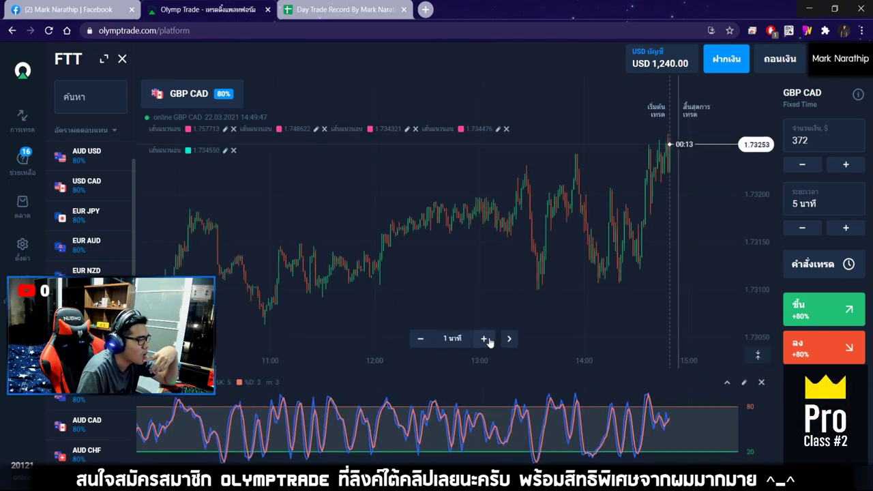
{"action": "left_click", "coordinate": [485, 339]}
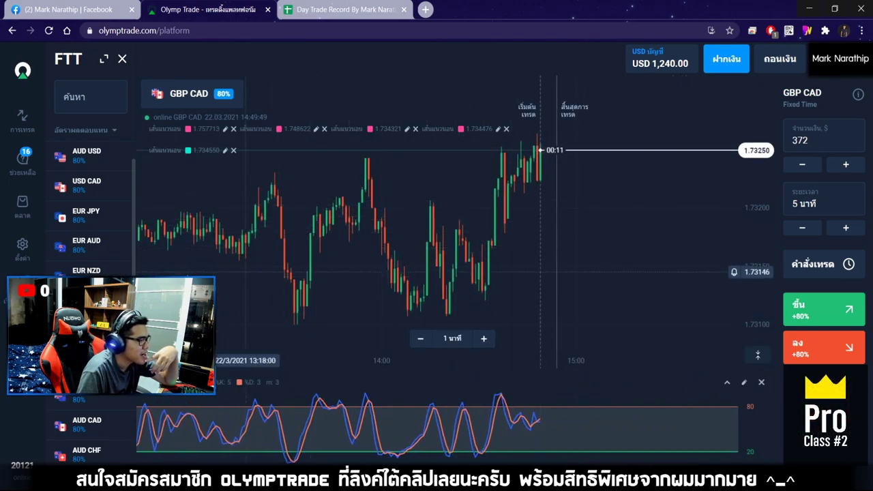
Examine the GBP NZD chart over a longer period against its levels at 1.935697 and 1.935579.
{"action": "scroll", "coordinate": [112, 259], "scroll_direction": "down", "scroll_amount": 1}
{"action": "left_click", "coordinate": [88, 330]}
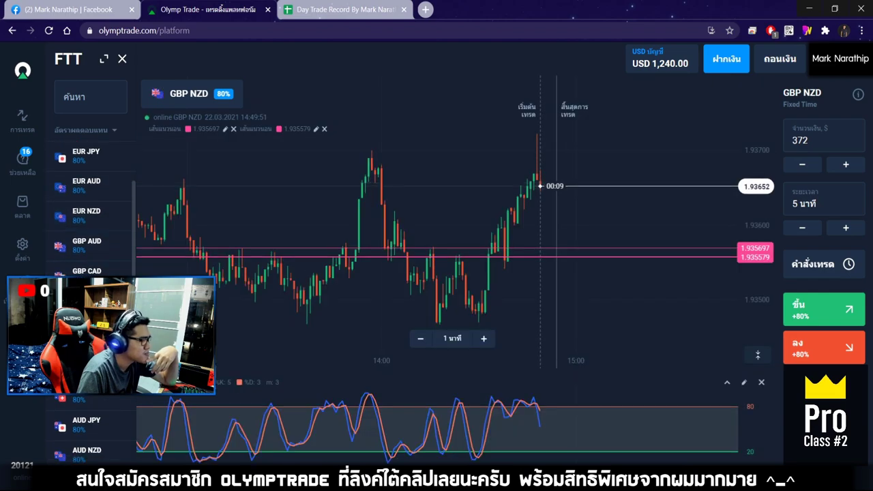
{"action": "left_click", "coordinate": [419, 339]}
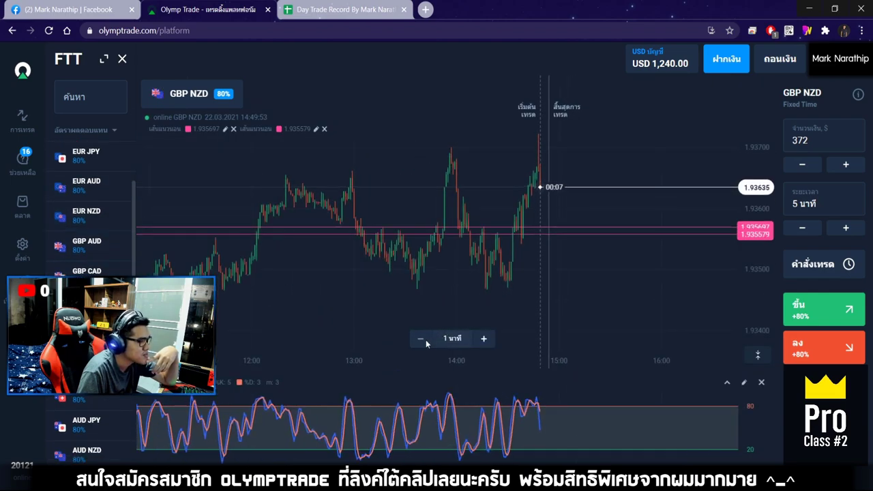
{"action": "scroll", "coordinate": [109, 254], "scroll_direction": "up", "scroll_amount": 3}
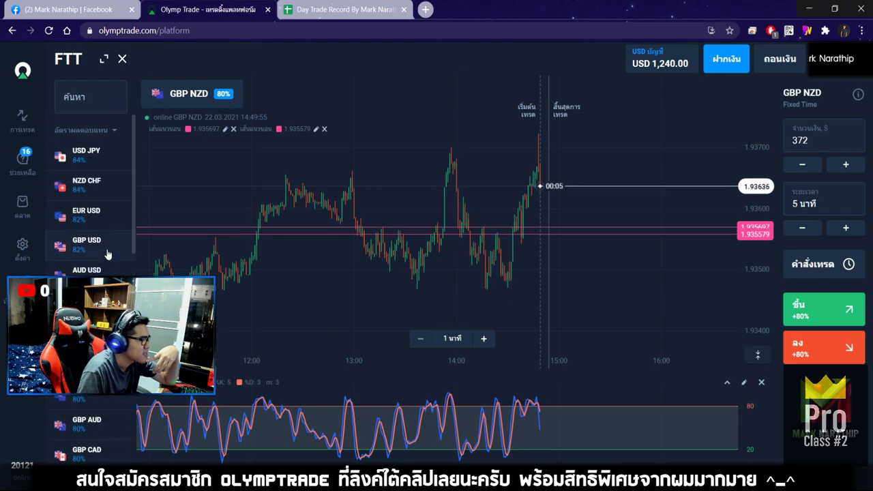
Recheck the USD JPY, NZD CHF, EUR USD, GBP USD and AUD USD charts for a trade setup.
{"action": "left_click", "coordinate": [106, 154]}
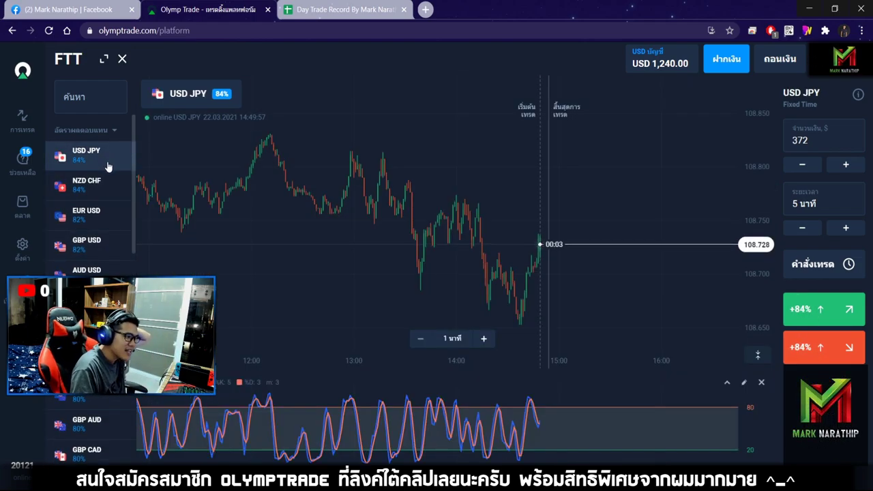
{"action": "left_click", "coordinate": [109, 182]}
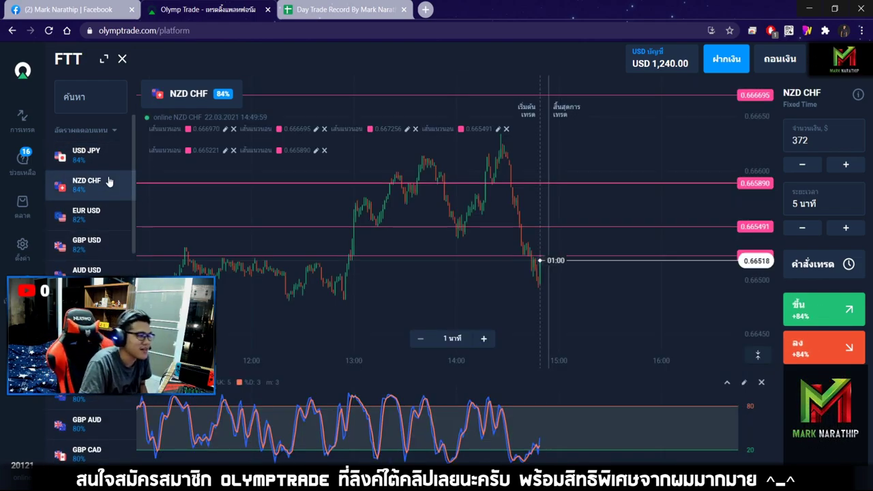
{"action": "left_click", "coordinate": [107, 217]}
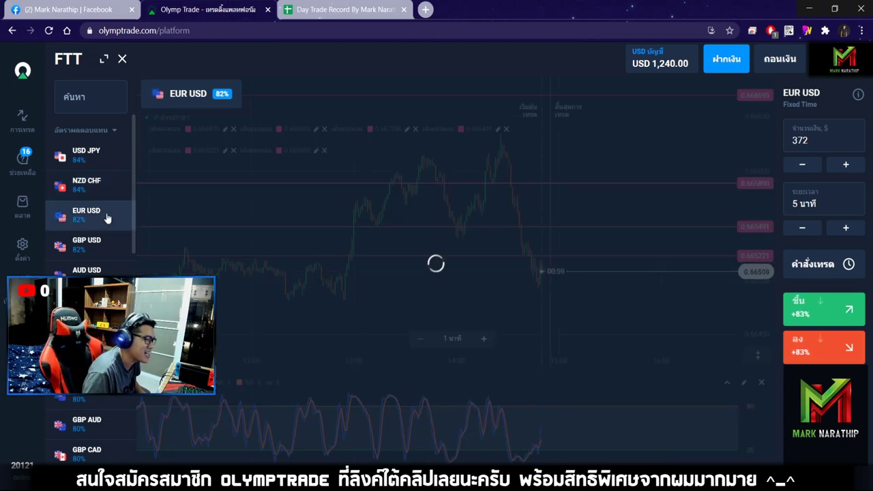
{"action": "left_click", "coordinate": [105, 251]}
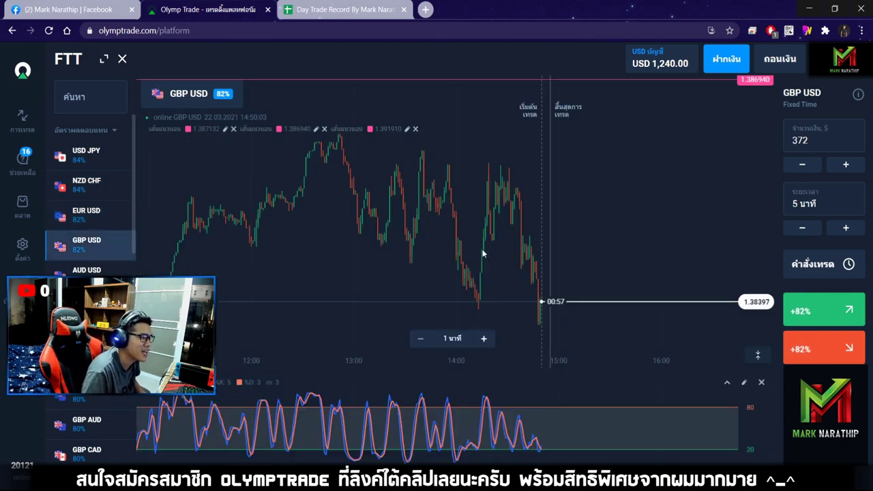
{"action": "left_click", "coordinate": [117, 273]}
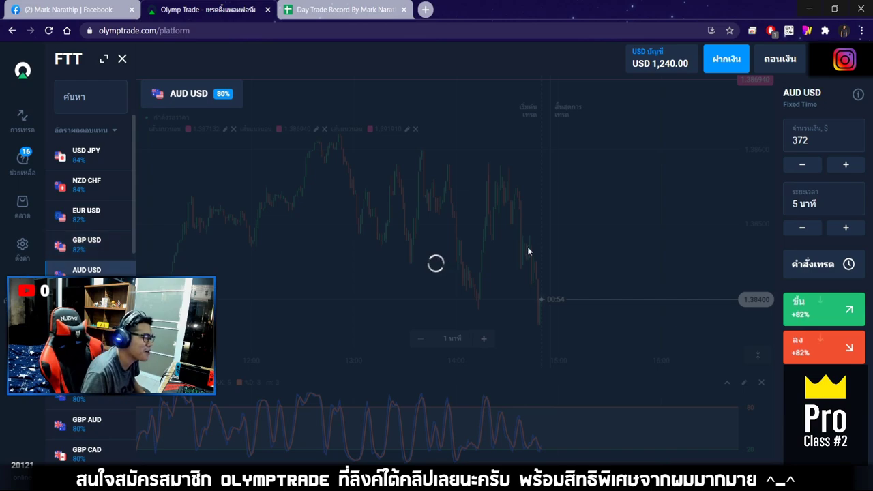
Look through the USD CAD, EUR JPY, EUR AUD and EUR NZD charts for a possible entry.
{"action": "scroll", "coordinate": [545, 250], "scroll_direction": "down", "scroll_amount": 3}
{"action": "left_click", "coordinate": [91, 300]}
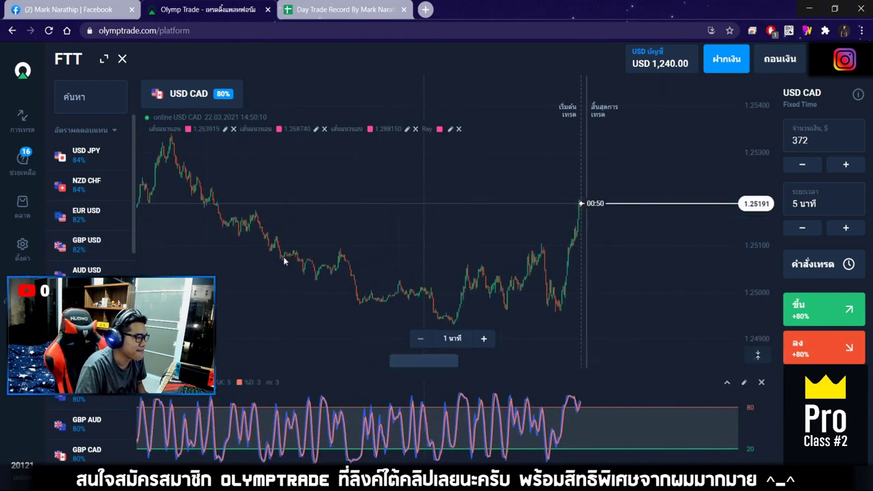
{"action": "left_click", "coordinate": [90, 333]}
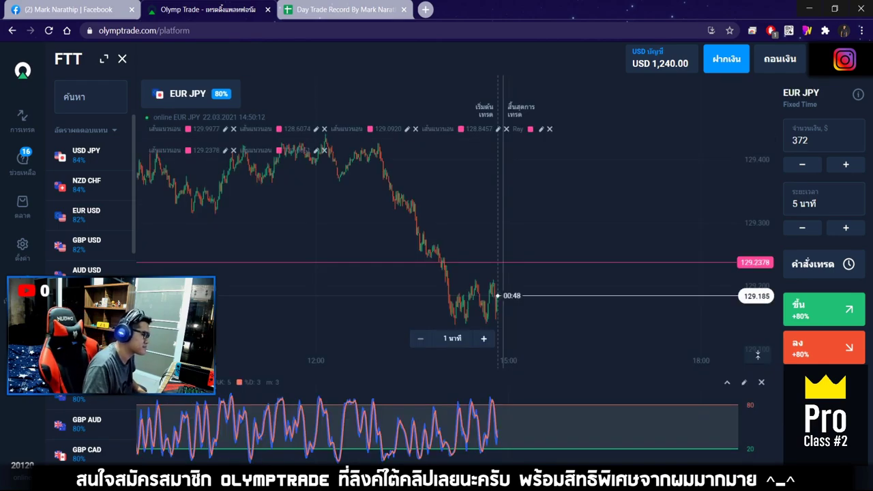
{"action": "left_click", "coordinate": [80, 397]}
{"action": "left_click", "coordinate": [81, 397]}
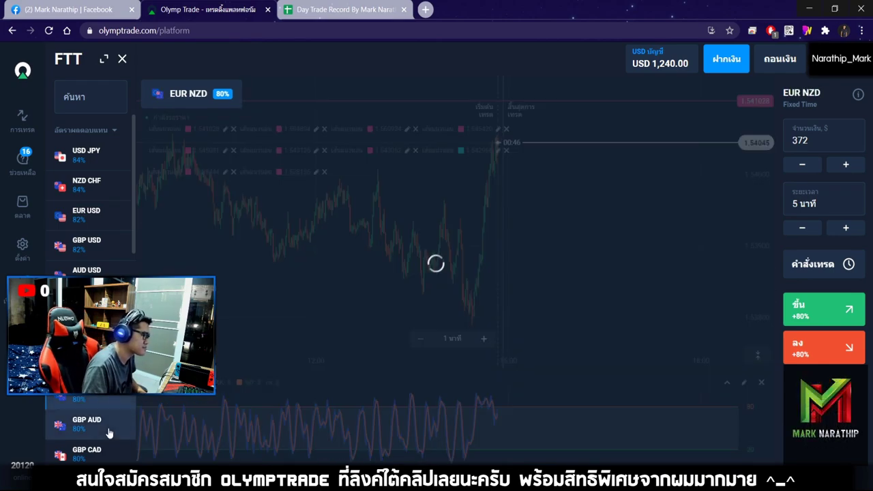
Review the GBP AUD, GBP CAD, GBP CHF and GBP NZD charts, checking GBP NZD's latest candles against its horizontal levels.
{"action": "left_click", "coordinate": [108, 430]}
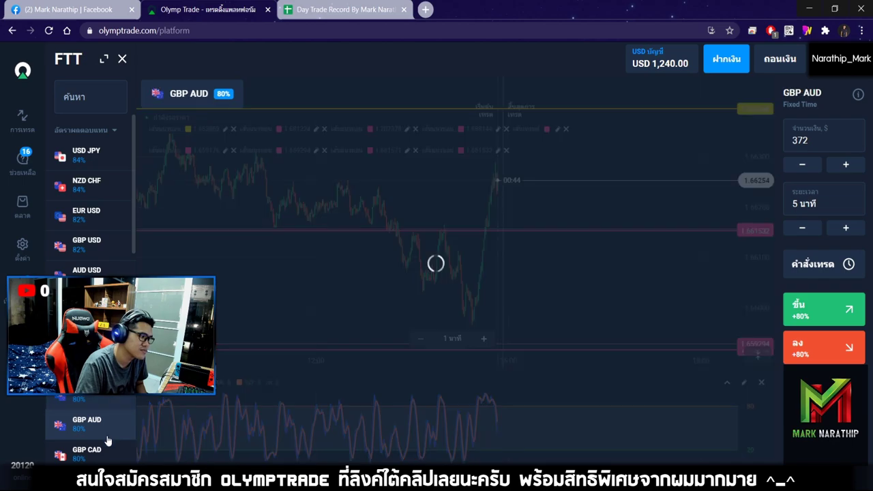
{"action": "scroll", "coordinate": [98, 416], "scroll_direction": "down", "scroll_amount": 2}
{"action": "left_click", "coordinate": [90, 336]}
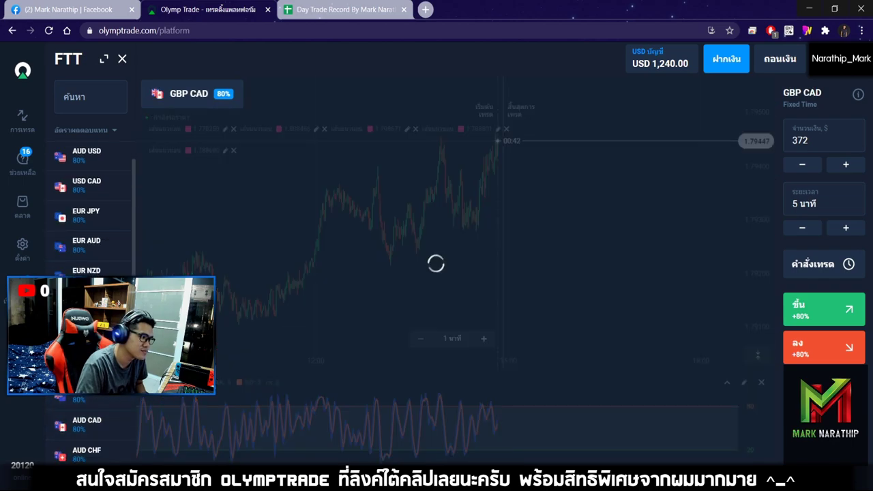
{"action": "left_click", "coordinate": [91, 366]}
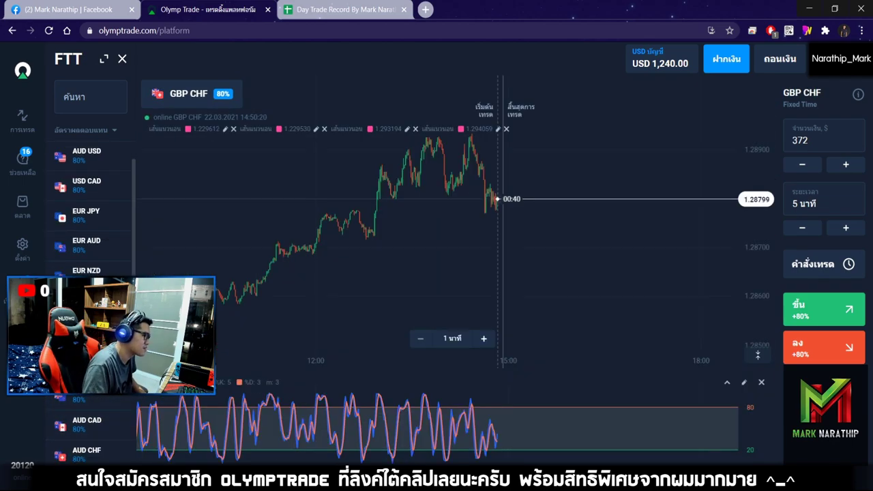
{"action": "left_click", "coordinate": [88, 389]}
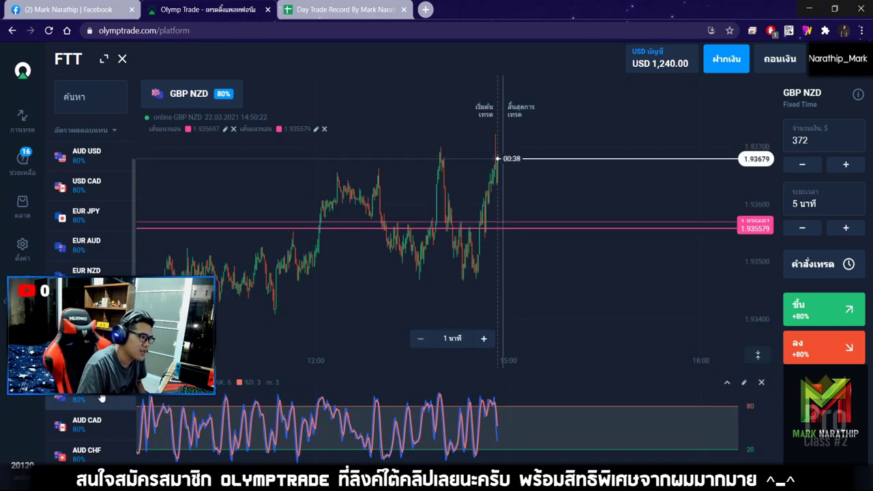
{"action": "left_click_drag", "start_coordinate": [509, 209], "coordinate": [540, 210]}
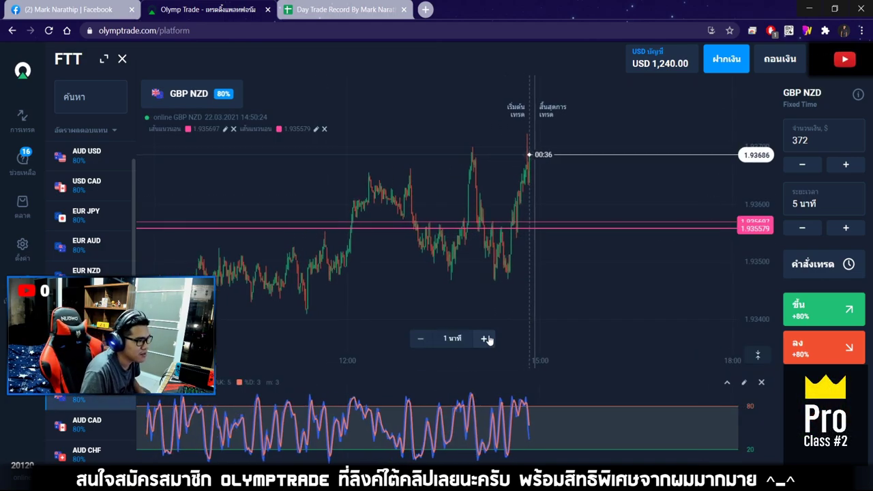
Scan the AUD CAD, AUD CHF, AUD JPY and AUD NZD charts for a trade setup.
{"action": "scroll", "coordinate": [102, 239], "scroll_direction": "down", "scroll_amount": 3}
{"action": "left_click", "coordinate": [111, 241]}
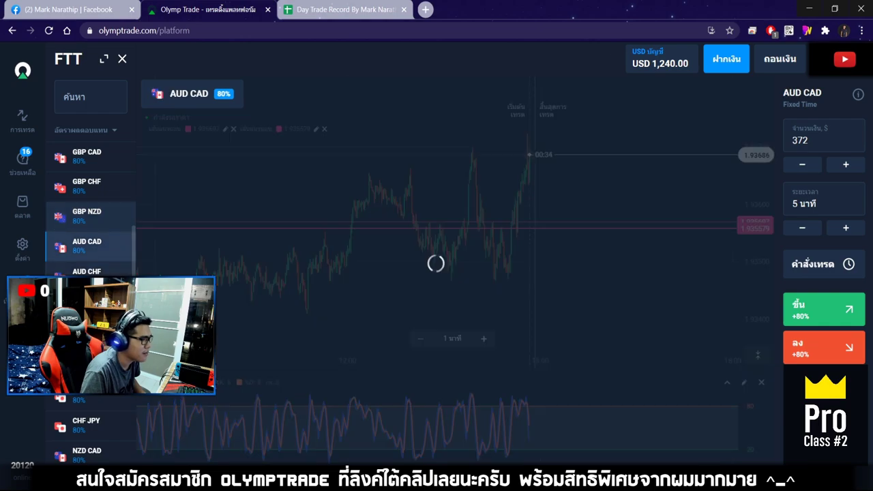
{"action": "left_click", "coordinate": [102, 272]}
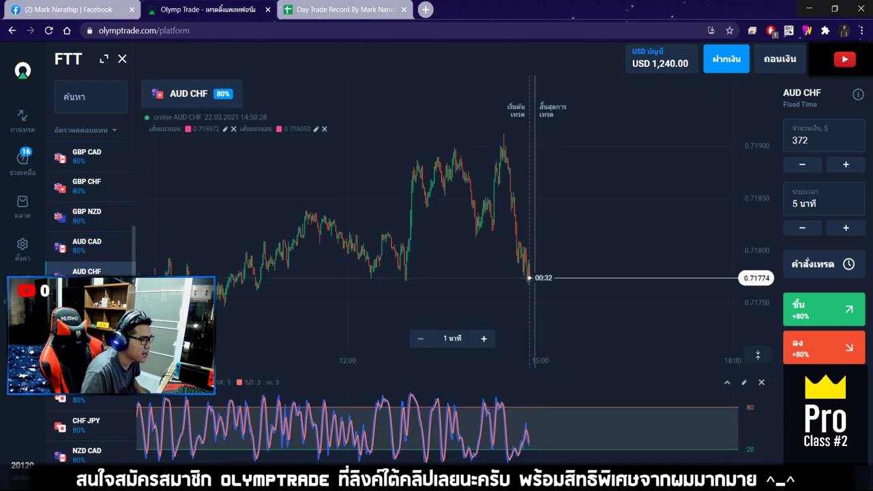
{"action": "left_click", "coordinate": [102, 304]}
{"action": "left_click", "coordinate": [102, 334]}
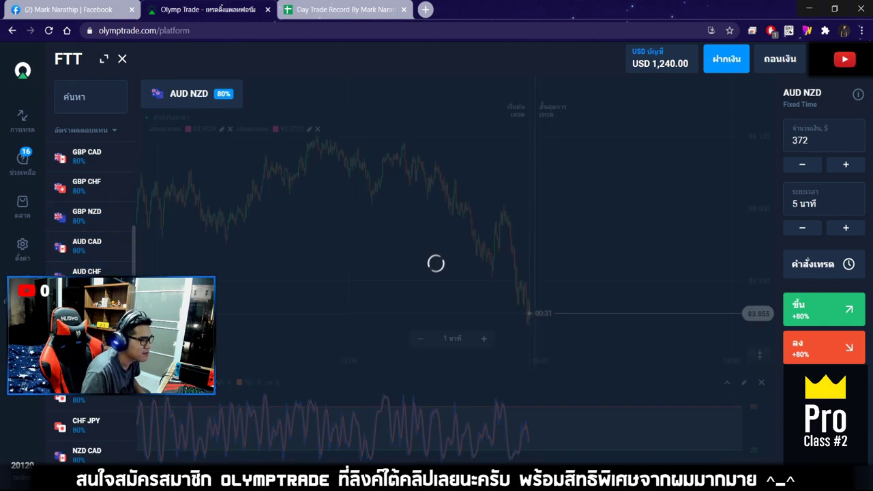
Scan the CAD CHF, CAD JPY, CHF JPY, NZD CAD, NZD JPY and NZD USD charts for a trade setup.
{"action": "left_click", "coordinate": [95, 362]}
{"action": "left_click", "coordinate": [96, 392]}
{"action": "scroll", "coordinate": [95, 392], "scroll_direction": "down", "scroll_amount": 2}
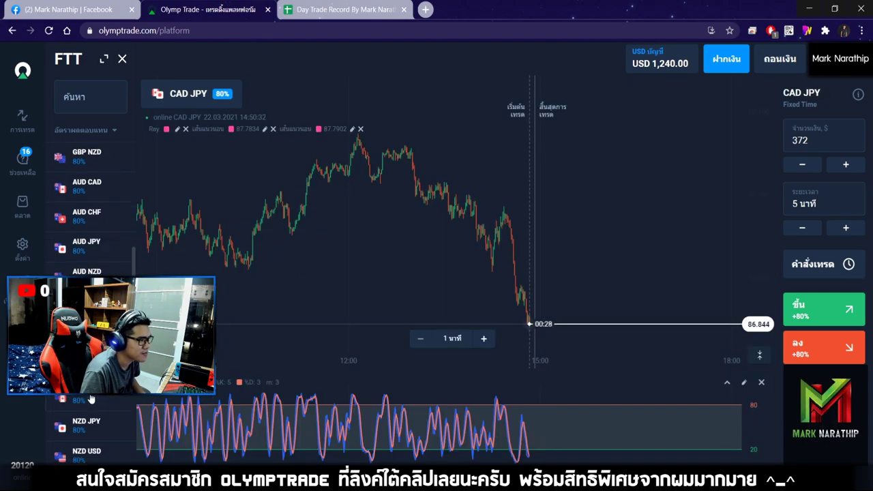
{"action": "left_click", "coordinate": [96, 301]}
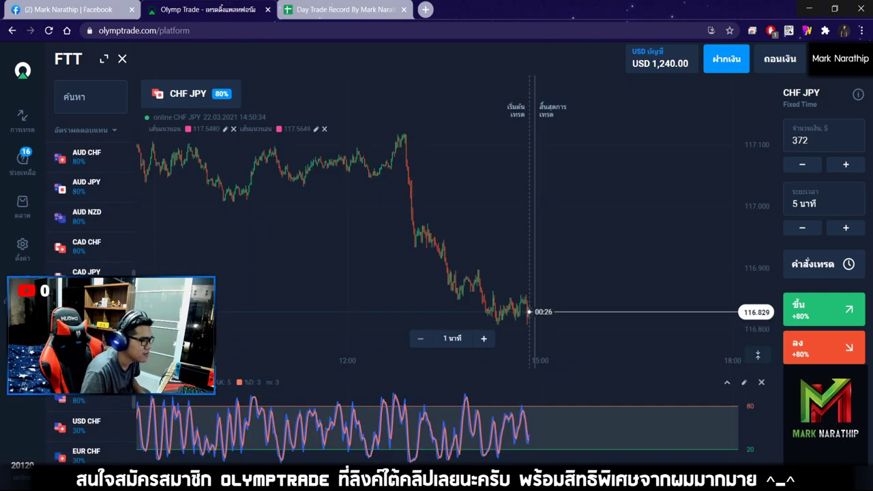
{"action": "left_click", "coordinate": [96, 331]}
{"action": "left_click", "coordinate": [95, 361]}
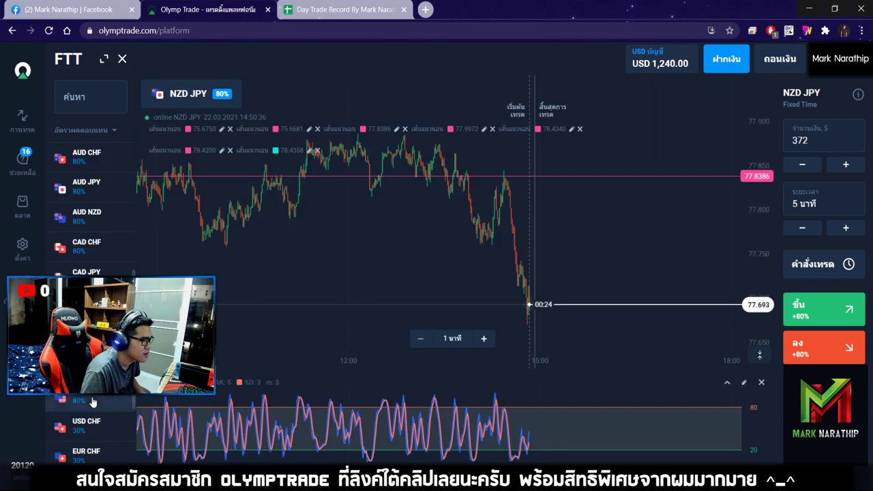
{"action": "left_click", "coordinate": [93, 401]}
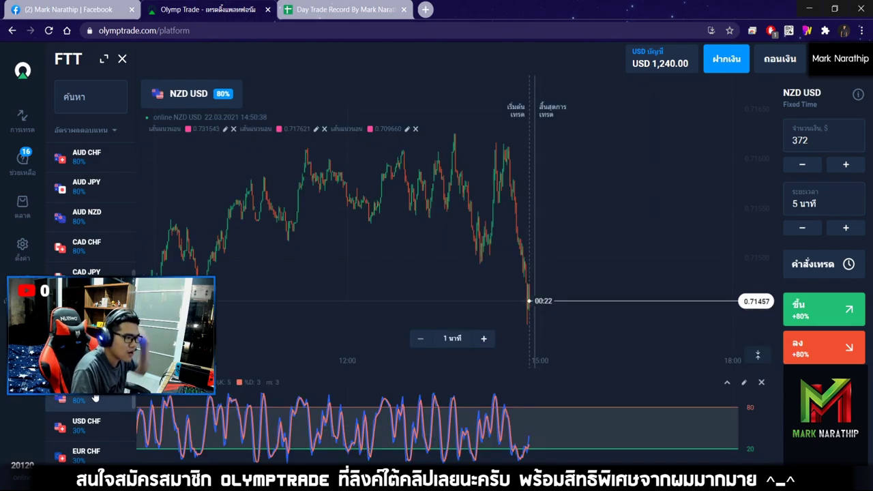
Return to the highest-payout pairs and compare recent price movement on USD JPY, EUR USD, NZD CHF and AUD USD.
{"action": "scroll", "coordinate": [106, 177], "scroll_direction": "up", "scroll_amount": 5}
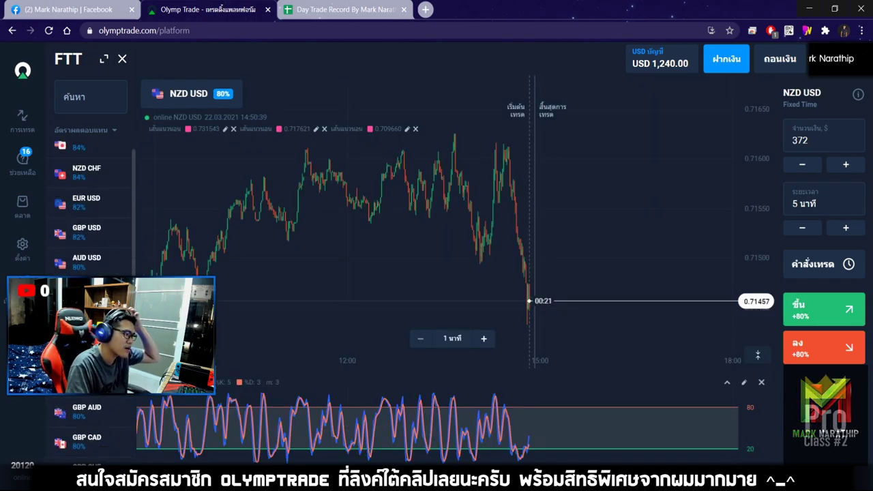
{"action": "left_click", "coordinate": [107, 165]}
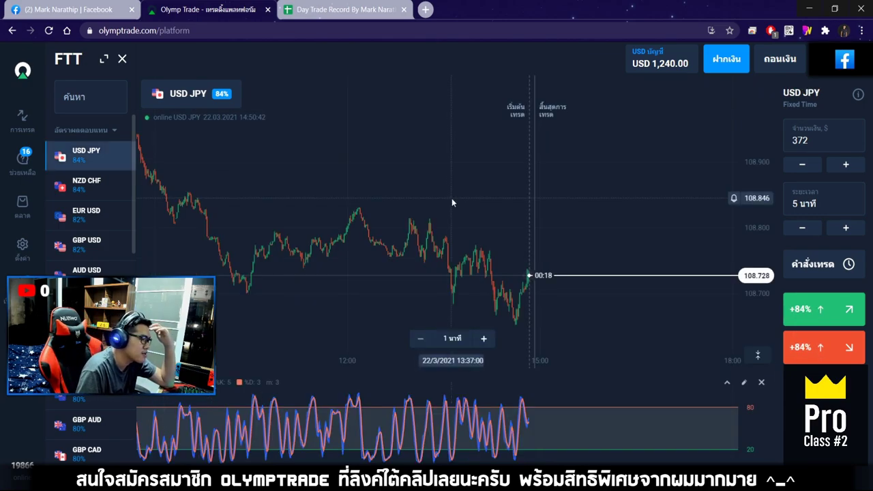
{"action": "left_click_drag", "start_coordinate": [451, 198], "coordinate": [603, 225]}
{"action": "left_click", "coordinate": [508, 338]}
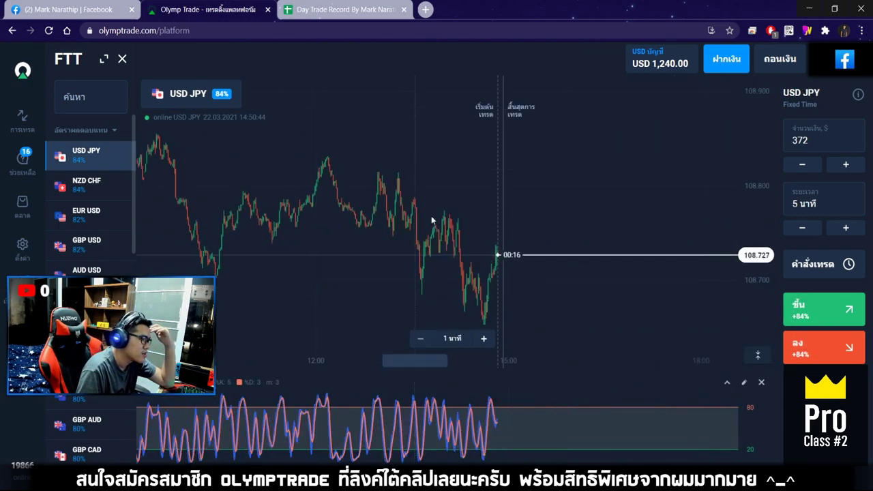
{"action": "left_click", "coordinate": [109, 215]}
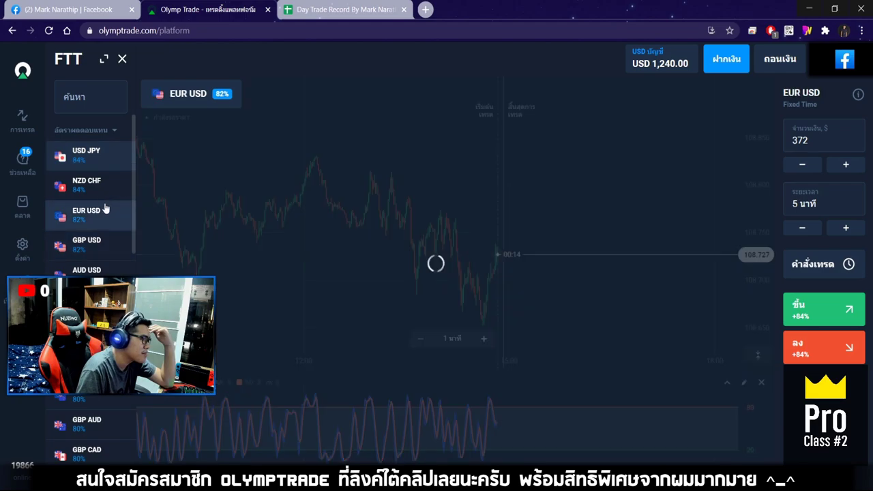
{"action": "left_click", "coordinate": [104, 194]}
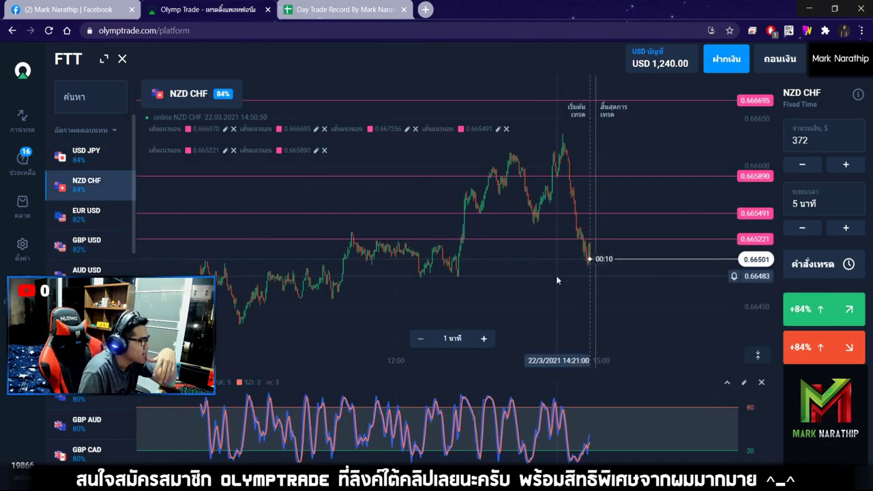
{"action": "left_click", "coordinate": [98, 270]}
{"action": "left_click", "coordinate": [104, 247]}
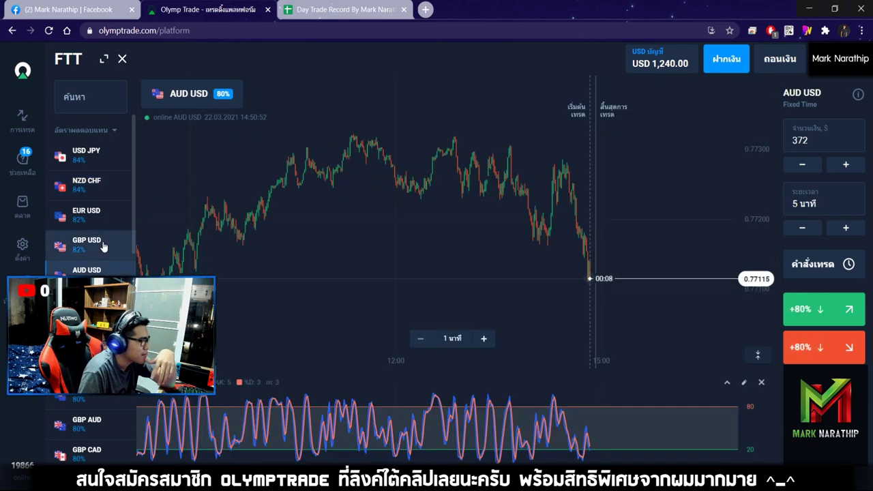
Open the USD CAD chart and examine its earlier price history at different zoom levels.
{"action": "left_click", "coordinate": [102, 303]}
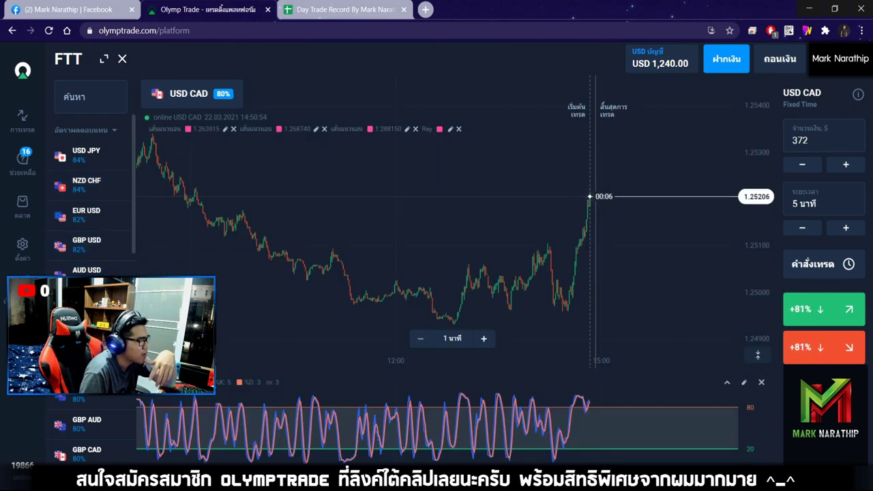
{"action": "left_click_drag", "start_coordinate": [472, 271], "coordinate": [572, 268]}
{"action": "left_click_drag", "start_coordinate": [709, 274], "coordinate": [583, 280]}
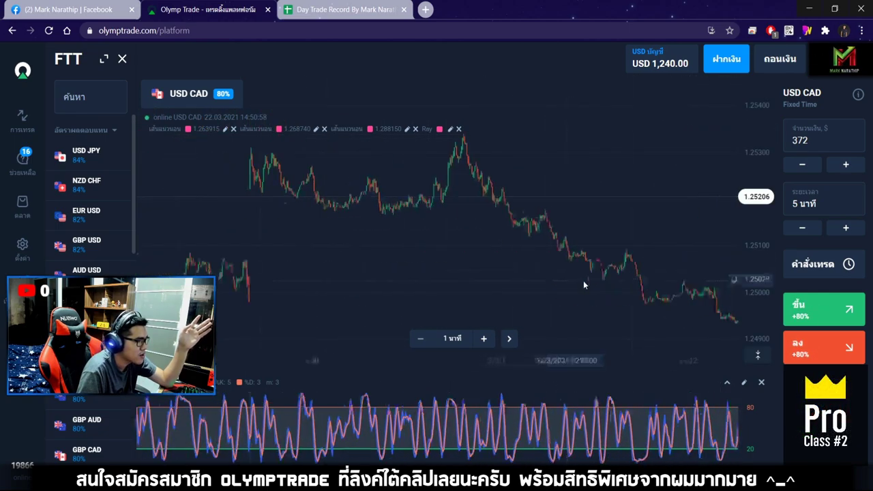
{"action": "left_click_drag", "start_coordinate": [384, 275], "coordinate": [354, 251]}
{"action": "left_click", "coordinate": [484, 338]}
{"action": "left_click", "coordinate": [483, 338]}
{"action": "left_click", "coordinate": [484, 338]}
{"action": "left_click", "coordinate": [427, 342]}
{"action": "left_click", "coordinate": [427, 343]}
{"action": "left_click", "coordinate": [427, 343]}
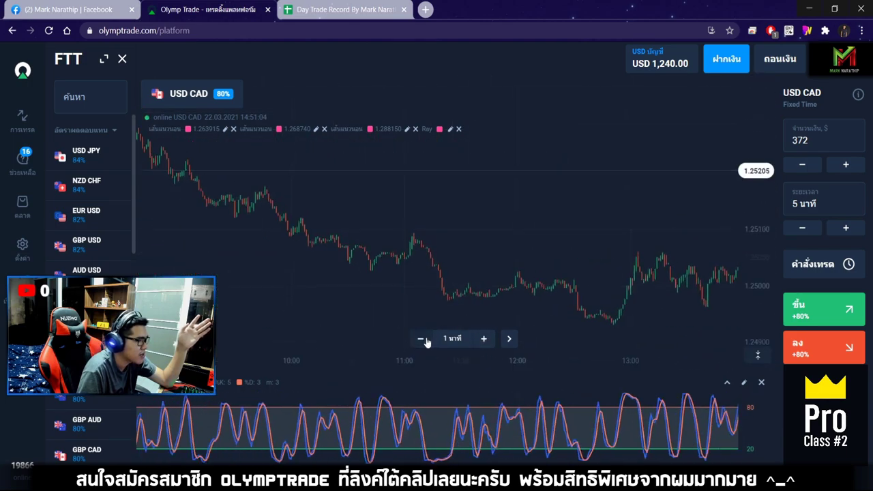
Place a horizontal line at 1.252251 on the USD CAD chart, along the base of the 22/3/2021 5:00 candle after the price gap.
{"action": "left_click_drag", "start_coordinate": [413, 276], "coordinate": [573, 252]}
{"action": "left_click_drag", "start_coordinate": [403, 249], "coordinate": [307, 210]}
{"action": "scroll", "coordinate": [497, 222], "scroll_direction": "up", "scroll_amount": 2}
{"action": "scroll", "coordinate": [538, 226], "scroll_direction": "up", "scroll_amount": 5}
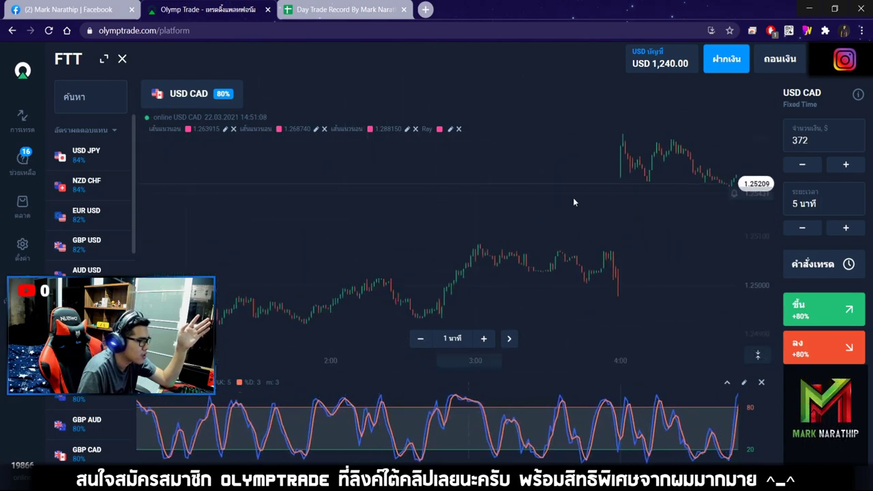
{"action": "scroll", "coordinate": [408, 182], "scroll_direction": "up", "scroll_amount": 3}
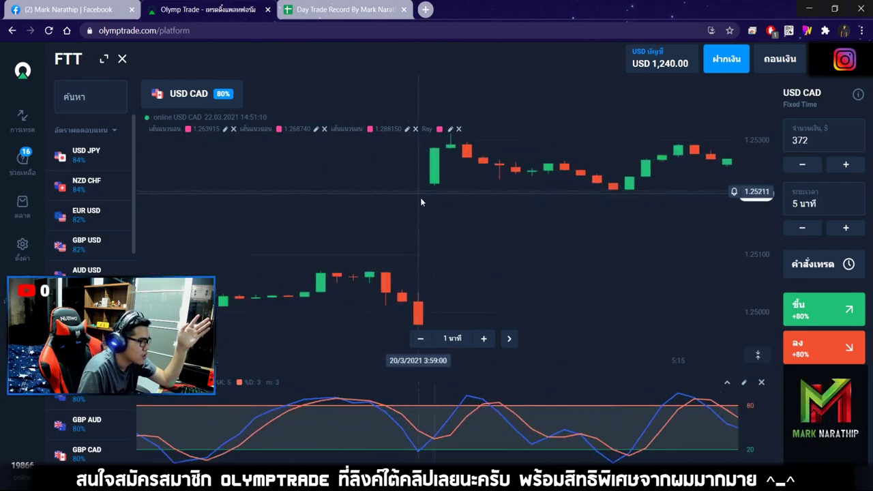
{"action": "left_click", "coordinate": [156, 338]}
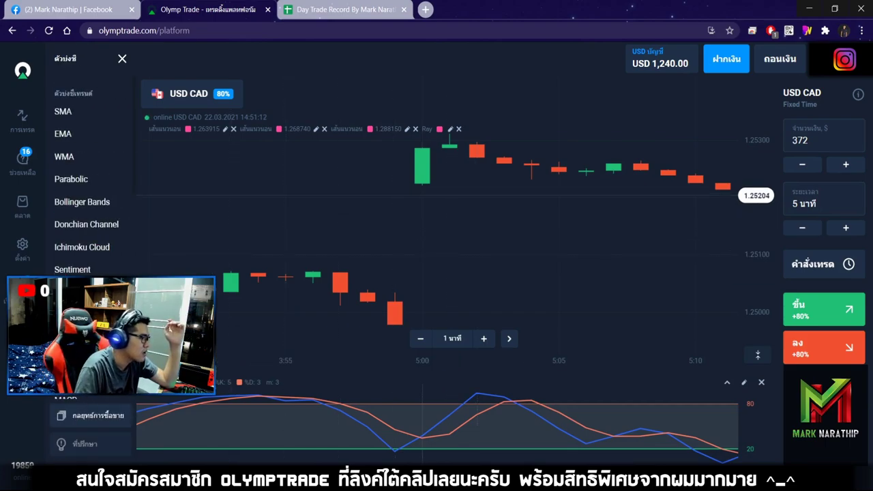
{"action": "scroll", "coordinate": [101, 270], "scroll_direction": "down", "scroll_amount": 7}
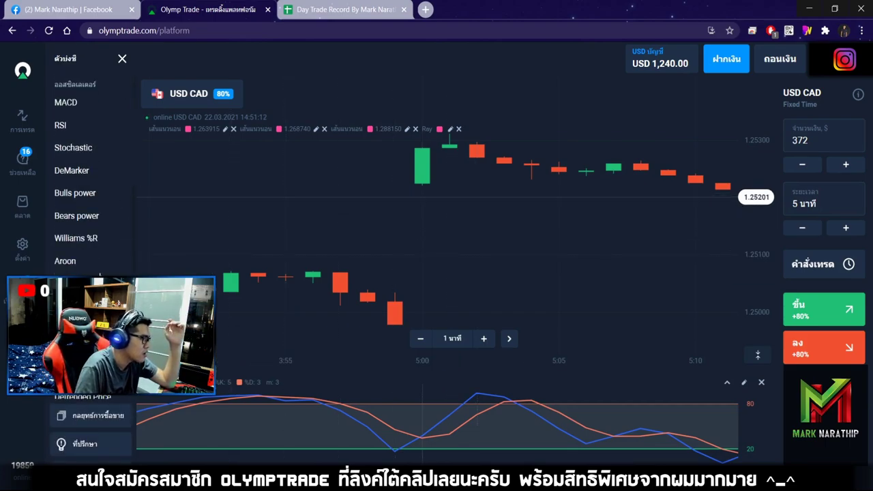
{"action": "left_click", "coordinate": [443, 190]}
{"action": "scroll", "coordinate": [436, 189], "scroll_direction": "up", "scroll_amount": 3}
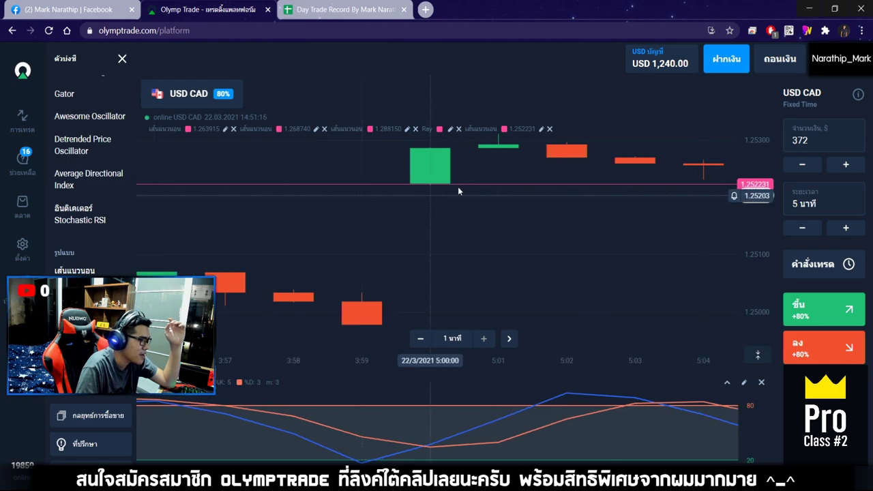
{"action": "left_click_drag", "start_coordinate": [466, 184], "coordinate": [473, 177]}
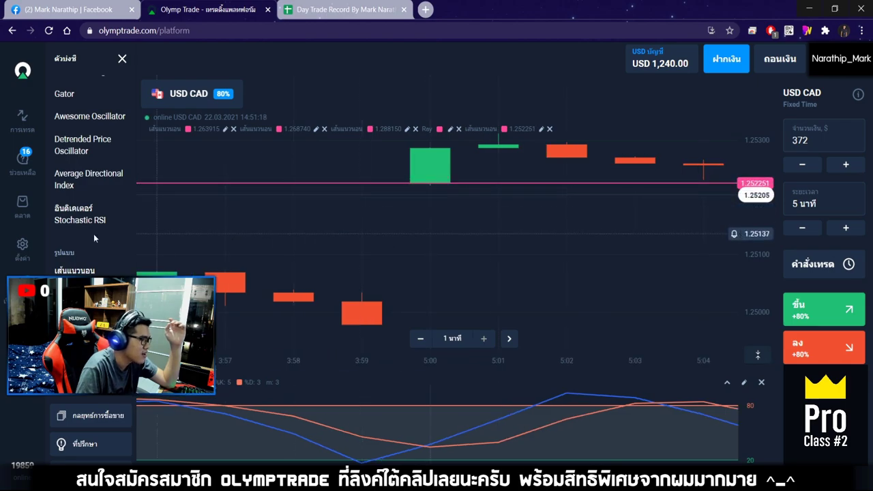
Return to the latest USD CAD candles and compare the current price with the 1.252251 line at different zoom levels.
{"action": "left_click", "coordinate": [509, 338]}
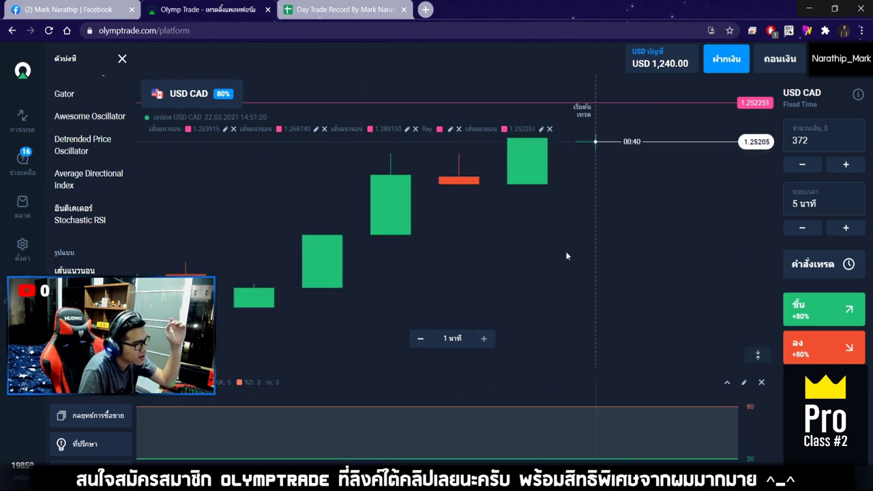
{"action": "left_click", "coordinate": [420, 339]}
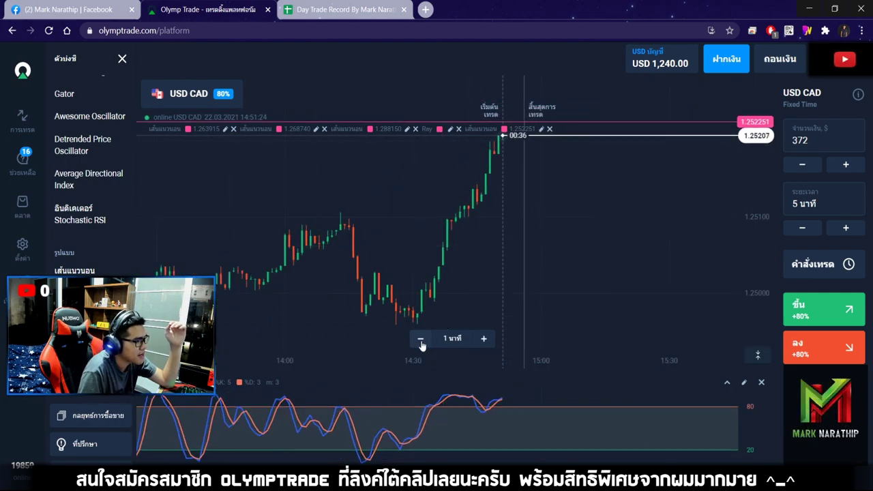
{"action": "left_click", "coordinate": [420, 339]}
{"action": "left_click_drag", "start_coordinate": [578, 247], "coordinate": [661, 244]}
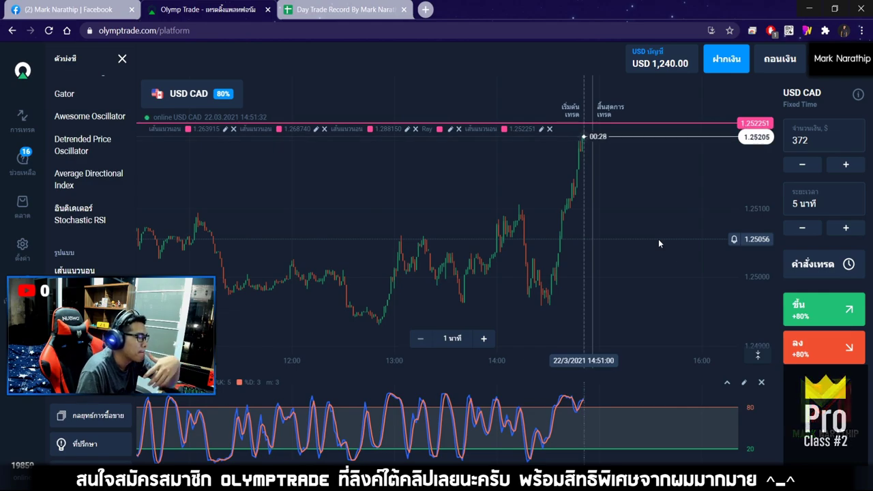
{"action": "left_click", "coordinate": [483, 339]}
{"action": "left_click", "coordinate": [419, 338]}
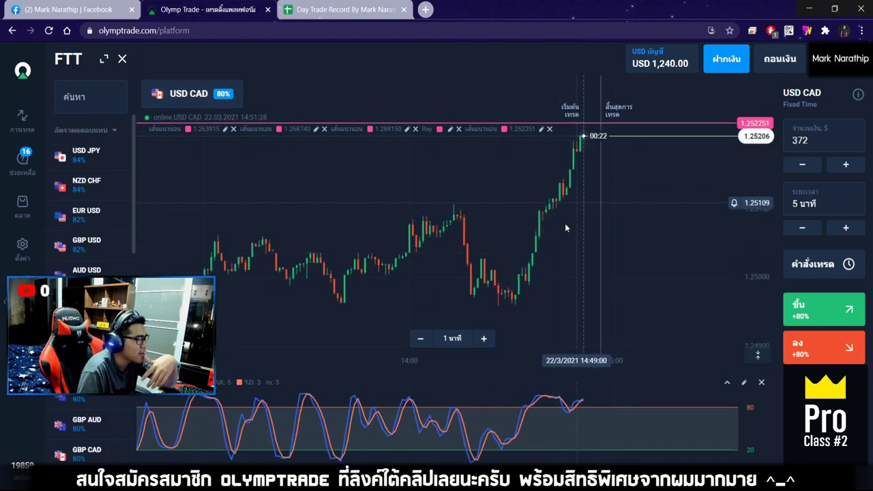
Scan the USD JPY, NZD CHF, EUR USD, GBP USD, AUD USD and USD CAD charts for a trade setup.
{"action": "left_click", "coordinate": [80, 156]}
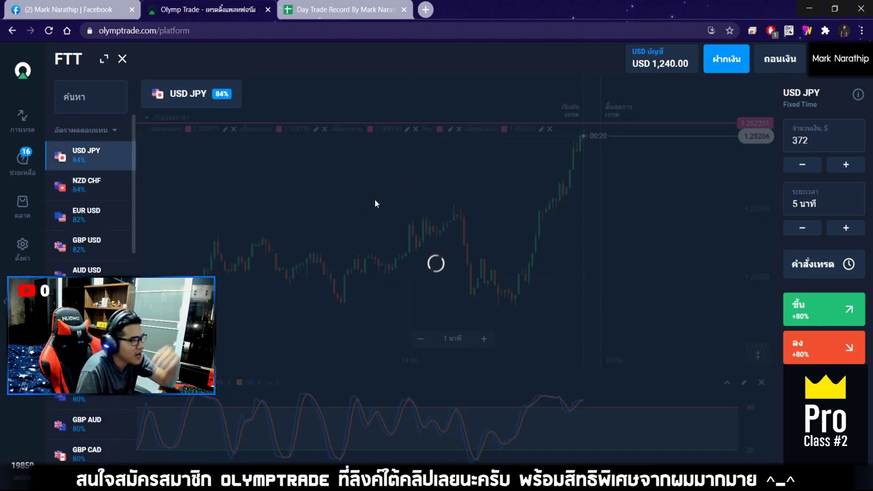
{"action": "left_click", "coordinate": [420, 339]}
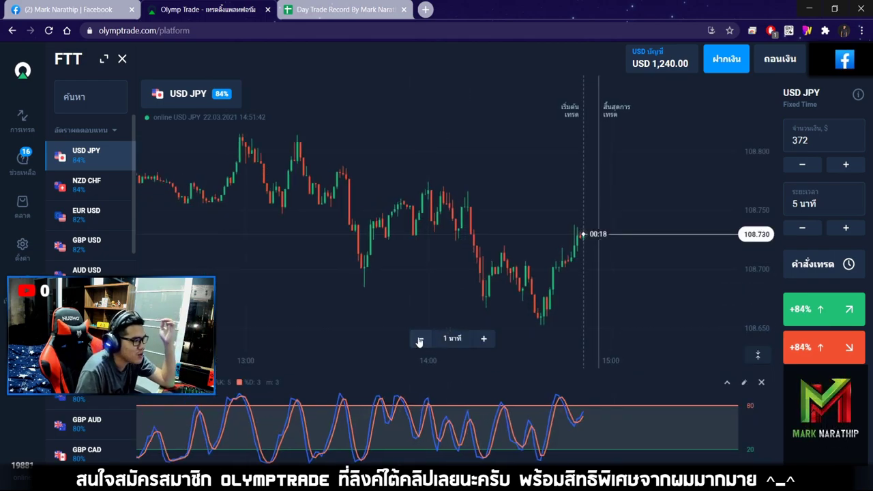
{"action": "left_click", "coordinate": [119, 198]}
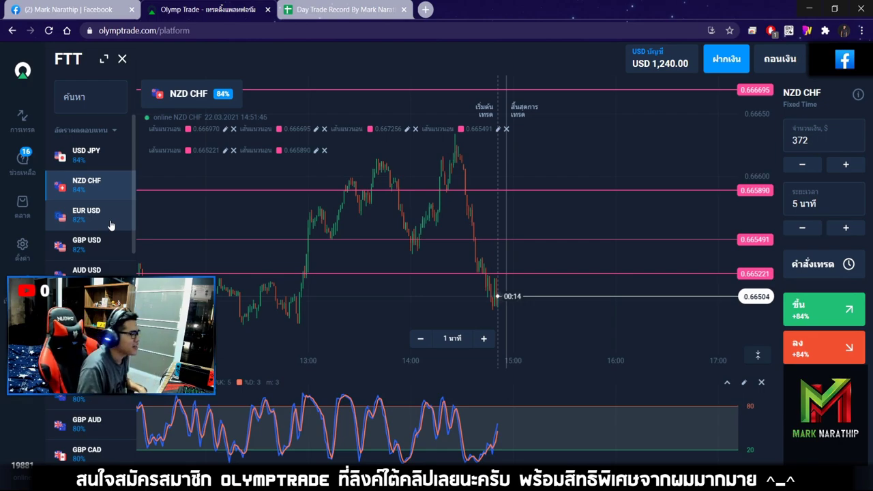
{"action": "left_click", "coordinate": [110, 221]}
{"action": "left_click", "coordinate": [116, 254]}
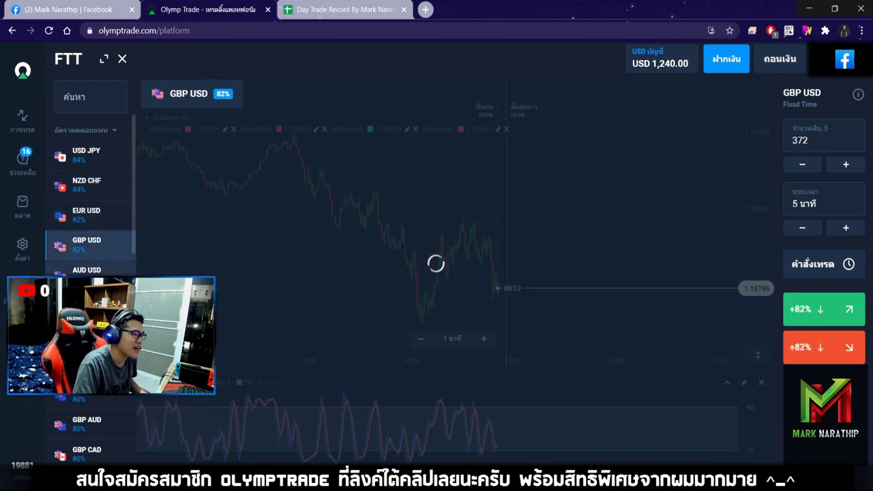
{"action": "left_click", "coordinate": [109, 270]}
{"action": "left_click", "coordinate": [109, 300]}
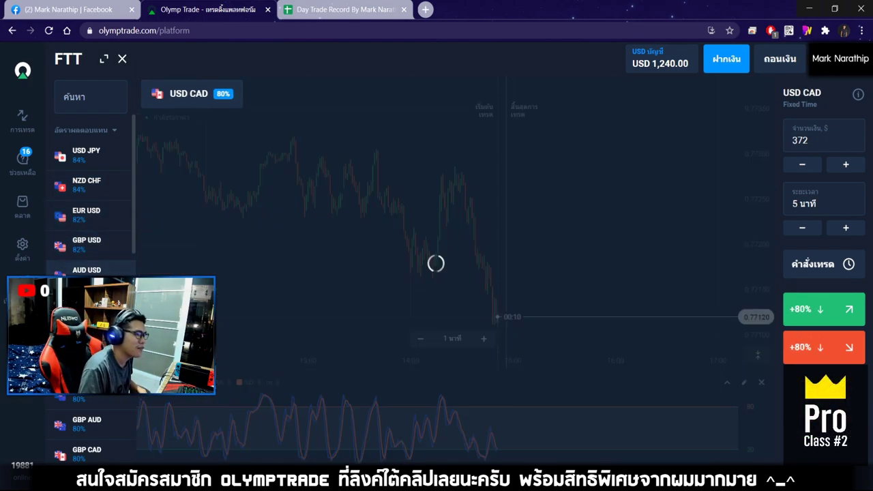
{"action": "left_click_drag", "start_coordinate": [378, 289], "coordinate": [415, 279]}
{"action": "scroll", "coordinate": [415, 279], "scroll_direction": "down", "scroll_amount": 3}
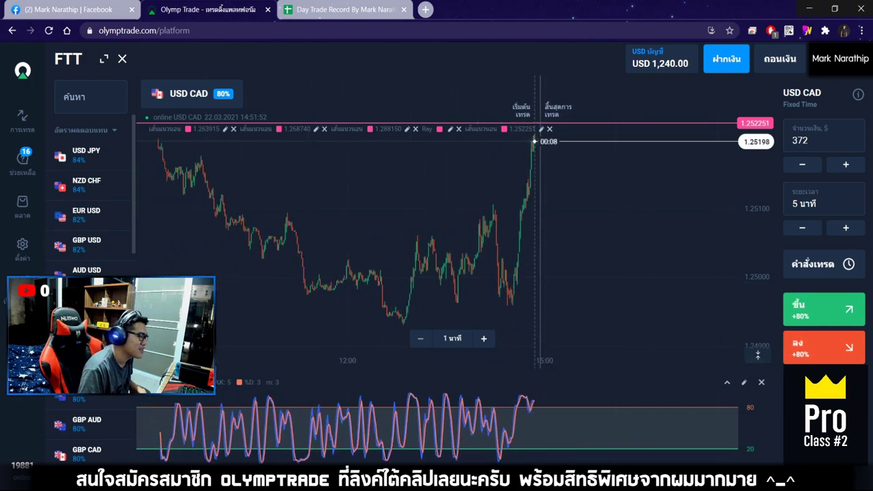
Scan the EUR JPY, EUR AUD, EUR NZD, GBP AUD, GBP CAD, GBP CHF and GBP NZD charts for a trade setup.
{"action": "left_click", "coordinate": [109, 331]}
{"action": "left_click", "coordinate": [107, 365]}
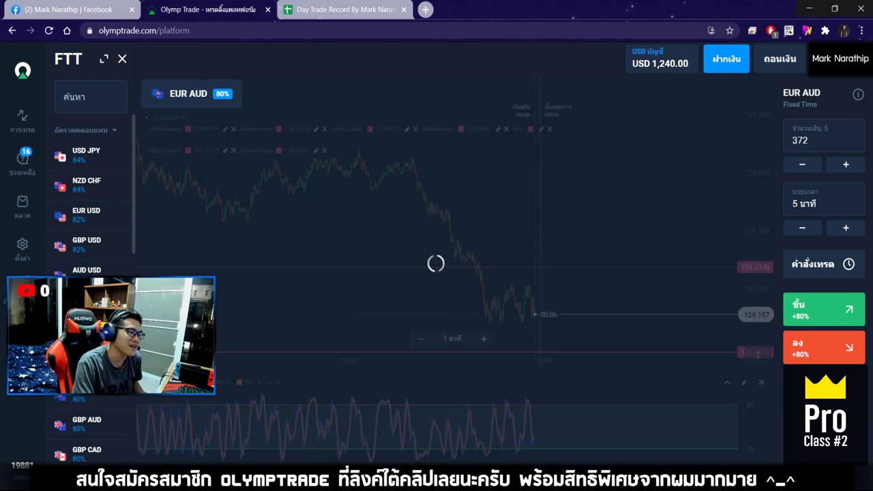
{"action": "left_click", "coordinate": [107, 402]}
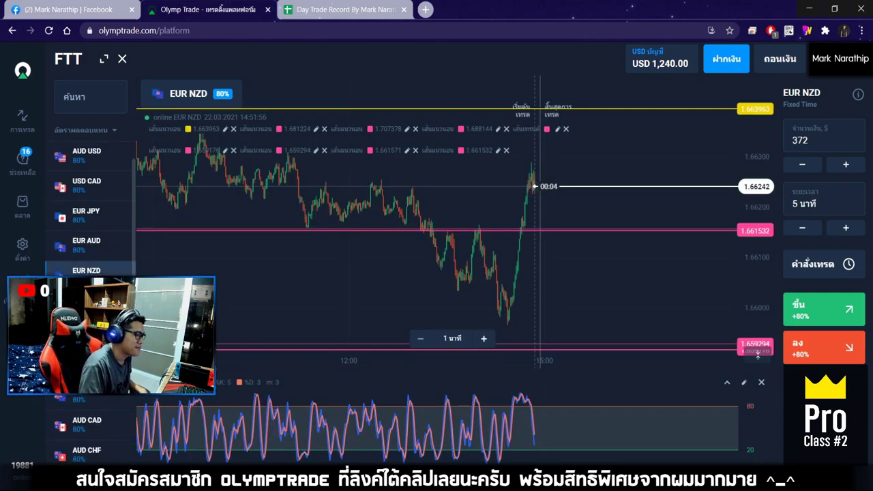
{"action": "left_click_drag", "start_coordinate": [462, 224], "coordinate": [517, 215]}
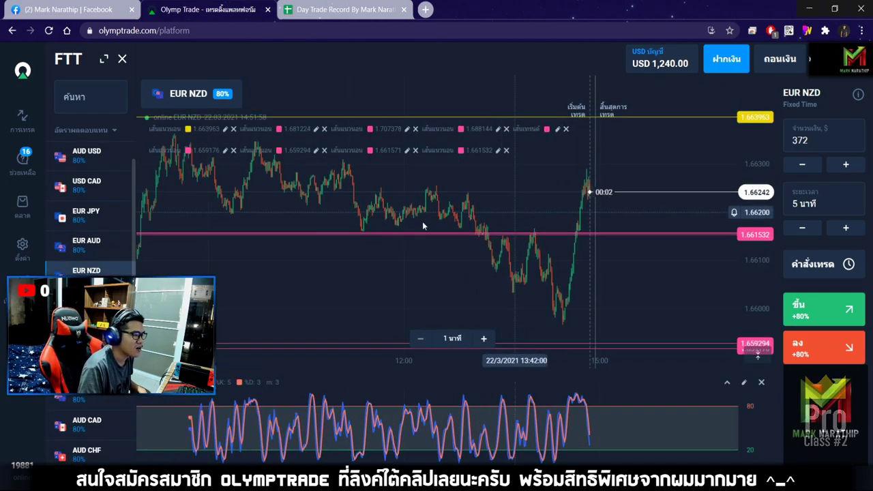
{"action": "left_click", "coordinate": [107, 300]}
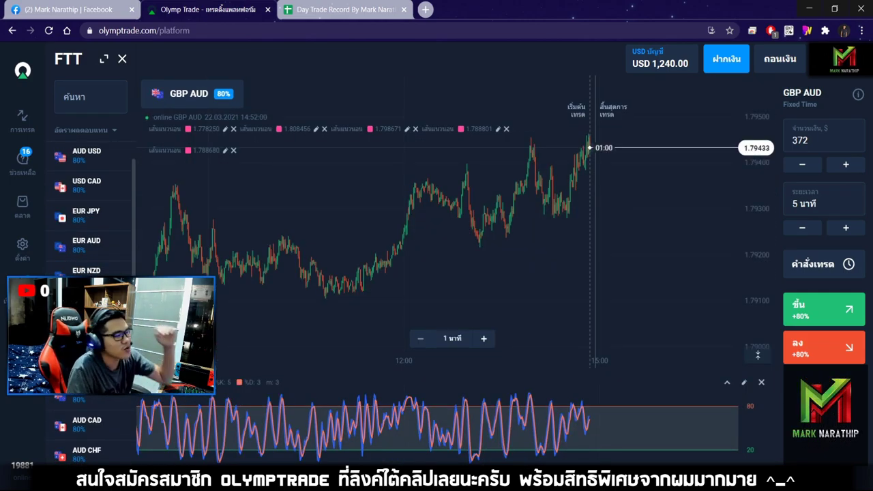
{"action": "left_click", "coordinate": [107, 330]}
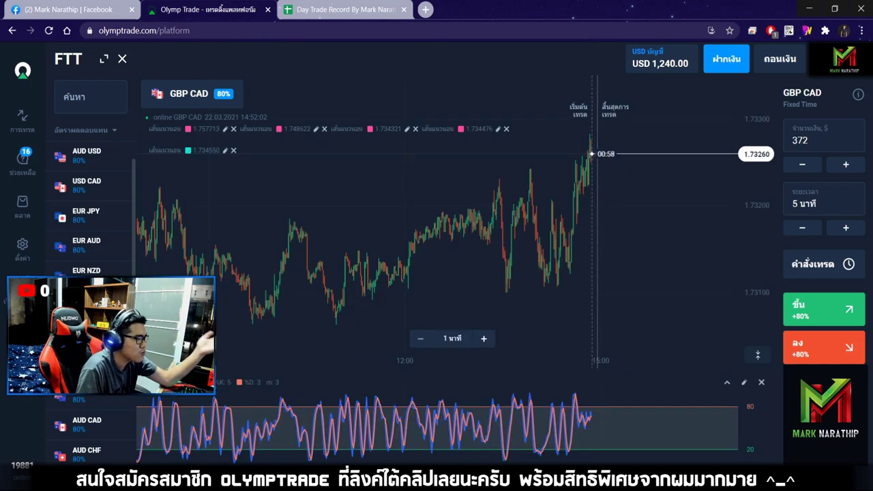
{"action": "left_click", "coordinate": [95, 360]}
{"action": "left_click", "coordinate": [101, 404]}
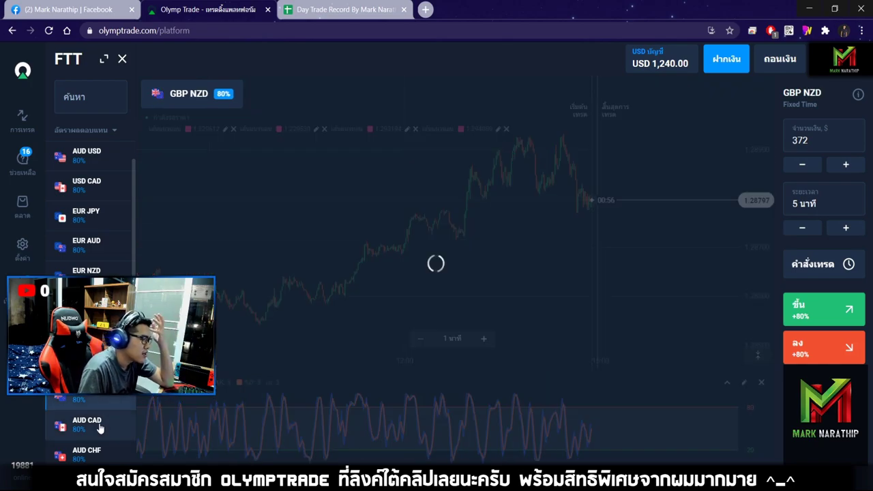
Check the AUD pairs for a setup, including the AUD CAD, AUD CHF and AUD NZD charts.
{"action": "left_click", "coordinate": [100, 428]}
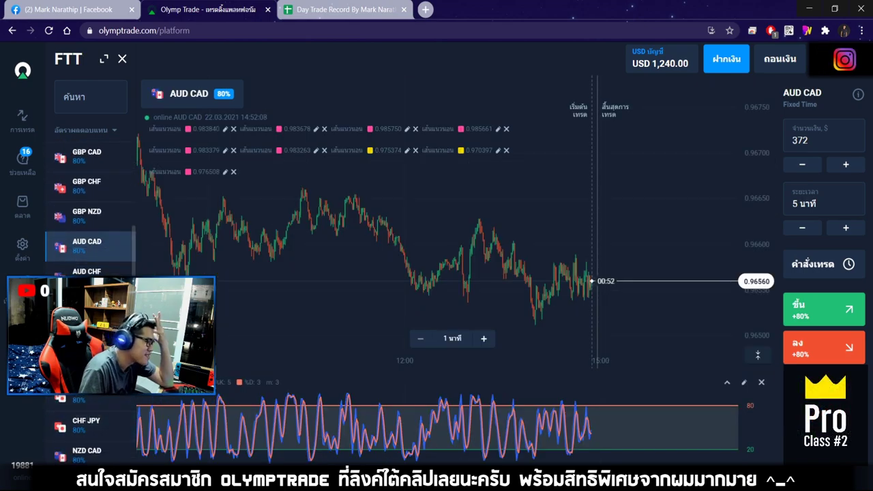
{"action": "left_click", "coordinate": [95, 276]}
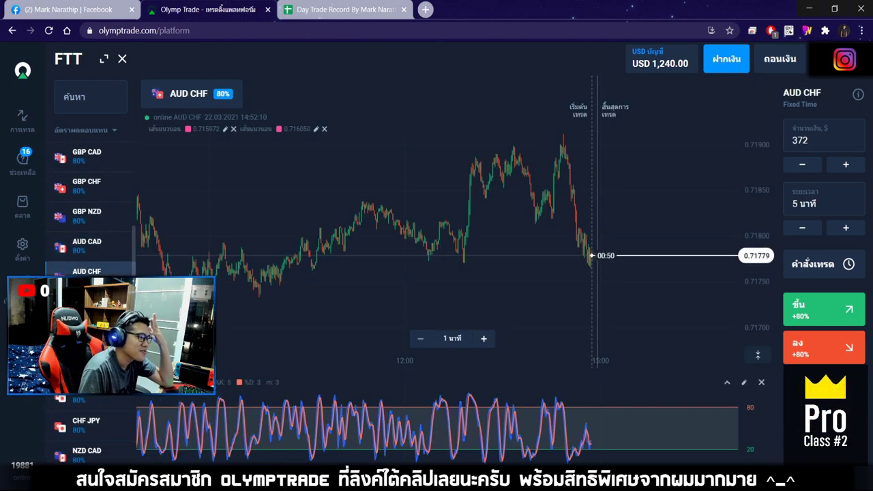
{"action": "left_click", "coordinate": [95, 306]}
{"action": "left_click", "coordinate": [96, 336]}
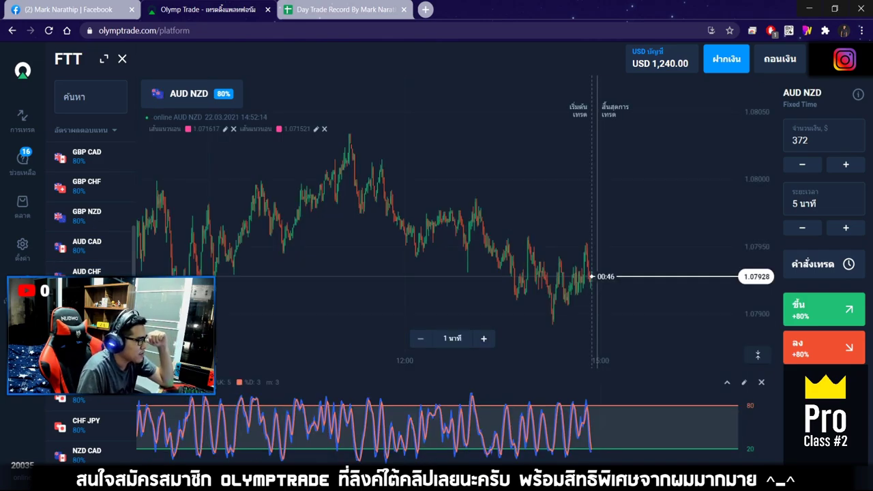
Open the CAD CHF chart and examine its recent drop and earlier price history at different zoom levels.
{"action": "left_click", "coordinate": [87, 361]}
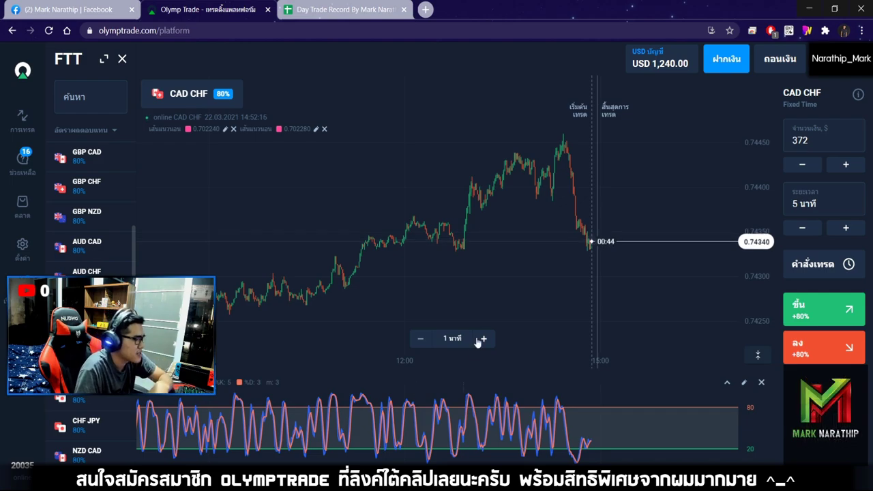
{"action": "left_click", "coordinate": [482, 339]}
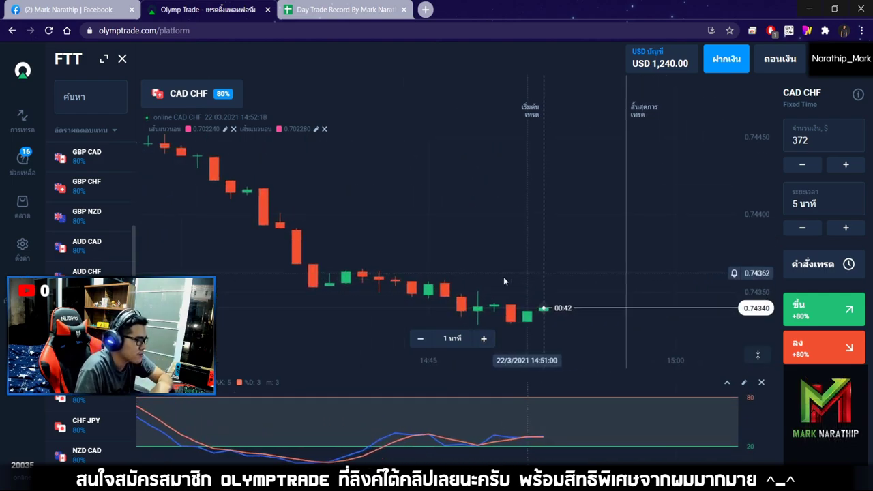
{"action": "left_click", "coordinate": [417, 345]}
{"action": "left_click", "coordinate": [416, 345]}
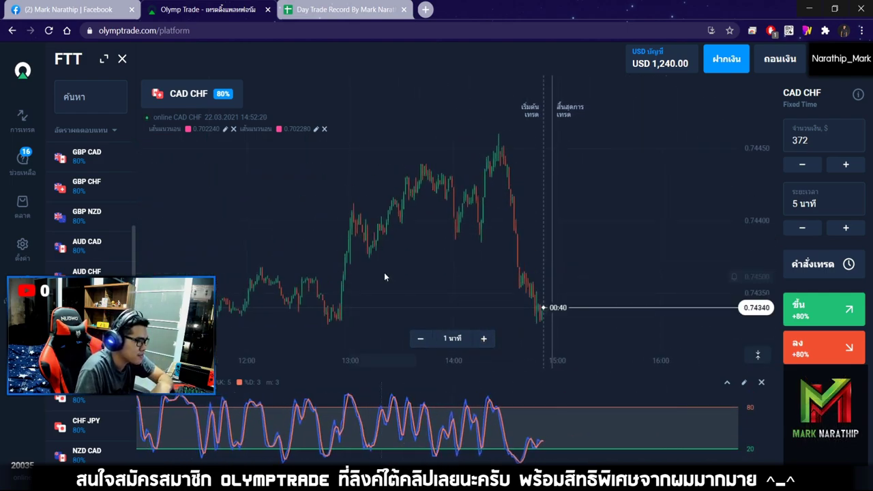
{"action": "left_click_drag", "start_coordinate": [384, 272], "coordinate": [477, 253]}
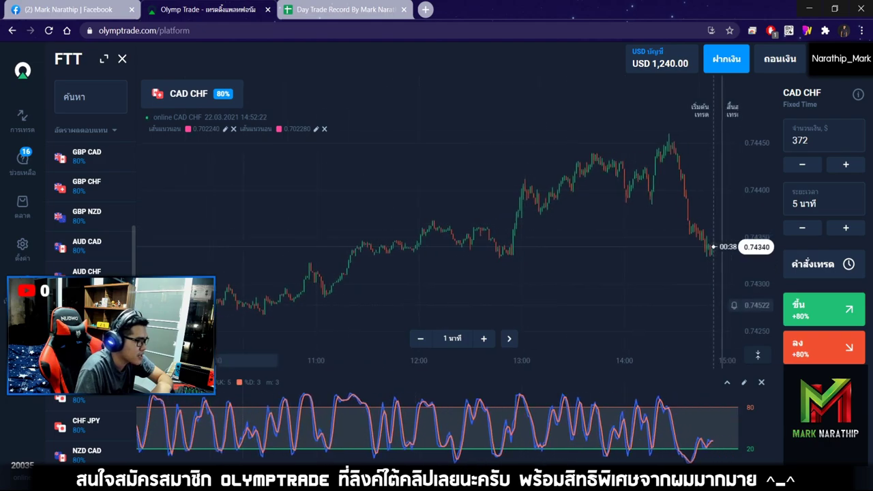
Place horizontal lines at 0.743340 and 0.743310 on the CAD CHF chart, marking the body level and wick low just before 11:35.
{"action": "left_click", "coordinate": [154, 310]}
{"action": "scroll", "coordinate": [89, 191], "scroll_direction": "down", "scroll_amount": 5}
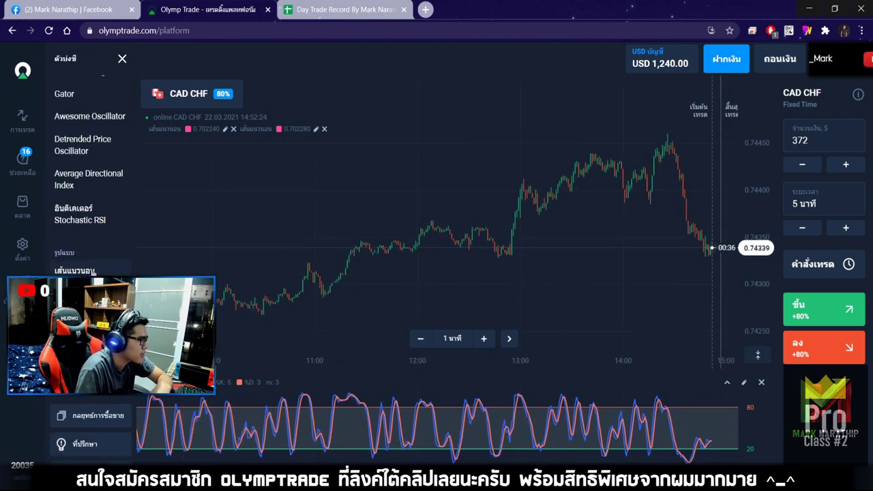
{"action": "scroll", "coordinate": [386, 274], "scroll_direction": "up", "scroll_amount": 10}
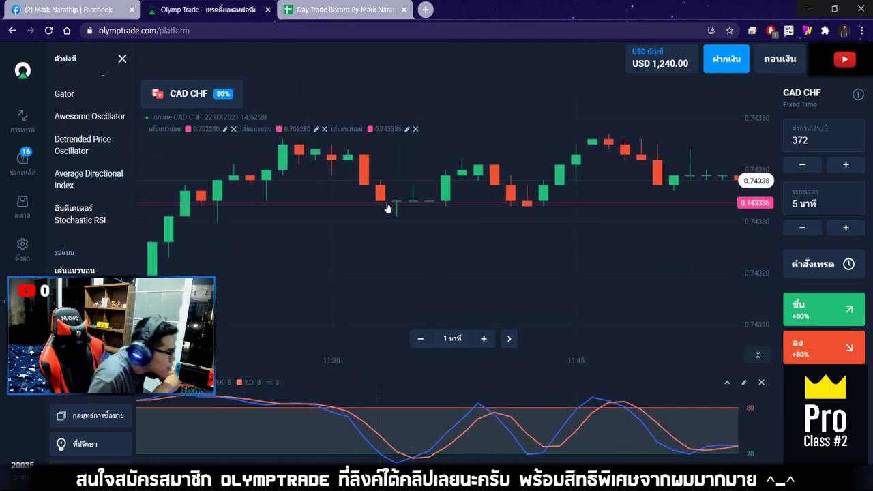
{"action": "scroll", "coordinate": [422, 254], "scroll_direction": "up", "scroll_amount": 5}
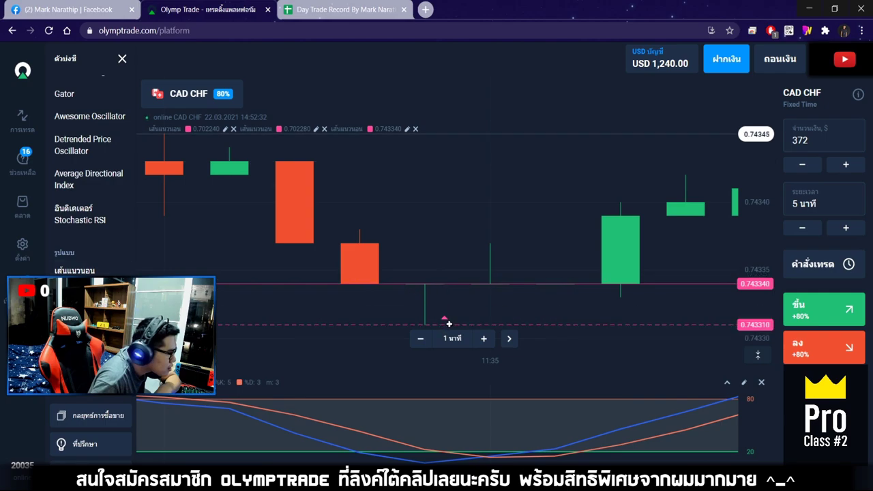
{"action": "left_click", "coordinate": [449, 323]}
Open an upward 5-minute trade of $372 on CAD CHF above the marked lines, just before the 14:52 candle closes.
{"action": "left_click", "coordinate": [508, 339]}
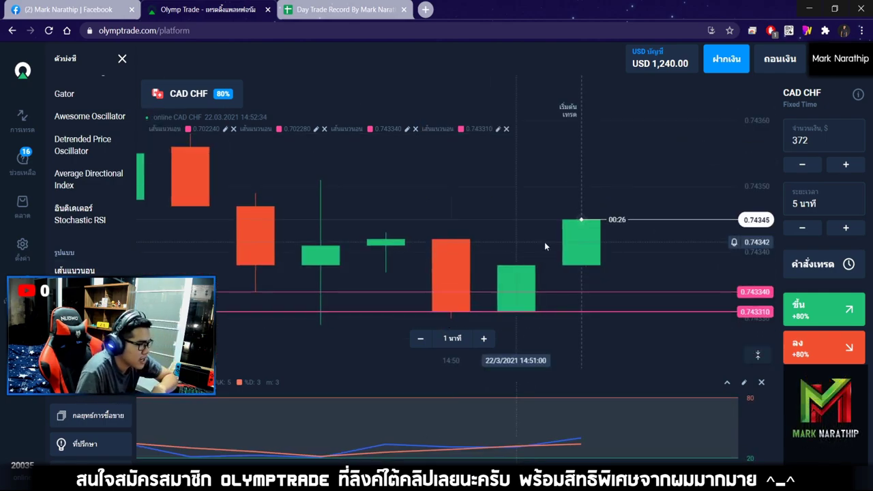
{"action": "scroll", "coordinate": [544, 246], "scroll_direction": "down", "scroll_amount": 5}
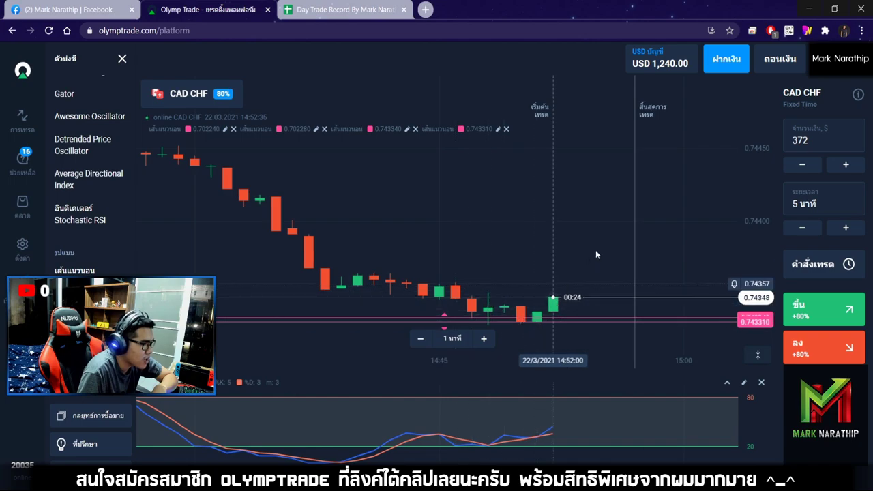
{"action": "left_click_drag", "start_coordinate": [626, 206], "coordinate": [588, 203]}
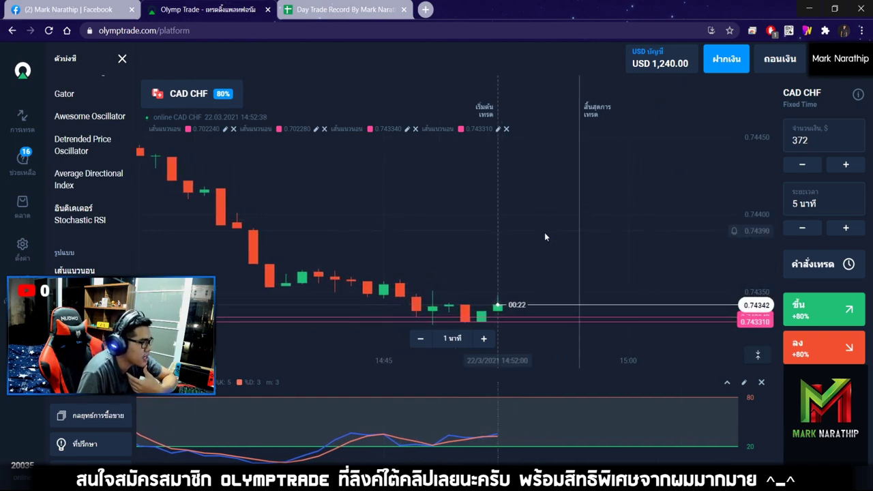
{"action": "scroll", "coordinate": [512, 252], "scroll_direction": "up", "scroll_amount": 3}
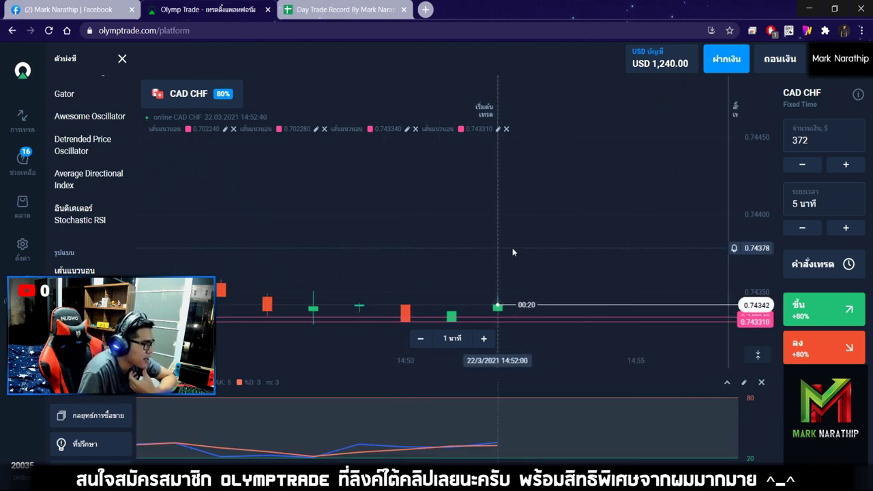
{"action": "scroll", "coordinate": [512, 250], "scroll_direction": "up", "scroll_amount": 2}
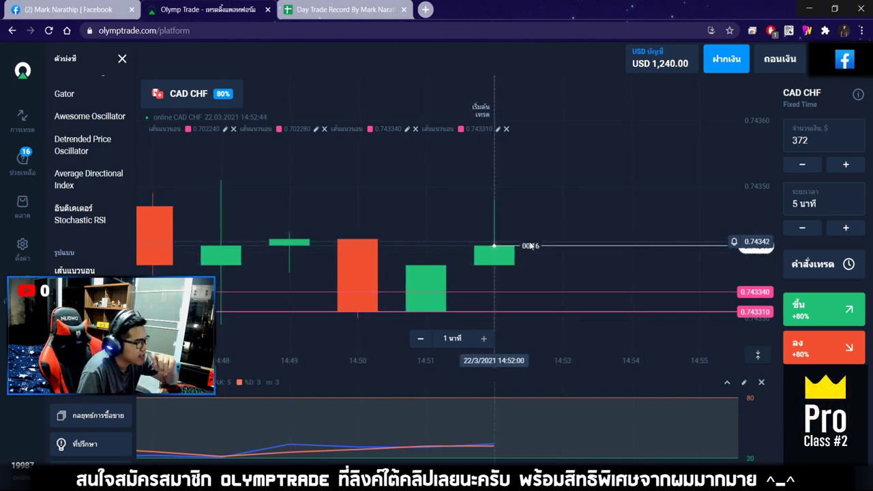
{"action": "left_click_drag", "start_coordinate": [531, 246], "coordinate": [579, 239]}
{"action": "scroll", "coordinate": [577, 239], "scroll_direction": "down", "scroll_amount": 3}
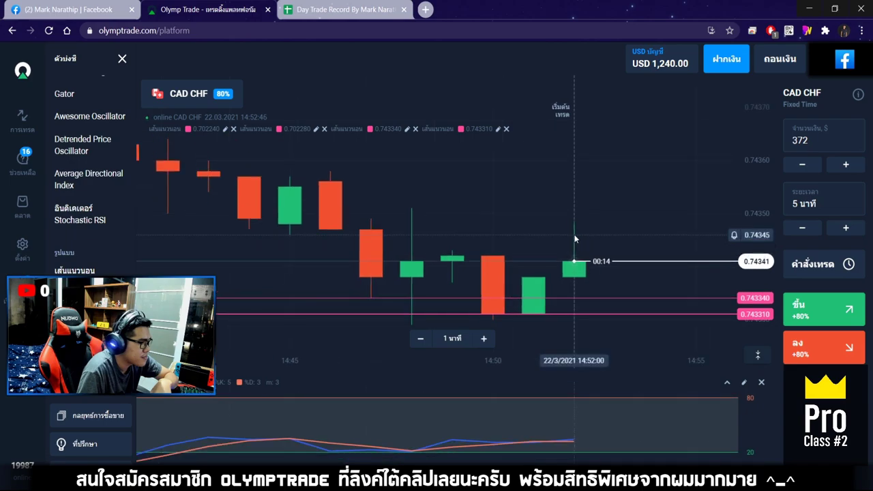
{"action": "scroll", "coordinate": [526, 272], "scroll_direction": "up", "scroll_amount": 2}
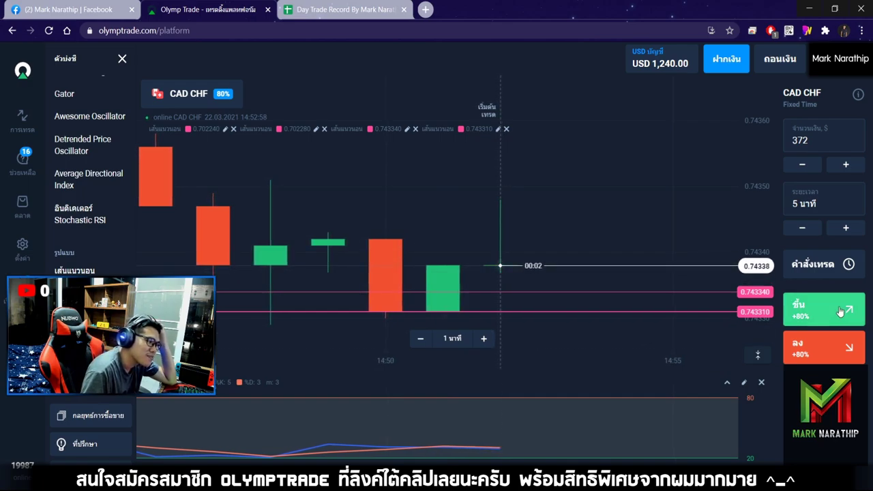
{"action": "left_click", "coordinate": [841, 311]}
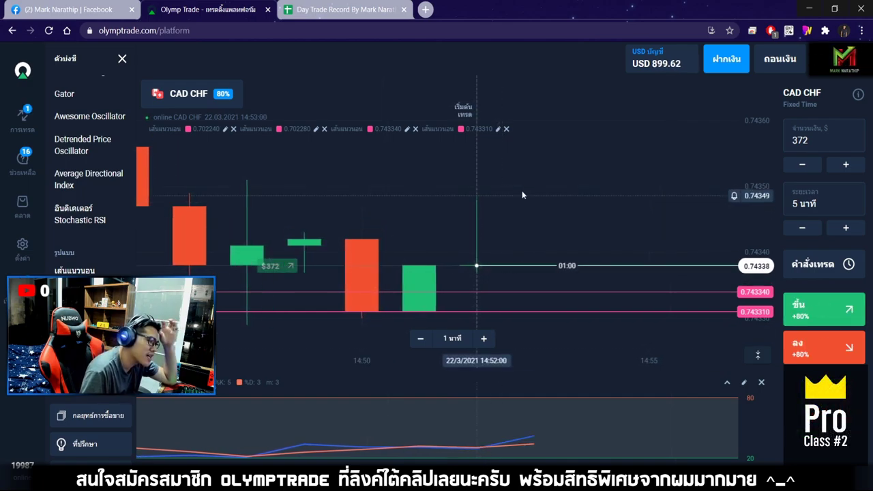
{"action": "scroll", "coordinate": [574, 206], "scroll_direction": "down", "scroll_amount": 5}
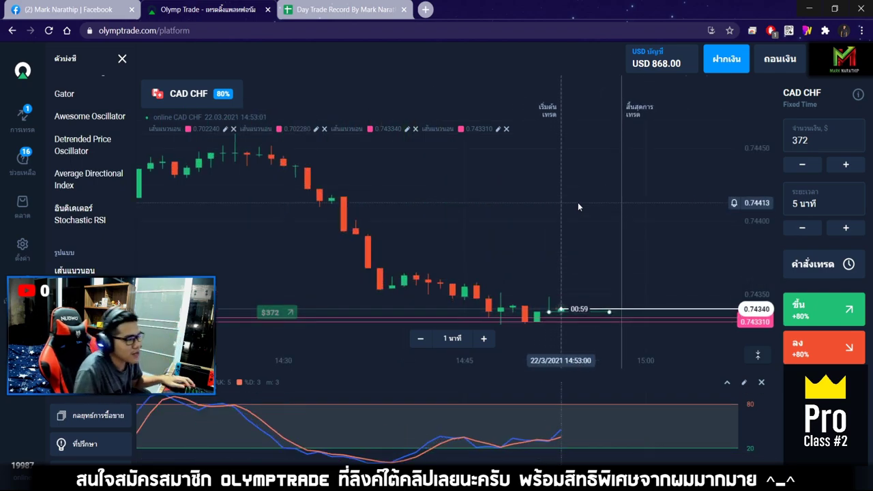
Examine how earlier CAD CHF prices from about 11:30 to 13:00 reacted at the marked 0.743340 and 0.743310 support lines.
{"action": "scroll", "coordinate": [578, 203], "scroll_direction": "down", "scroll_amount": 6}
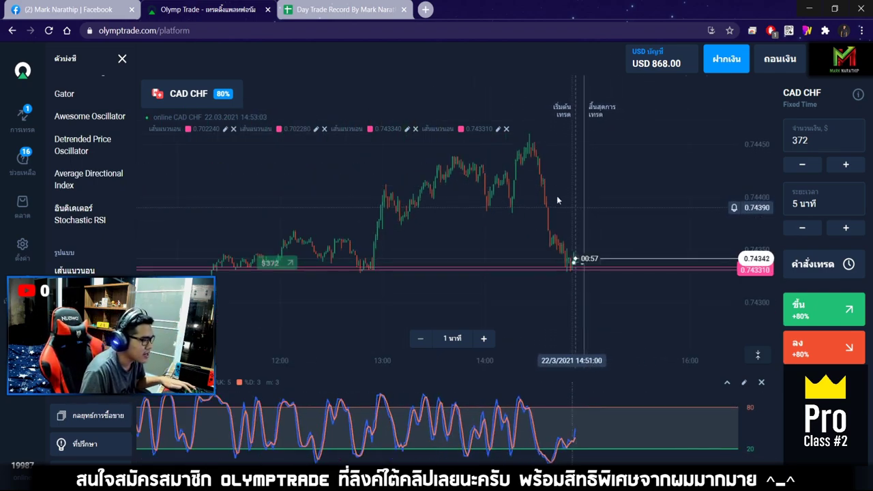
{"action": "left_click_drag", "start_coordinate": [536, 191], "coordinate": [582, 179]}
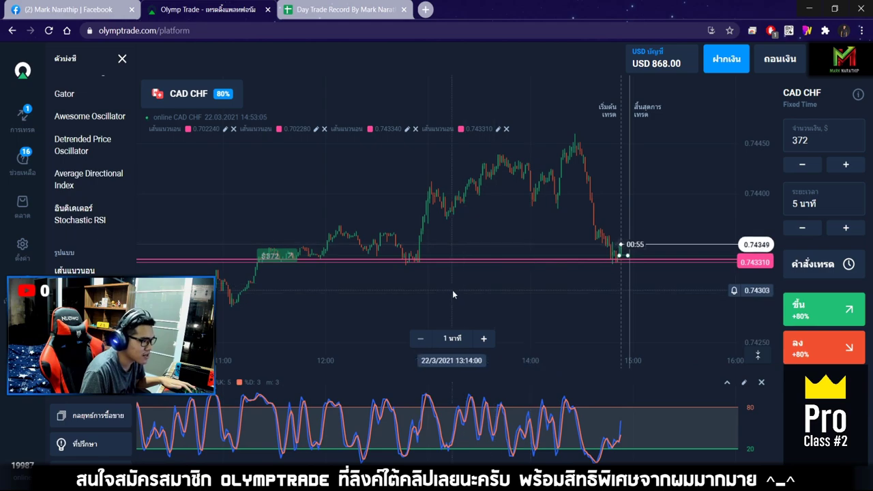
{"action": "mouse_move", "coordinate": [452, 294]}
{"action": "left_mouse_down"}
{"action": "mouse_move", "coordinate": [486, 286]}
{"action": "mouse_move", "coordinate": [571, 307]}
{"action": "mouse_move", "coordinate": [466, 286]}
{"action": "left_mouse_up"}
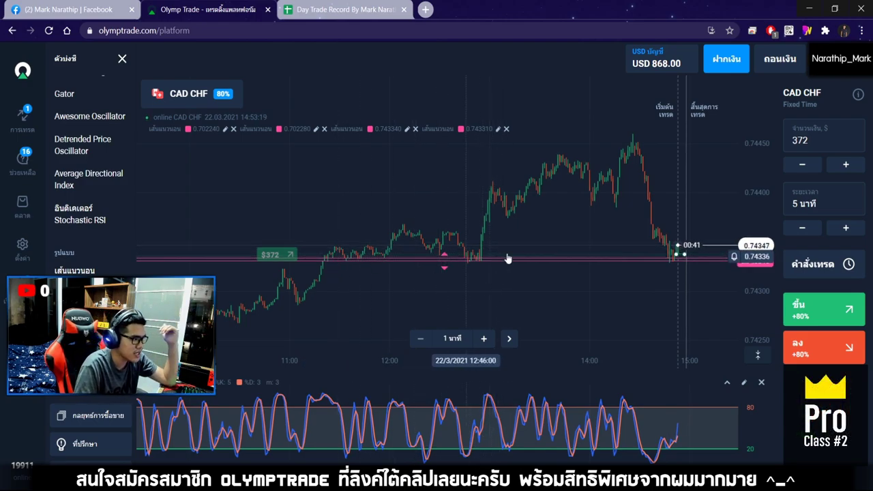
{"action": "scroll", "coordinate": [316, 293], "scroll_direction": "up", "scroll_amount": 5}
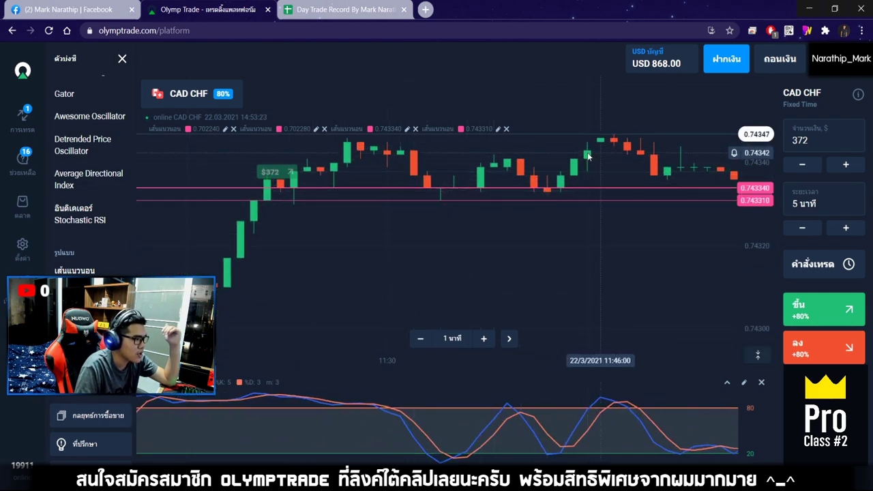
{"action": "left_click_drag", "start_coordinate": [501, 177], "coordinate": [440, 197]}
{"action": "left_click_drag", "start_coordinate": [489, 184], "coordinate": [470, 184]}
{"action": "scroll", "coordinate": [471, 183], "scroll_direction": "down", "scroll_amount": 2}
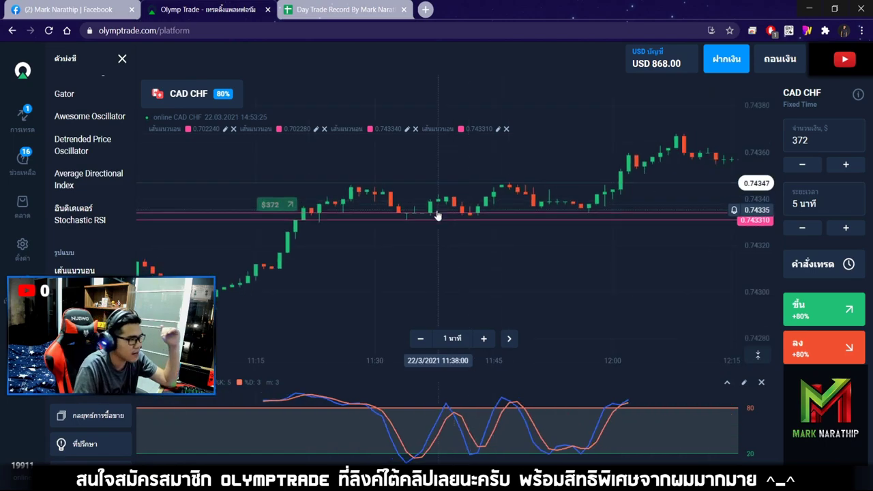
{"action": "left_click_drag", "start_coordinate": [698, 174], "coordinate": [577, 221]}
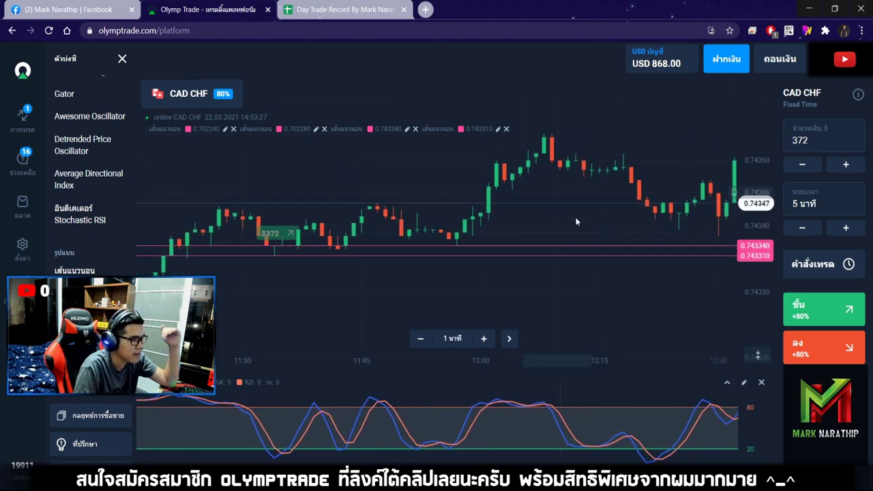
{"action": "scroll", "coordinate": [523, 199], "scroll_direction": "down", "scroll_amount": 2}
{"action": "left_click_drag", "start_coordinate": [560, 170], "coordinate": [470, 187]}
{"action": "scroll", "coordinate": [470, 187], "scroll_direction": "down", "scroll_amount": 2}
{"action": "left_click_drag", "start_coordinate": [564, 220], "coordinate": [516, 208]}
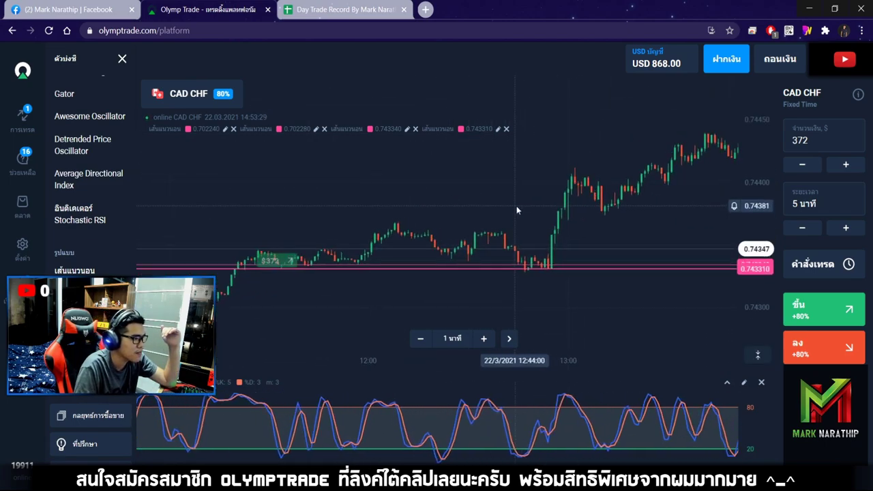
{"action": "scroll", "coordinate": [559, 248], "scroll_direction": "up", "scroll_amount": 3}
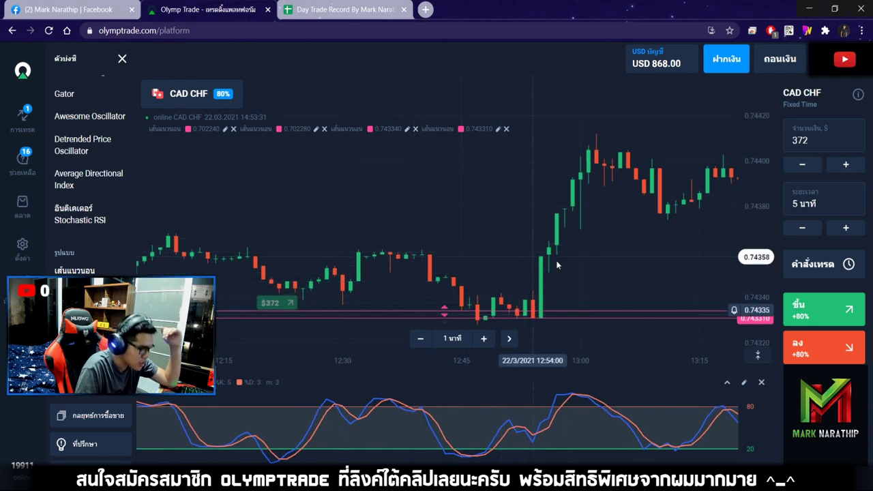
{"action": "scroll", "coordinate": [586, 214], "scroll_direction": "down", "scroll_amount": 8}
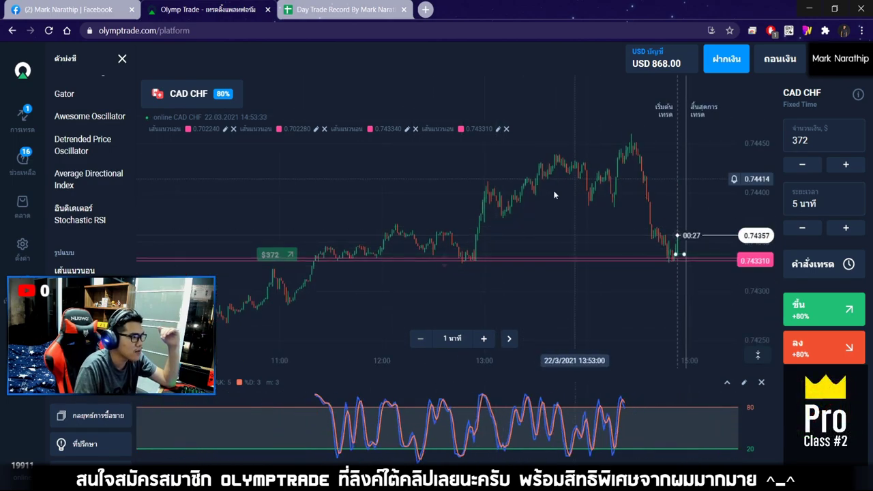
Examine the latest one-minute CAD CHF candles around the open $372 trade and the marked support lines.
{"action": "scroll", "coordinate": [589, 266], "scroll_direction": "up", "scroll_amount": 8}
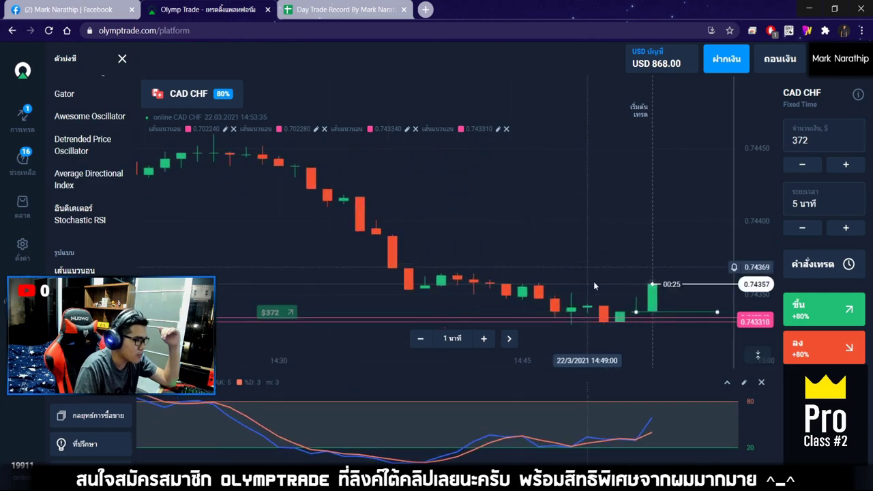
{"action": "scroll", "coordinate": [580, 243], "scroll_direction": "up", "scroll_amount": 3}
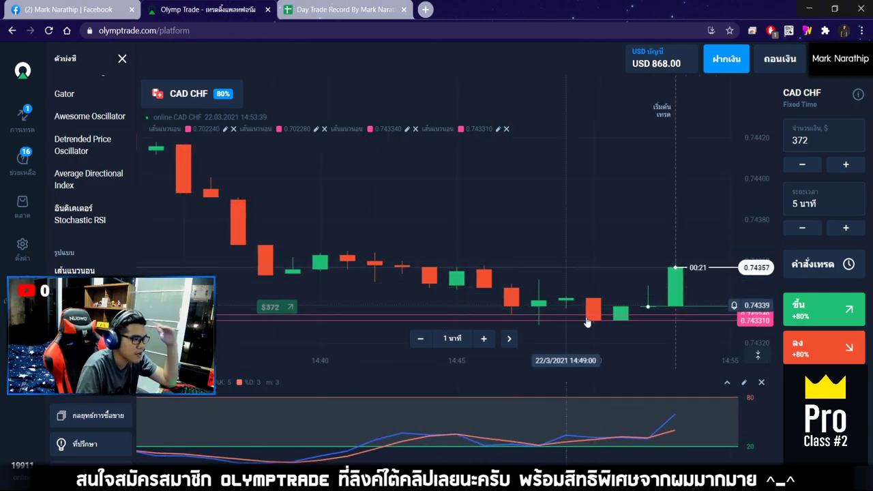
{"action": "left_click_drag", "start_coordinate": [556, 270], "coordinate": [490, 286]}
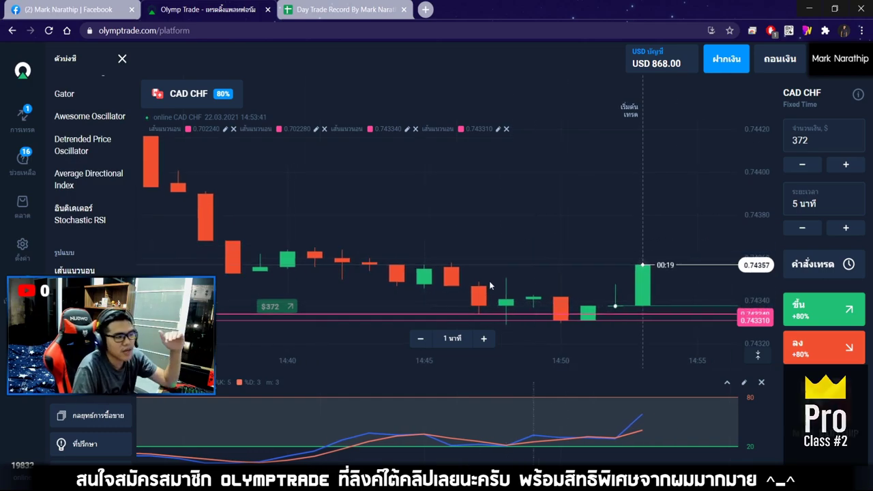
{"action": "left_click_drag", "start_coordinate": [565, 277], "coordinate": [482, 207]}
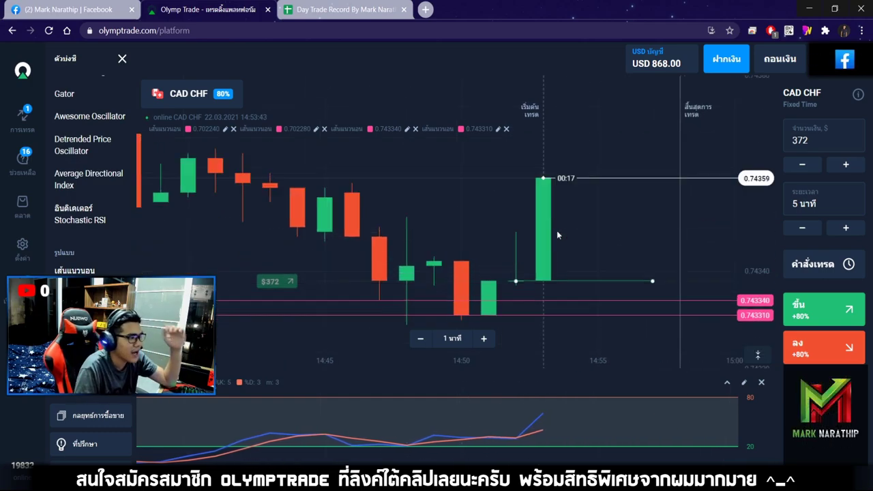
{"action": "scroll", "coordinate": [557, 231], "scroll_direction": "down", "scroll_amount": 2}
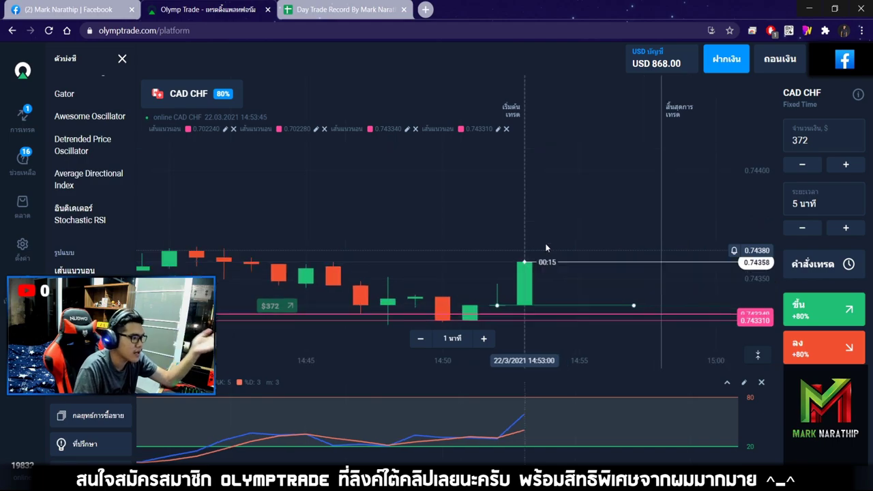
{"action": "scroll", "coordinate": [548, 229], "scroll_direction": "up", "scroll_amount": 3}
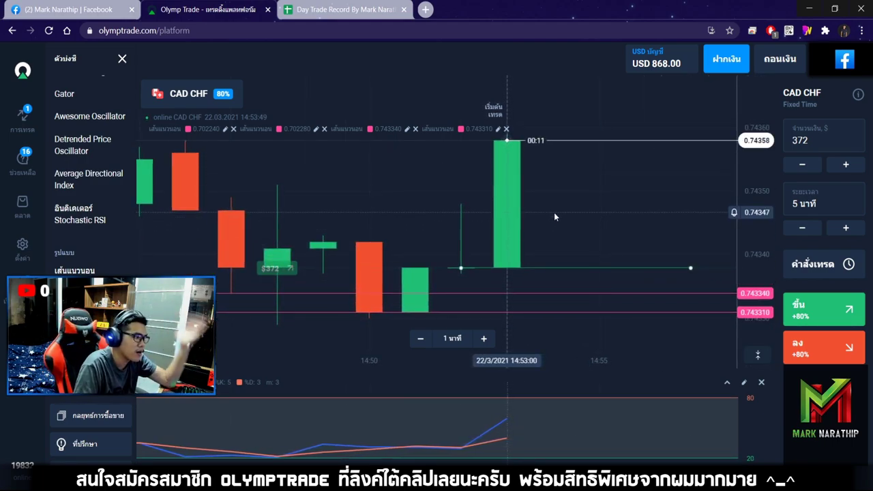
{"action": "left_click_drag", "start_coordinate": [524, 206], "coordinate": [602, 220]}
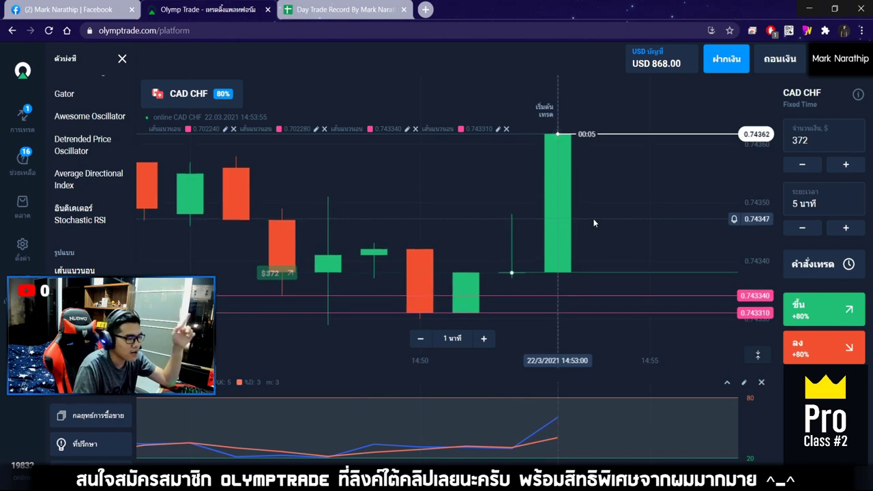
{"action": "scroll", "coordinate": [603, 260], "scroll_direction": "down", "scroll_amount": 2}
{"action": "scroll", "coordinate": [603, 262], "scroll_direction": "down", "scroll_amount": 1}
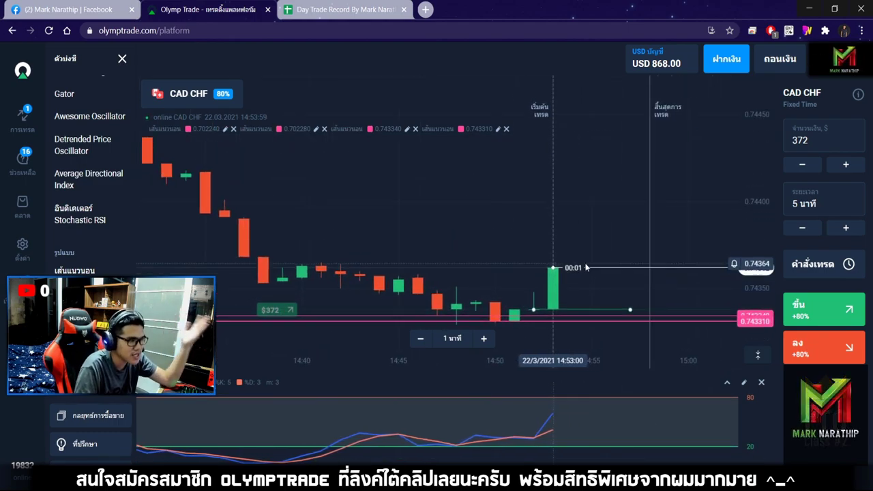
{"action": "scroll", "coordinate": [547, 313], "scroll_direction": "up", "scroll_amount": 4}
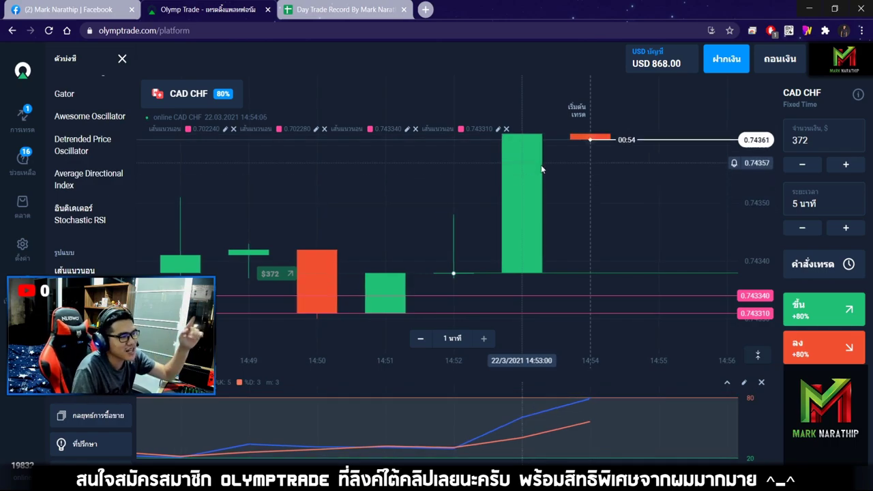
{"action": "scroll", "coordinate": [564, 188], "scroll_direction": "down", "scroll_amount": 3}
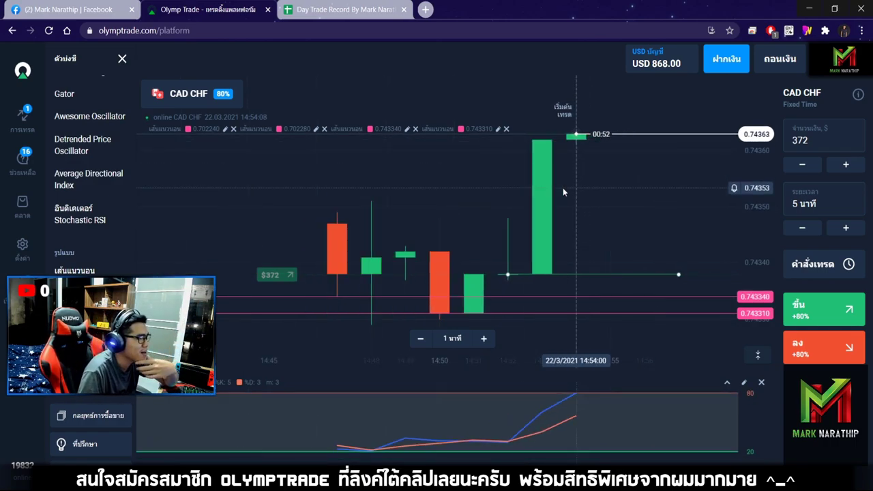
Show the CAD CHF price history from about 11:00 to 15:00 and open the screen annotation tools over it.
{"action": "scroll", "coordinate": [563, 188], "scroll_direction": "down", "scroll_amount": 10}
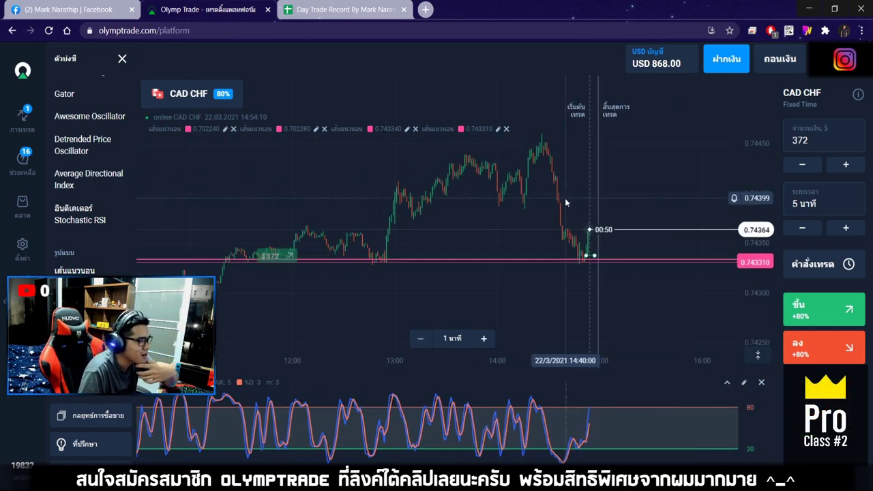
{"action": "left_click_drag", "start_coordinate": [565, 203], "coordinate": [631, 176]}
{"action": "key", "text": "ctrl+shift+d"}
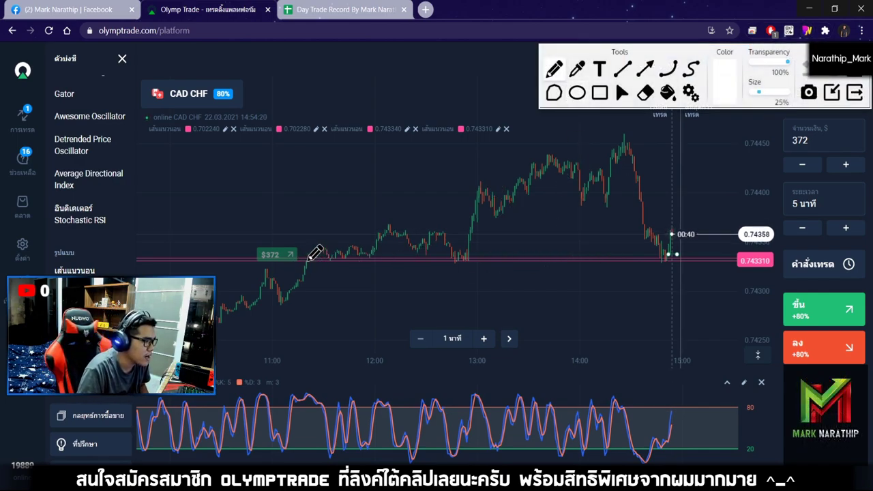
{"action": "left_click_drag", "start_coordinate": [487, 261], "coordinate": [693, 267]}
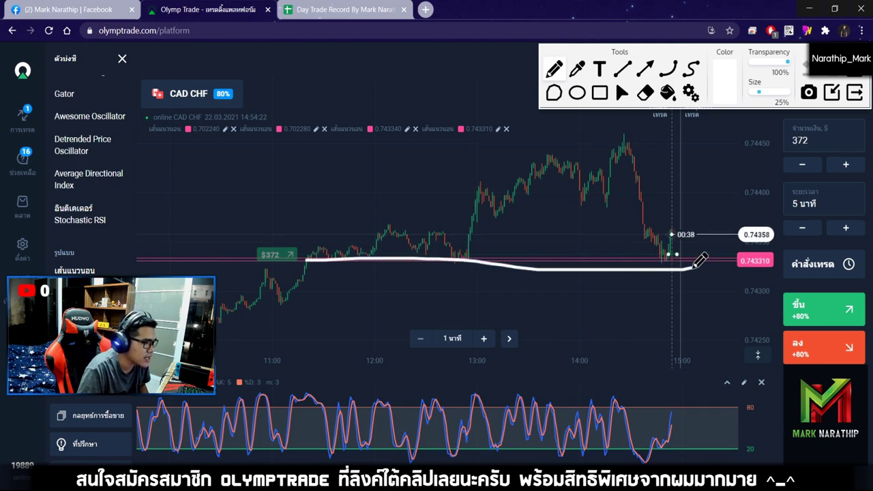
{"action": "left_click", "coordinate": [811, 75]}
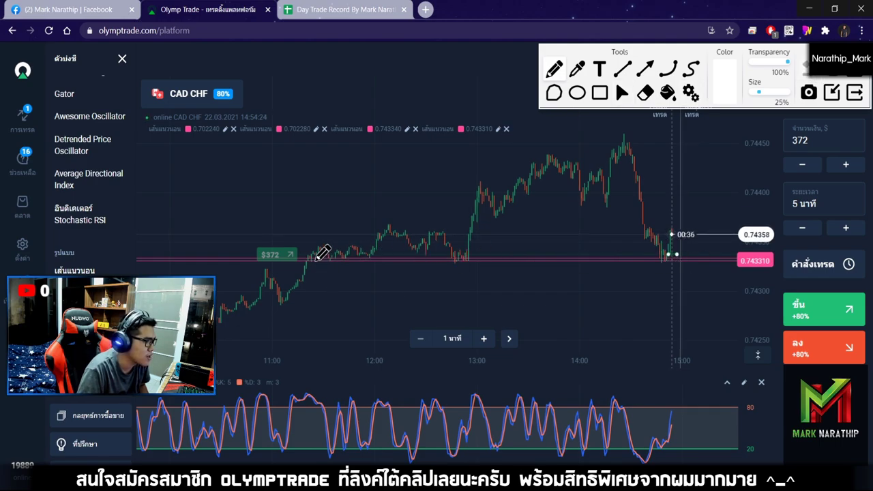
{"action": "left_click_drag", "start_coordinate": [440, 259], "coordinate": [707, 248]}
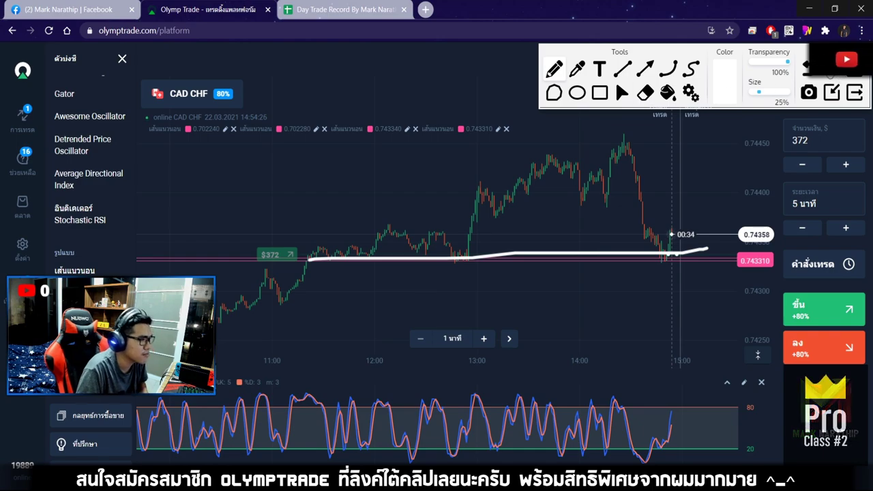
{"action": "left_click", "coordinate": [806, 67]}
Draw a freehand white line along the support level from about 11:20 to 15:00 and write "1." below it.
{"action": "left_click_drag", "start_coordinate": [312, 251], "coordinate": [421, 251]}
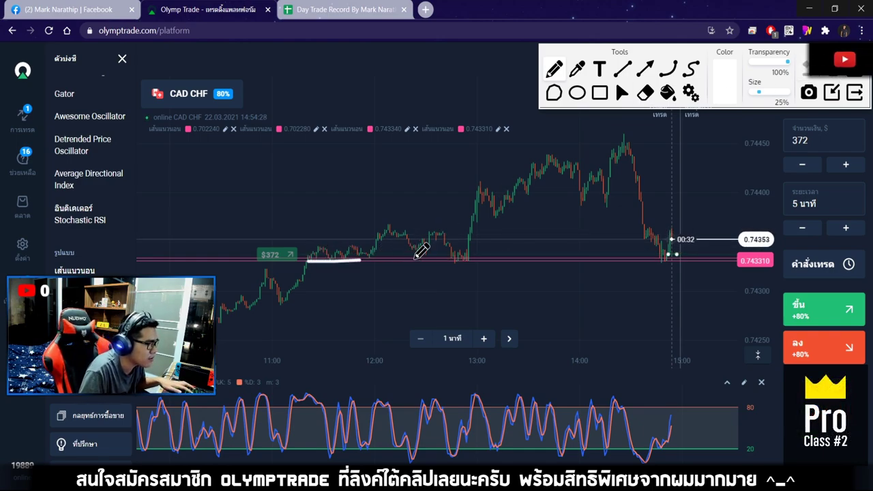
{"action": "left_click_drag", "start_coordinate": [581, 249], "coordinate": [678, 249]}
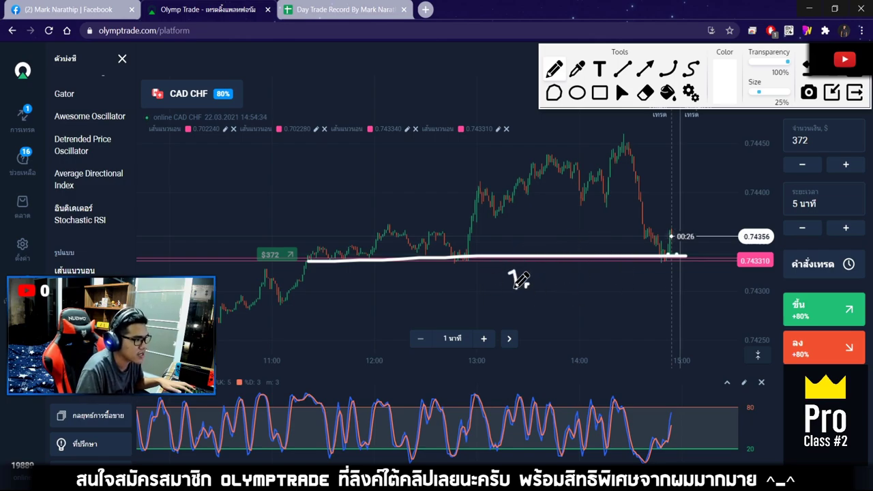
{"action": "left_click_drag", "start_coordinate": [510, 275], "coordinate": [516, 289]}
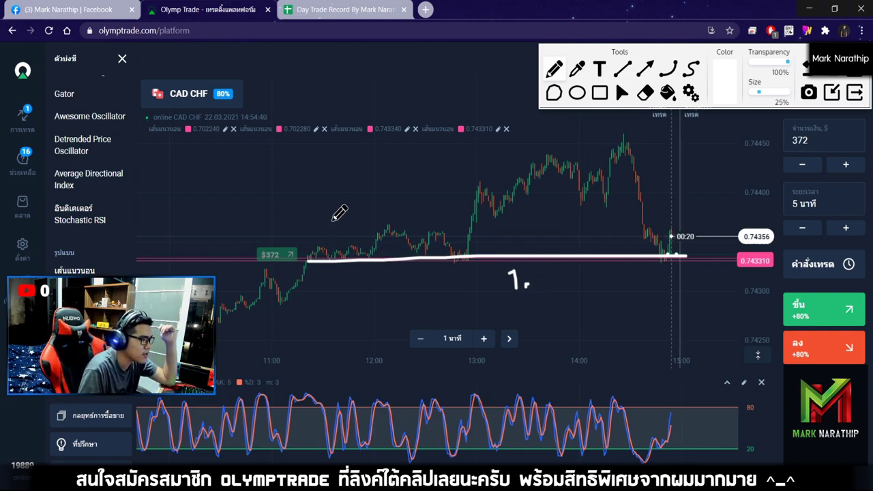
Mark three price touches above the support line with circled numbers 1, 2 and 3, and undo those marks.
{"action": "mouse_move", "coordinate": [335, 240]}
{"action": "left_mouse_down"}
{"action": "mouse_move", "coordinate": [346, 227]}
{"action": "mouse_move", "coordinate": [341, 219]}
{"action": "left_mouse_up"}
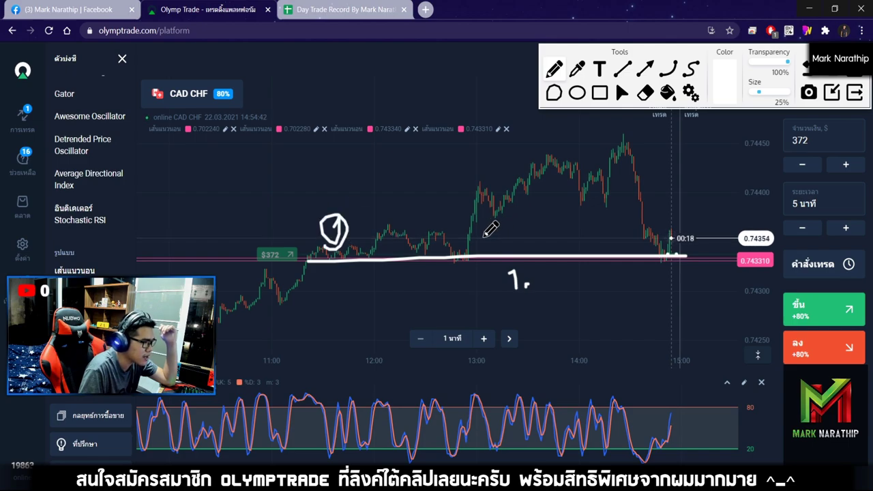
{"action": "mouse_move", "coordinate": [482, 239]}
{"action": "left_mouse_down"}
{"action": "mouse_move", "coordinate": [491, 241]}
{"action": "mouse_move", "coordinate": [476, 249]}
{"action": "left_mouse_up"}
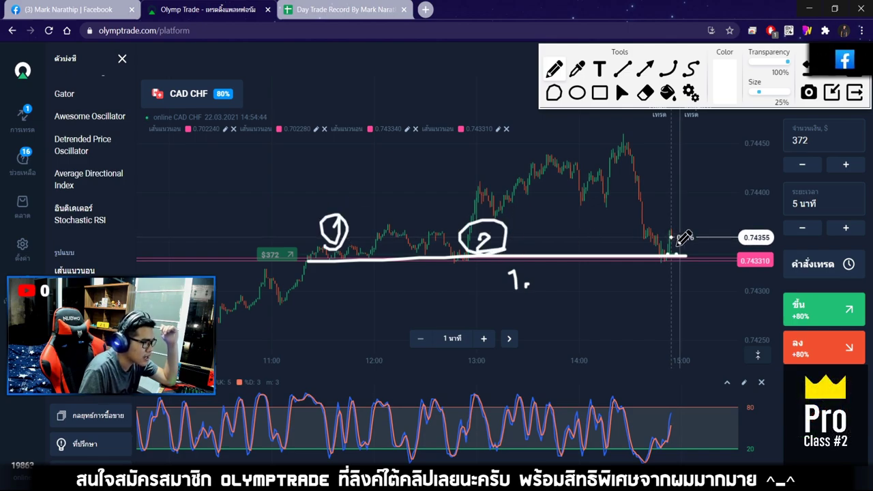
{"action": "left_click_drag", "start_coordinate": [686, 218], "coordinate": [695, 228]}
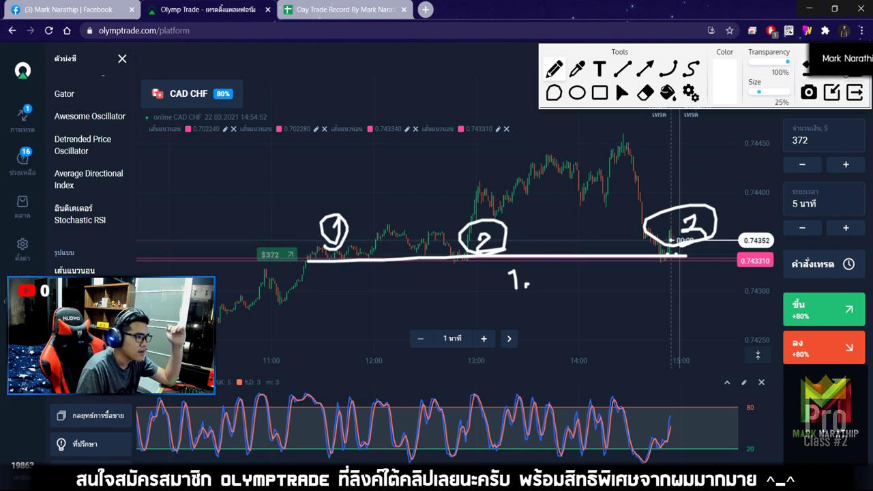
{"action": "key", "text": "ctrl+z"}
{"action": "key", "text": "ctrl+z"}
{"action": "key", "text": "ctrl+z"}
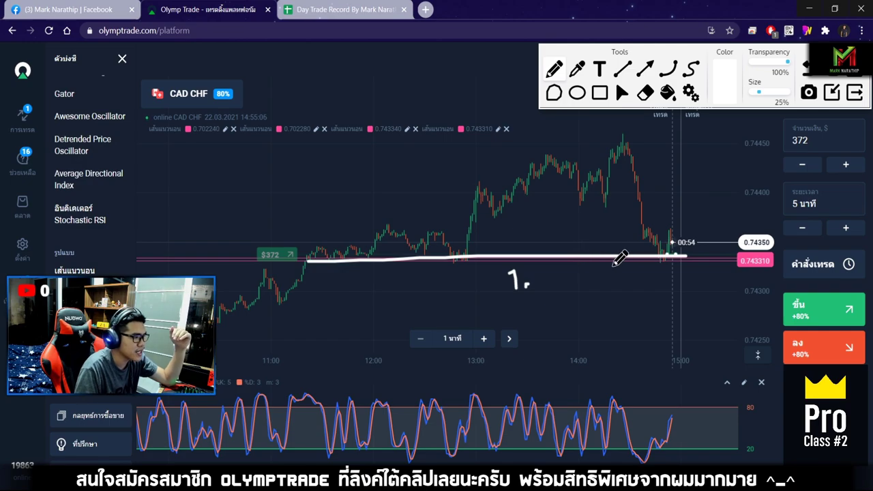
Draw four upward arrows below the support line, two near 12:00 to 12:40 and two near 14:00 to 14:40.
{"action": "left_click_drag", "start_coordinate": [643, 332], "coordinate": [638, 292]}
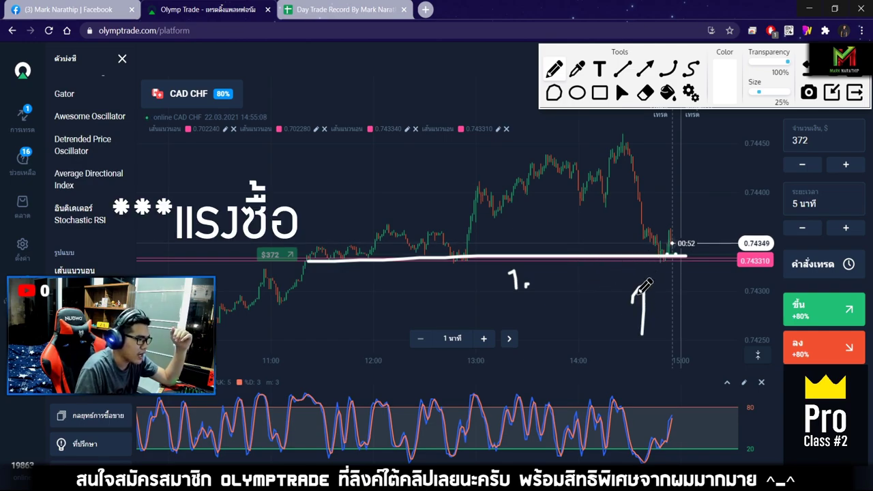
{"action": "mouse_move", "coordinate": [387, 316]}
{"action": "left_mouse_down"}
{"action": "mouse_move", "coordinate": [392, 297]}
{"action": "mouse_move", "coordinate": [375, 279]}
{"action": "left_mouse_up"}
{"action": "left_click_drag", "start_coordinate": [440, 312], "coordinate": [434, 273]}
{"action": "left_click_drag", "start_coordinate": [576, 280], "coordinate": [606, 294]}
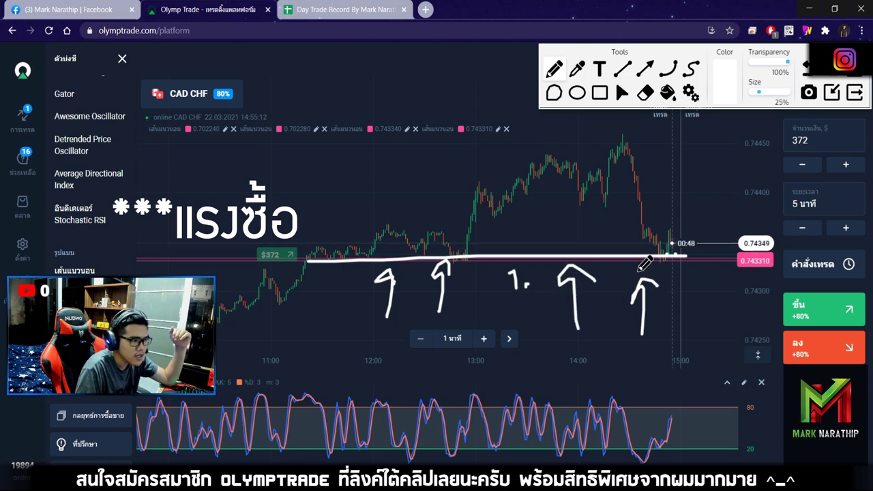
Draw a rising trend arrow to the 14:30 peak, and circle the latest bounce with an upward arrow from it.
{"action": "mouse_move", "coordinate": [333, 245]}
{"action": "left_mouse_down"}
{"action": "mouse_move", "coordinate": [634, 157]}
{"action": "mouse_move", "coordinate": [620, 178]}
{"action": "left_mouse_up"}
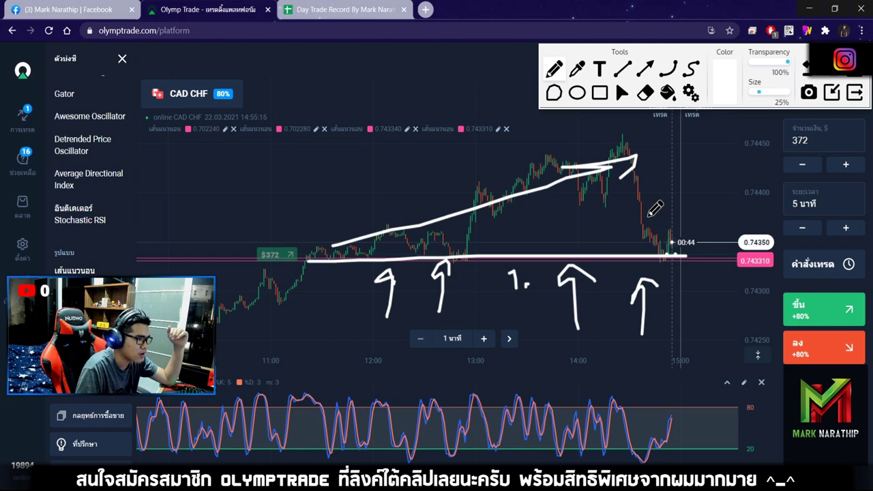
{"action": "left_click_drag", "start_coordinate": [646, 217], "coordinate": [673, 260]}
{"action": "left_click_drag", "start_coordinate": [682, 207], "coordinate": [705, 183]}
{"action": "left_click_drag", "start_coordinate": [683, 186], "coordinate": [706, 202]}
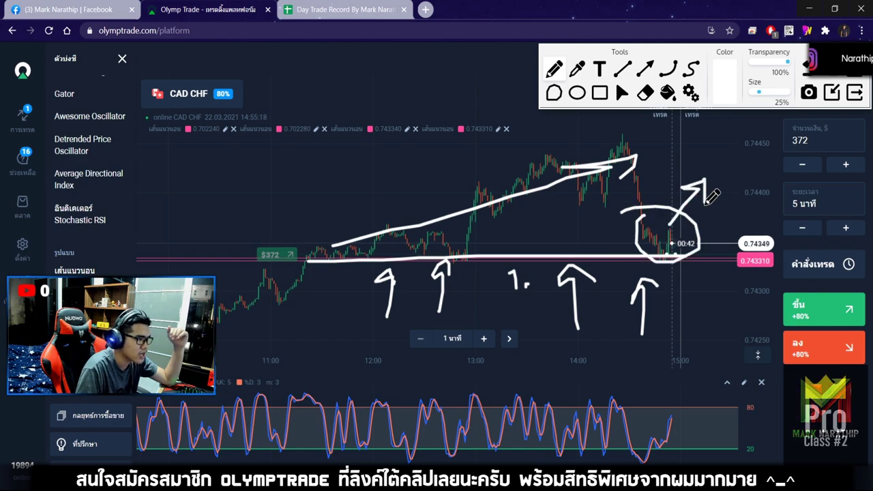
Undo the circle and arrows drawn around the latest bounce and the rising trend arrow, and close the annotation overlay.
{"action": "left_click", "coordinate": [809, 72]}
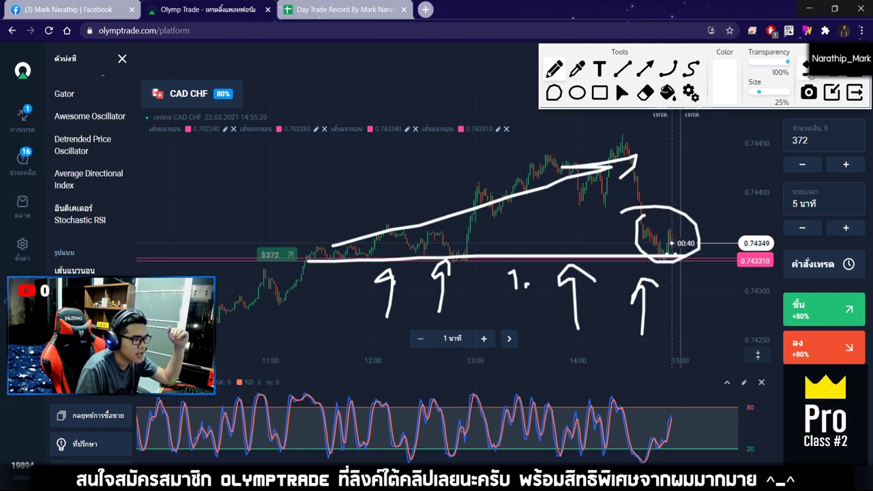
{"action": "left_click", "coordinate": [809, 71]}
{"action": "left_click", "coordinate": [808, 71]}
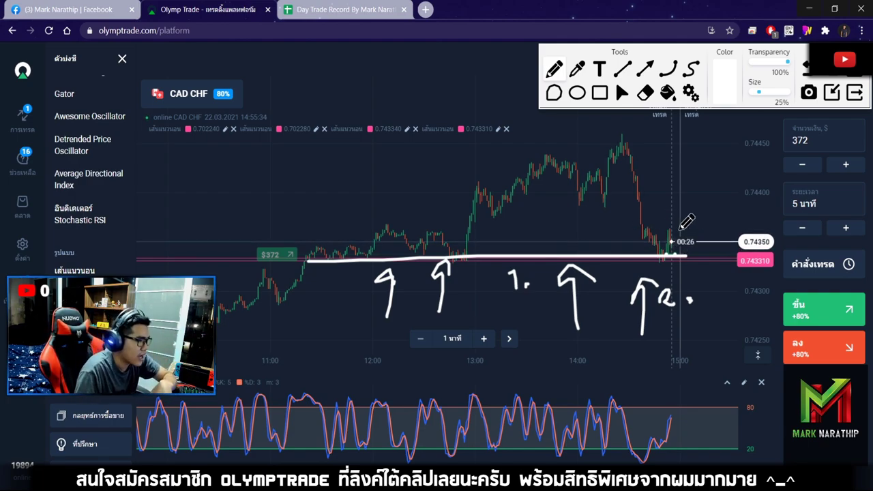
{"action": "left_click", "coordinate": [855, 94]}
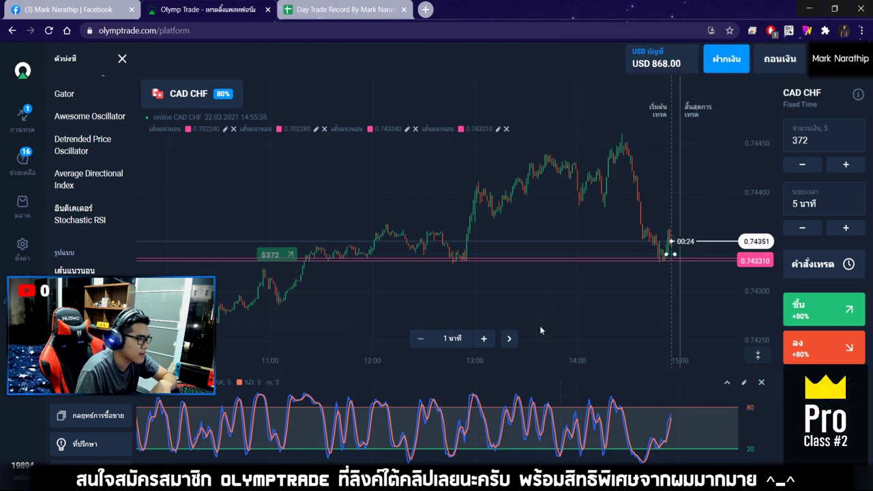
Examine the CAD CHF candles from 14:45 onward around the open $372 trade's entry level at close zoom.
{"action": "left_click", "coordinate": [484, 339]}
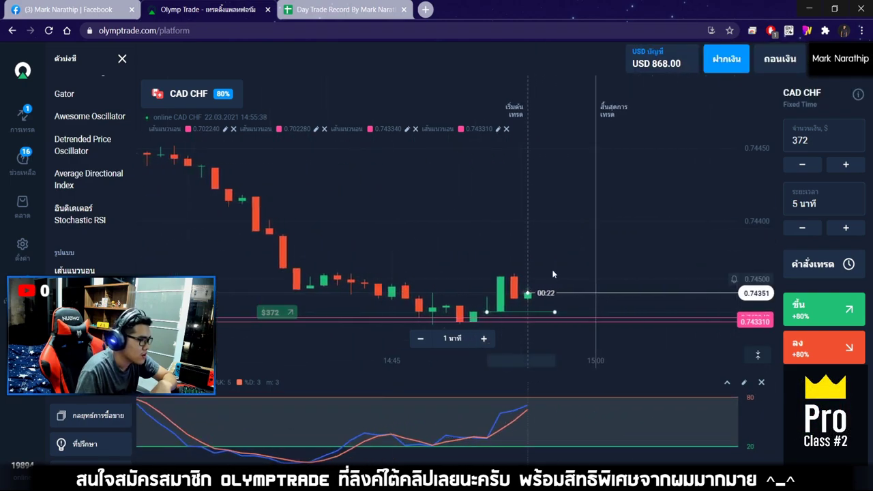
{"action": "left_click", "coordinate": [486, 340]}
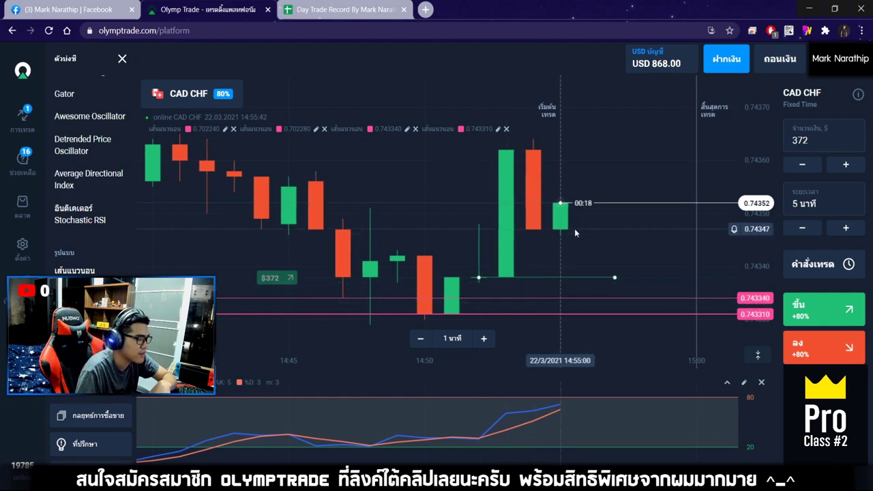
{"action": "left_click_drag", "start_coordinate": [574, 228], "coordinate": [529, 224]}
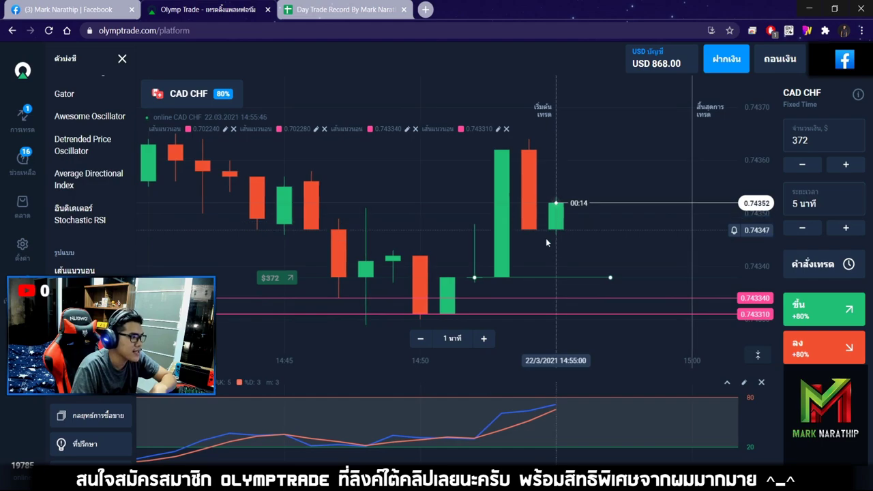
{"action": "left_click_drag", "start_coordinate": [596, 245], "coordinate": [606, 237]}
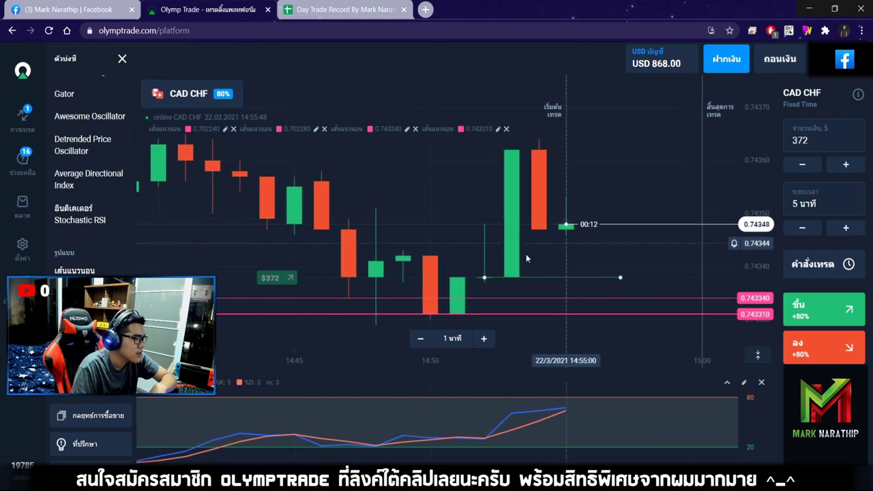
{"action": "left_click_drag", "start_coordinate": [535, 244], "coordinate": [558, 241]}
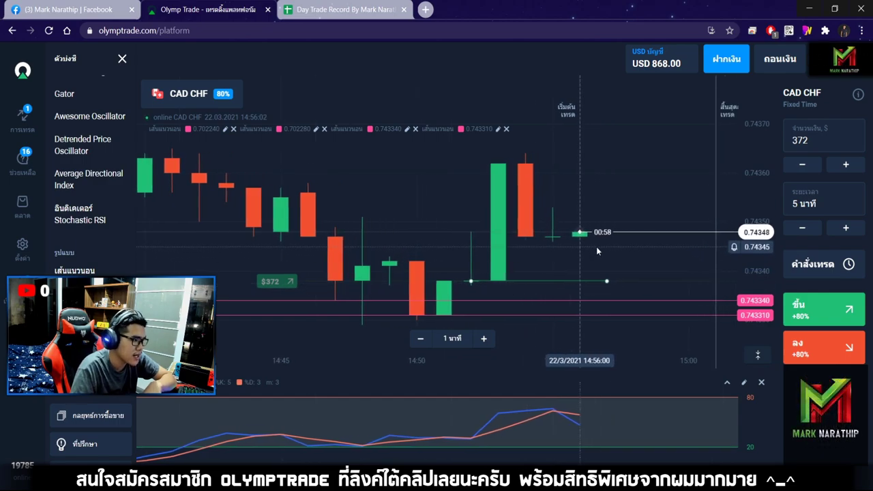
{"action": "left_click_drag", "start_coordinate": [610, 238], "coordinate": [626, 238]}
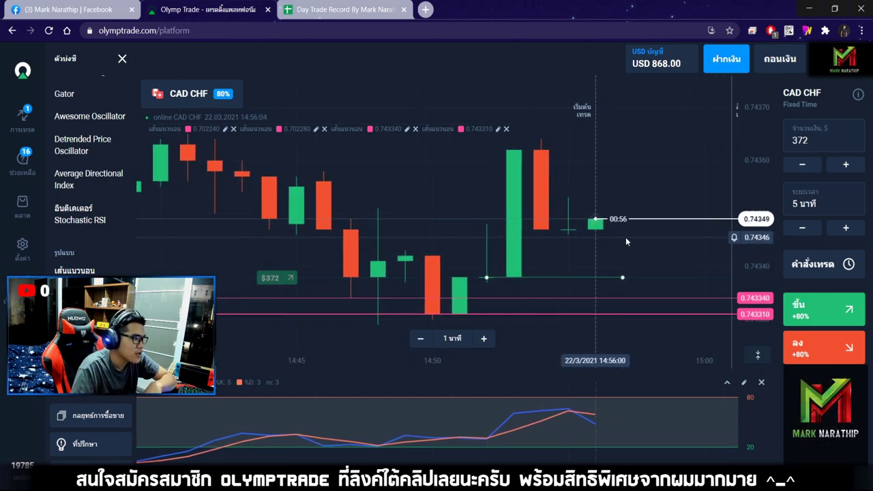
{"action": "left_click_drag", "start_coordinate": [593, 264], "coordinate": [611, 265]}
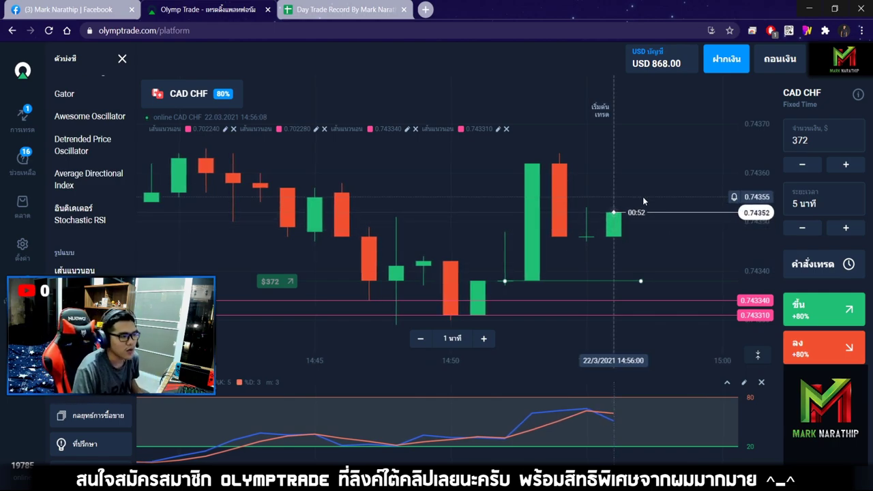
{"action": "left_click_drag", "start_coordinate": [642, 196], "coordinate": [630, 172]}
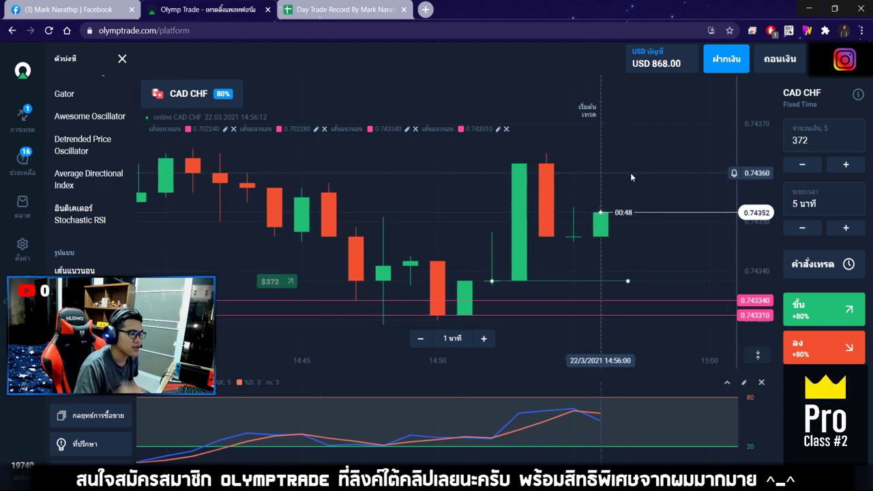
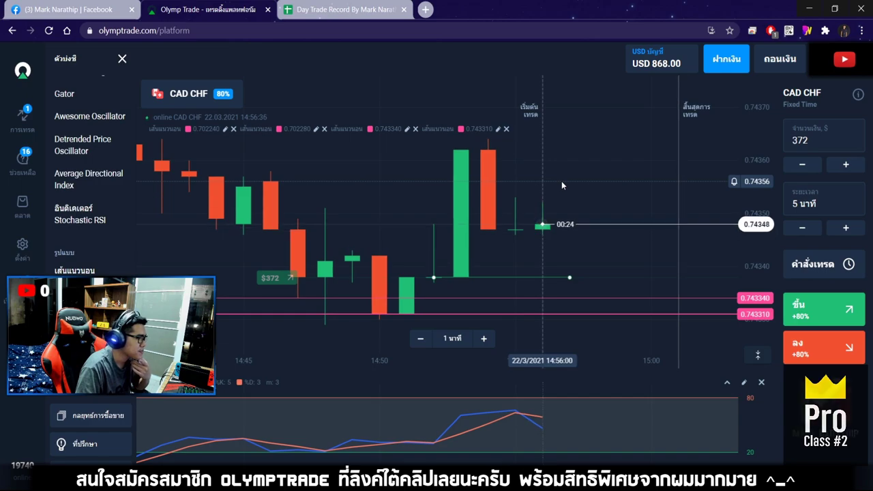
Monitor the CAD CHF one-minute candles against the $372 trade's entry line until the trade expires.
{"action": "scroll", "coordinate": [495, 243], "scroll_direction": "up", "scroll_amount": 2}
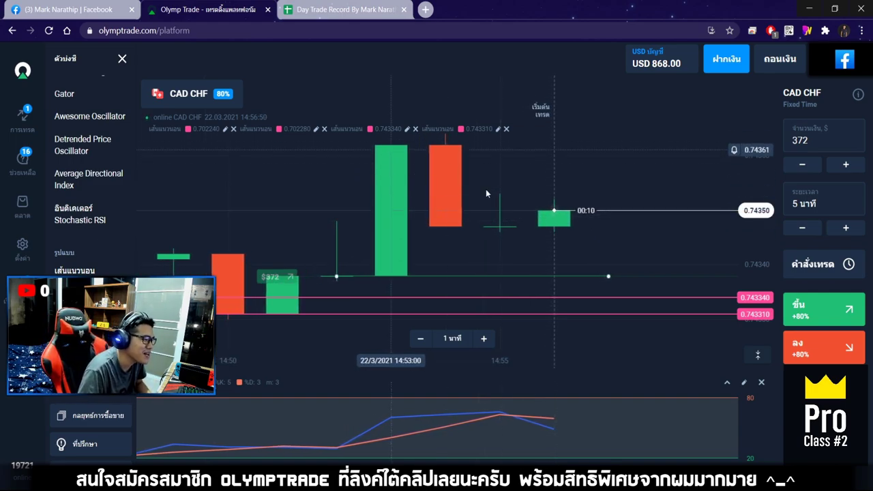
{"action": "left_click", "coordinate": [420, 337]}
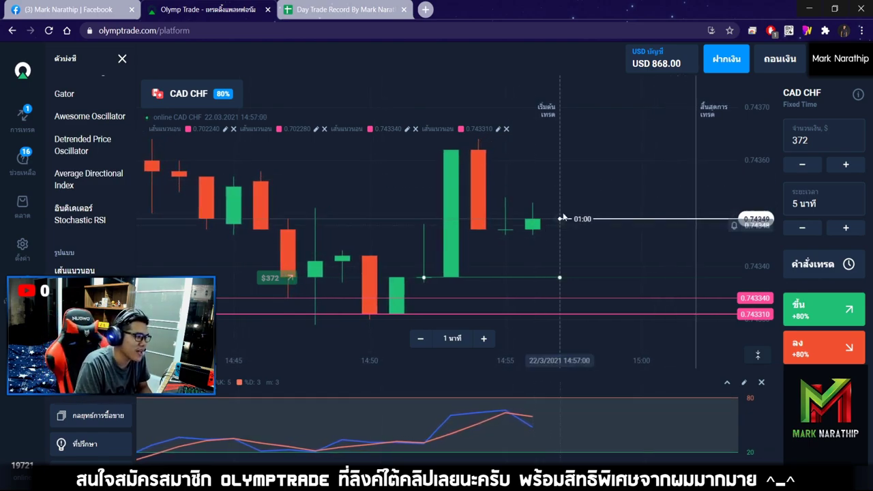
{"action": "scroll", "coordinate": [545, 245], "scroll_direction": "up", "scroll_amount": 3}
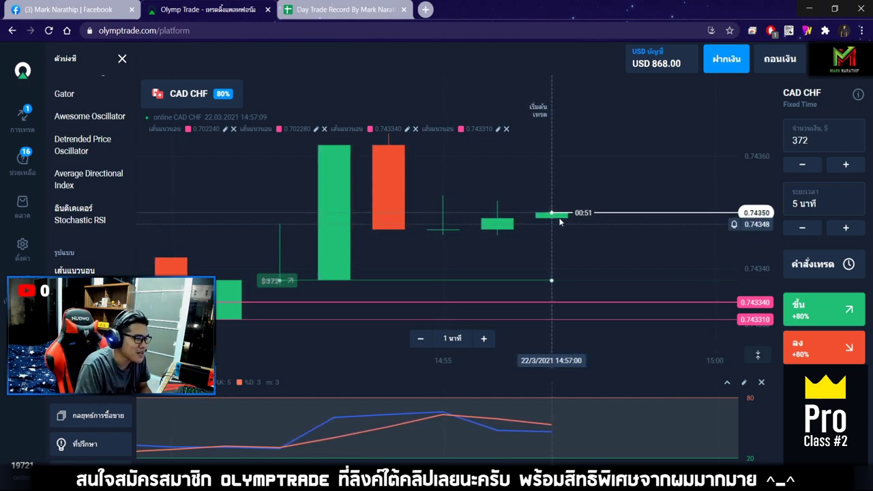
{"action": "left_click", "coordinate": [485, 338]}
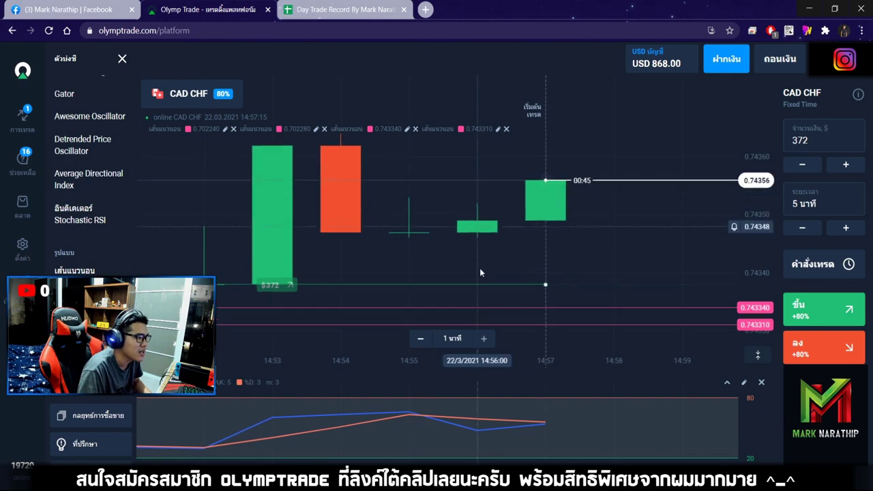
{"action": "left_click", "coordinate": [421, 338]}
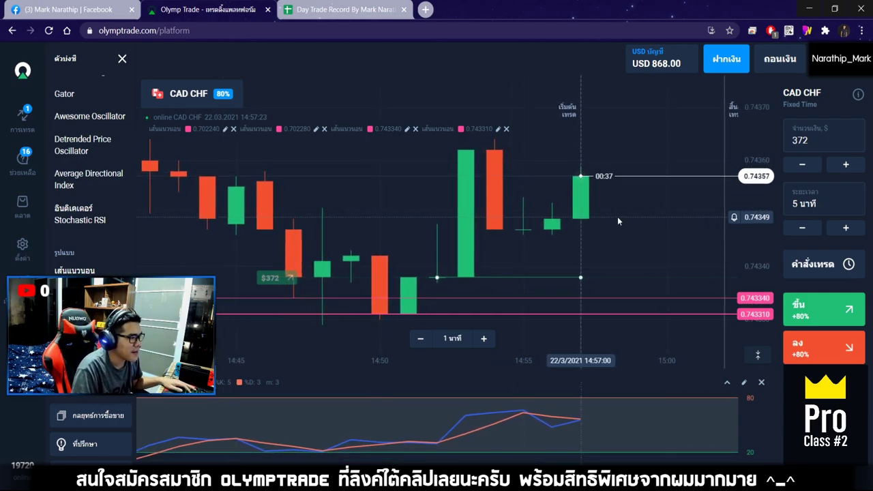
{"action": "scroll", "coordinate": [628, 216], "scroll_direction": "up", "scroll_amount": 3}
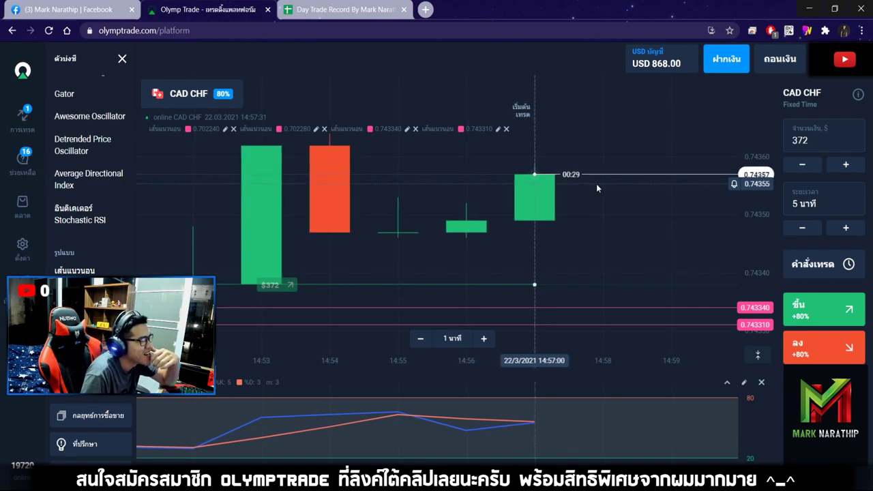
{"action": "scroll", "coordinate": [603, 185], "scroll_direction": "down", "scroll_amount": 2}
{"action": "scroll", "coordinate": [610, 186], "scroll_direction": "down", "scroll_amount": 2}
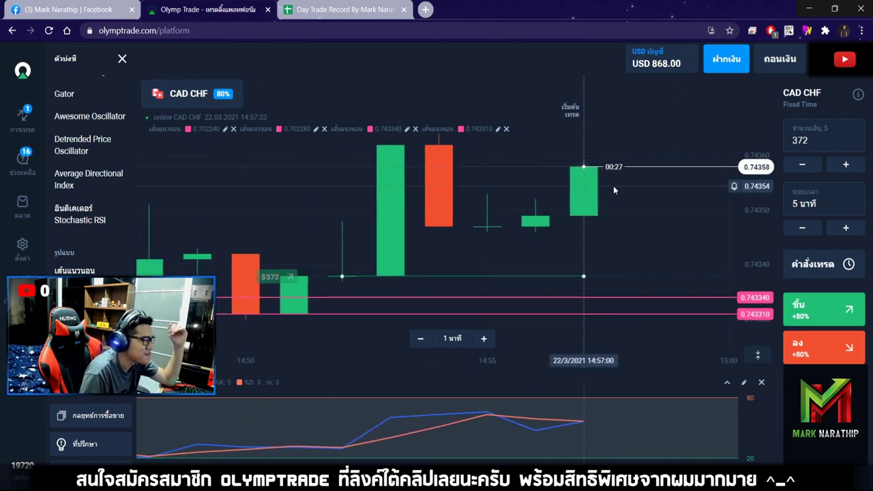
{"action": "scroll", "coordinate": [613, 185], "scroll_direction": "up", "scroll_amount": 3}
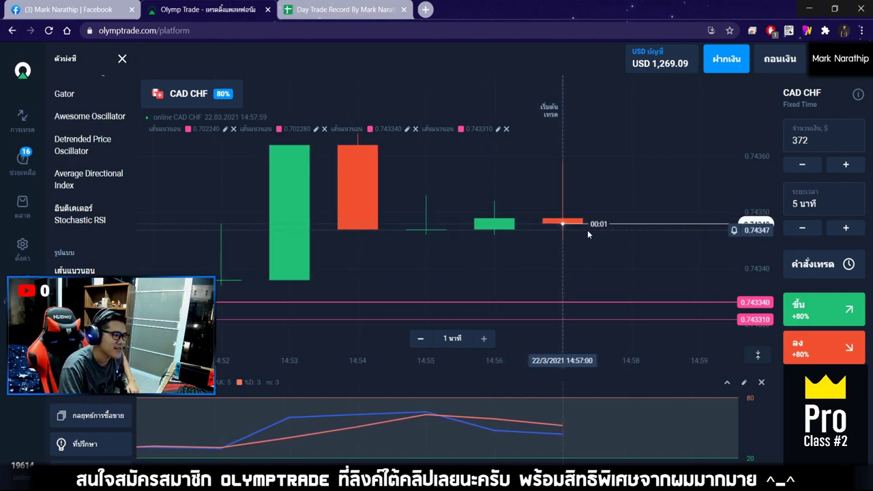
Switch to the Day Trade Record sheet and record trade 2 as ชนะ with 80% profit.
{"action": "left_click", "coordinate": [344, 8]}
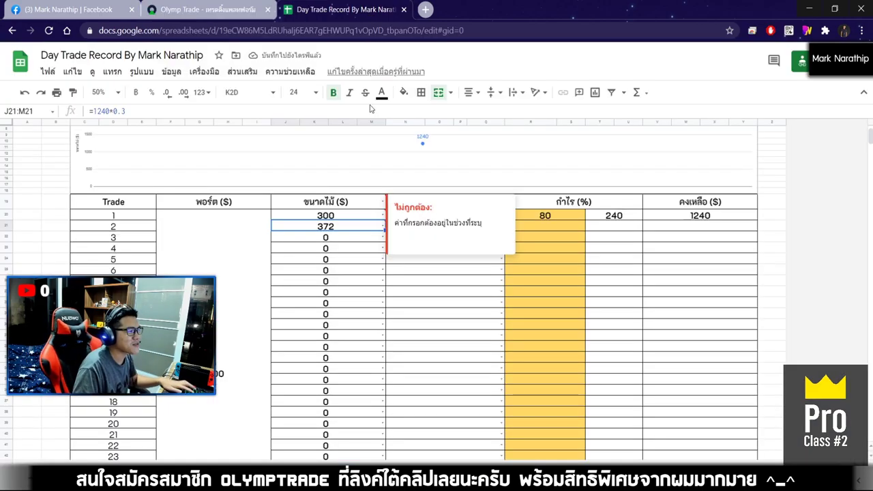
{"action": "left_click", "coordinate": [444, 324]}
{"action": "double_click", "coordinate": [460, 228]}
{"action": "left_click", "coordinate": [401, 244]}
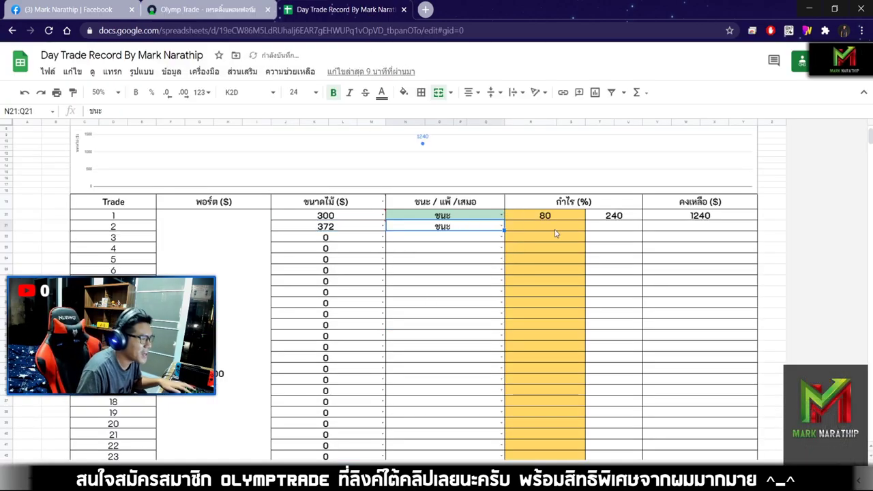
{"action": "left_click", "coordinate": [556, 229]}
{"action": "type", "text": "80"}
{"action": "key", "text": "Return"}
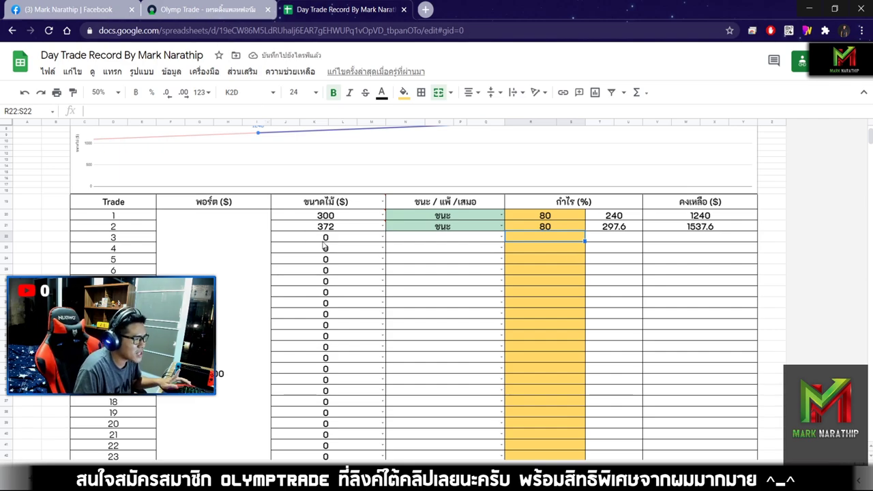
Compare the record sheet's profit total with the account balance on Olymp Trade, and return to the summary row.
{"action": "scroll", "coordinate": [340, 285], "scroll_direction": "down", "scroll_amount": 5}
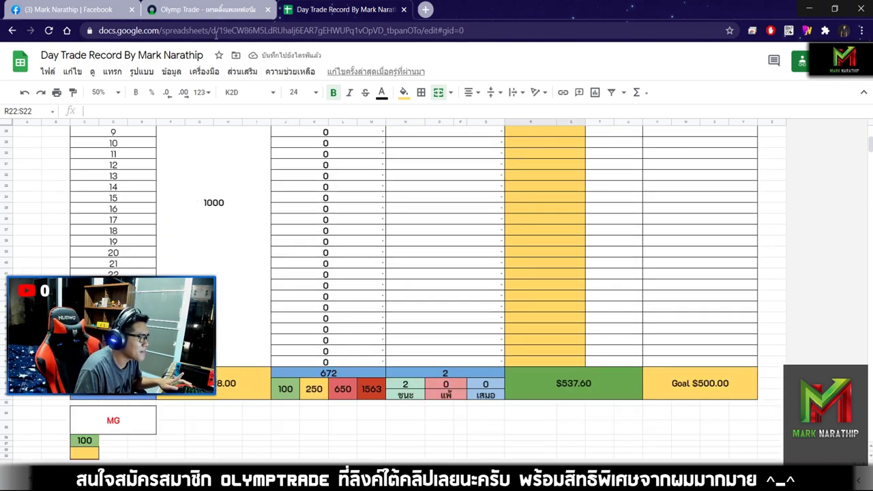
{"action": "left_click", "coordinate": [204, 9]}
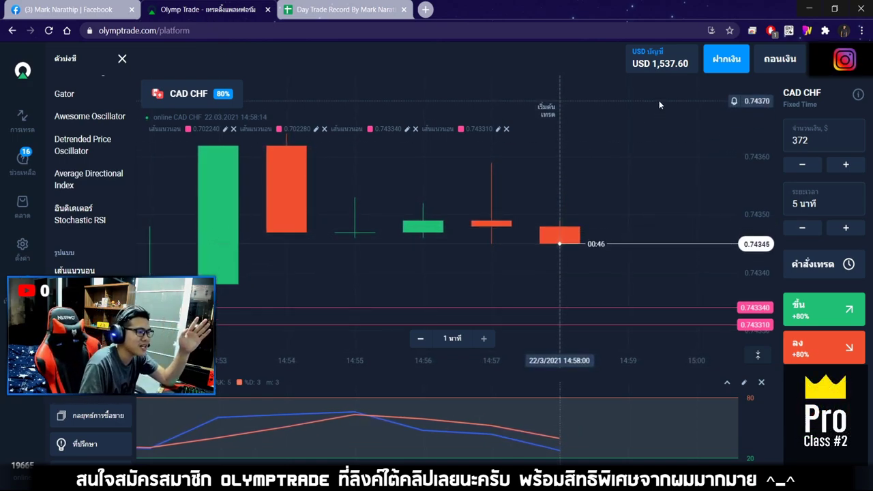
{"action": "left_click", "coordinate": [333, 18]}
{"action": "scroll", "coordinate": [617, 293], "scroll_direction": "down", "scroll_amount": 3}
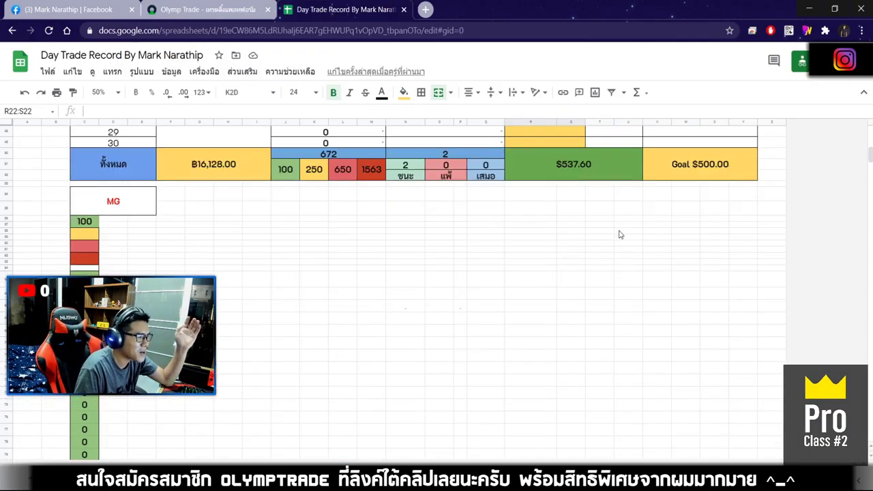
Examine the summary row's dollar profit total, the Goal $500.00 cell and the profit converted to baht.
{"action": "left_click", "coordinate": [600, 166]}
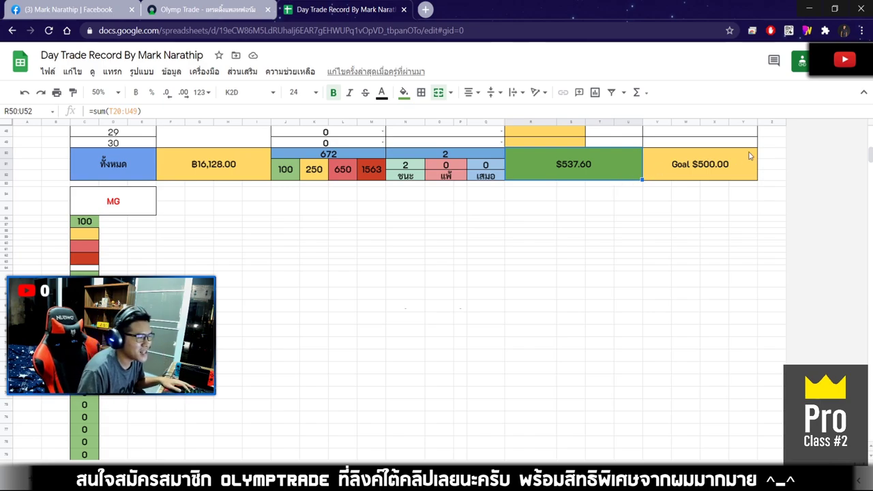
{"action": "left_click", "coordinate": [655, 176]}
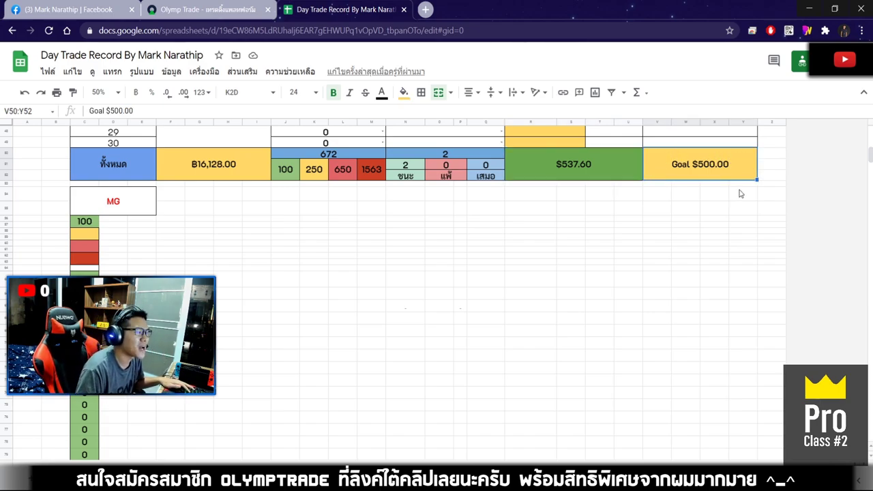
{"action": "left_click", "coordinate": [609, 153]}
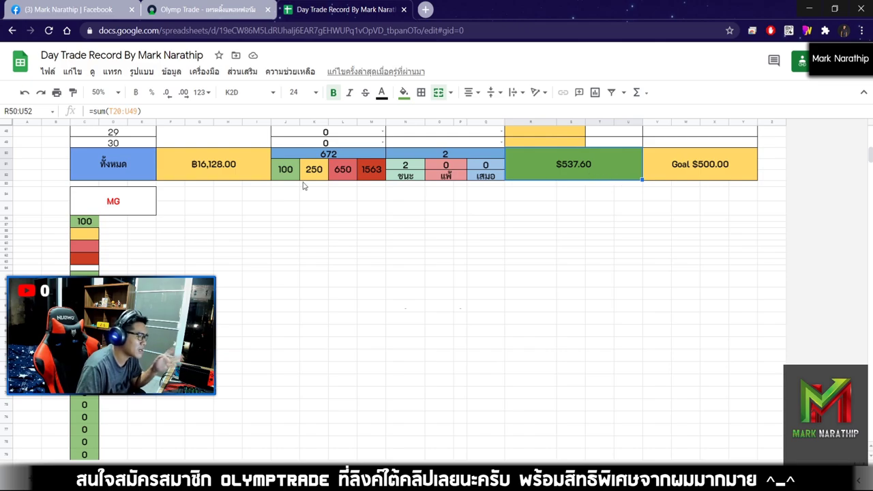
{"action": "left_click", "coordinate": [213, 174]}
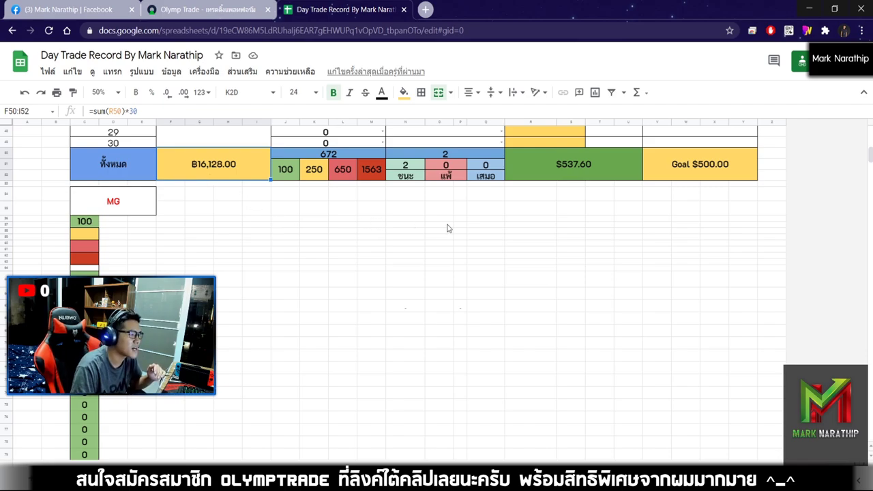
{"action": "scroll", "coordinate": [447, 228], "scroll_direction": "up", "scroll_amount": 6}
{"action": "scroll", "coordinate": [456, 221], "scroll_direction": "down", "scroll_amount": 6}
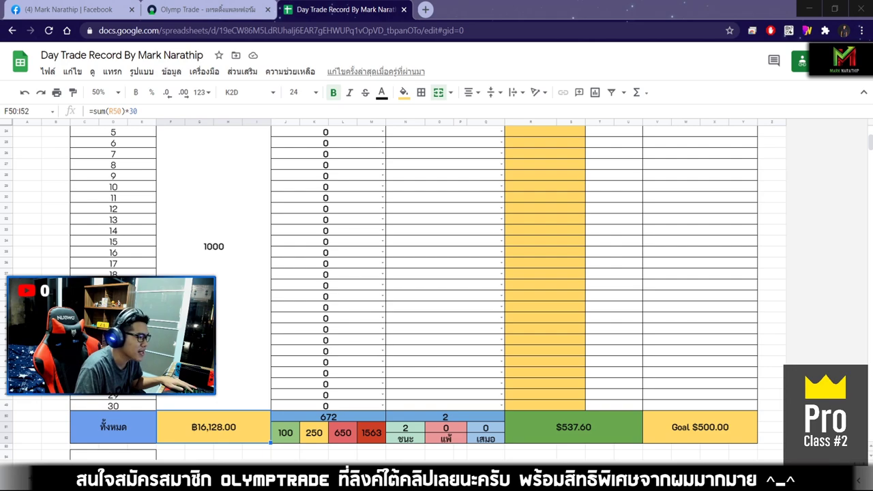
Switch to Streamlabs OBS, check the Window Capture source of the In-Game scene, and return to the record sheet.
{"action": "key", "text": "alt+Tab"}
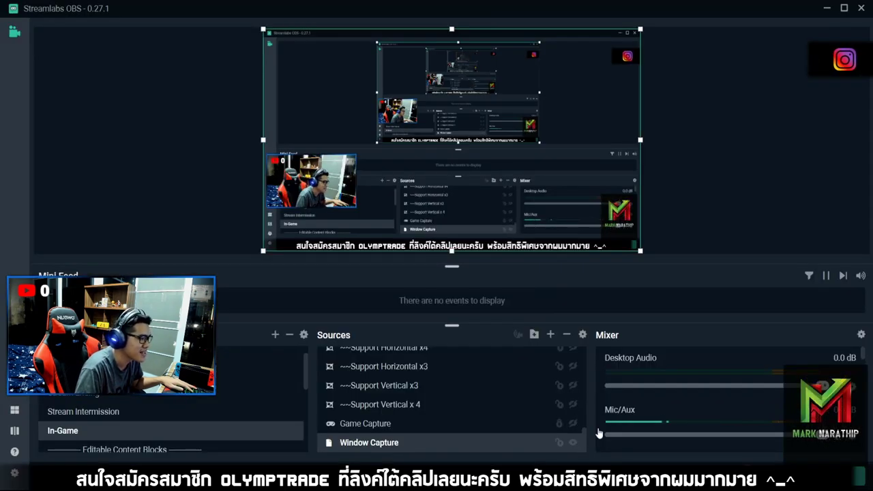
{"action": "left_click", "coordinate": [640, 211]}
{"action": "left_click", "coordinate": [611, 173]}
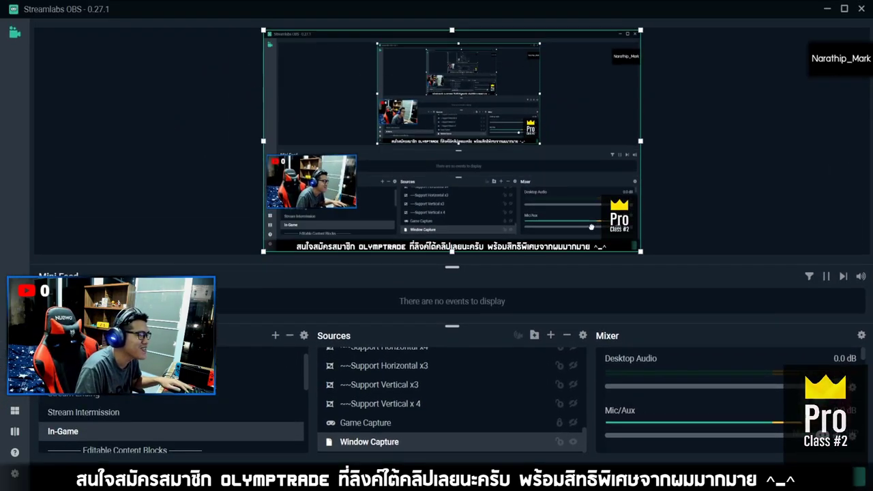
{"action": "left_click", "coordinate": [729, 176]}
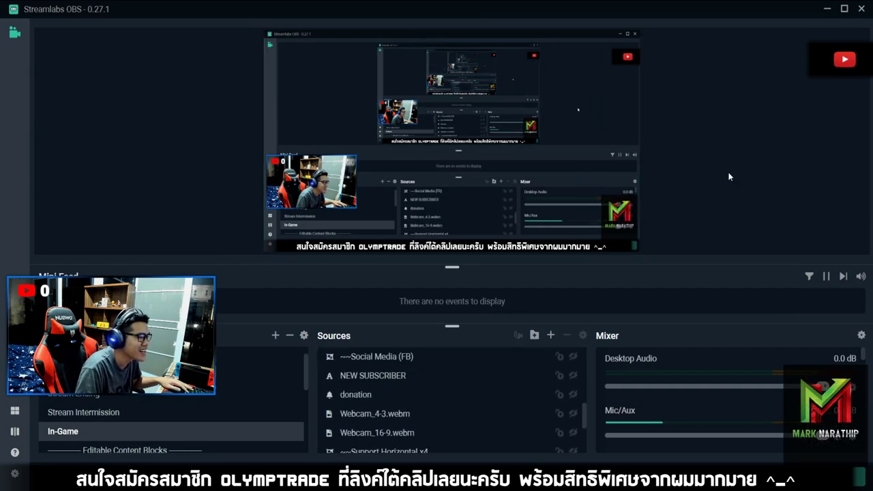
{"action": "scroll", "coordinate": [423, 409], "scroll_direction": "down", "scroll_amount": 3}
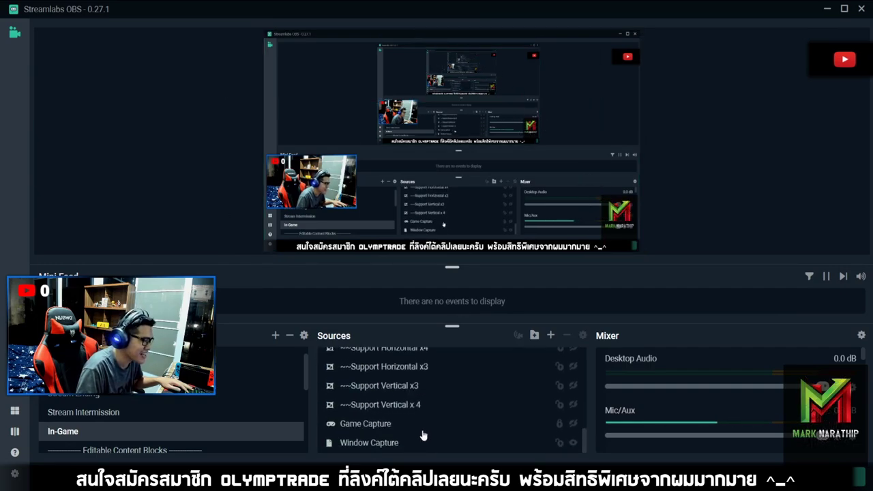
{"action": "left_click", "coordinate": [426, 443]}
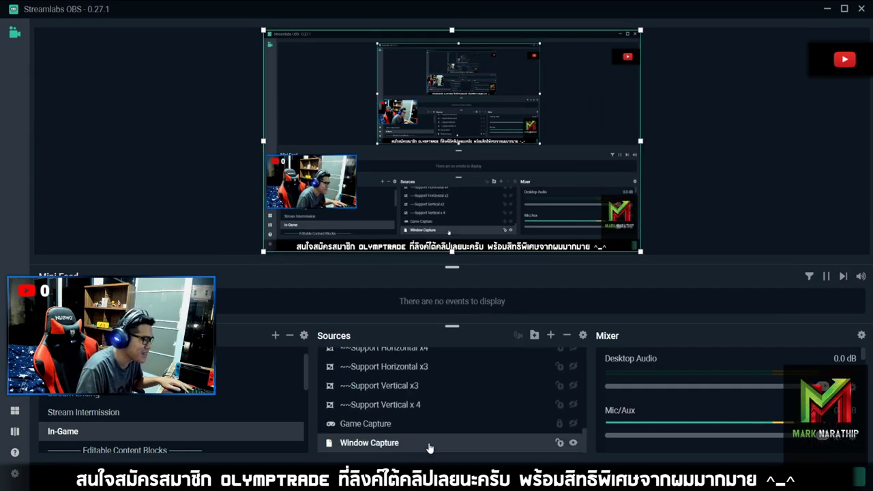
{"action": "left_click", "coordinate": [499, 237]}
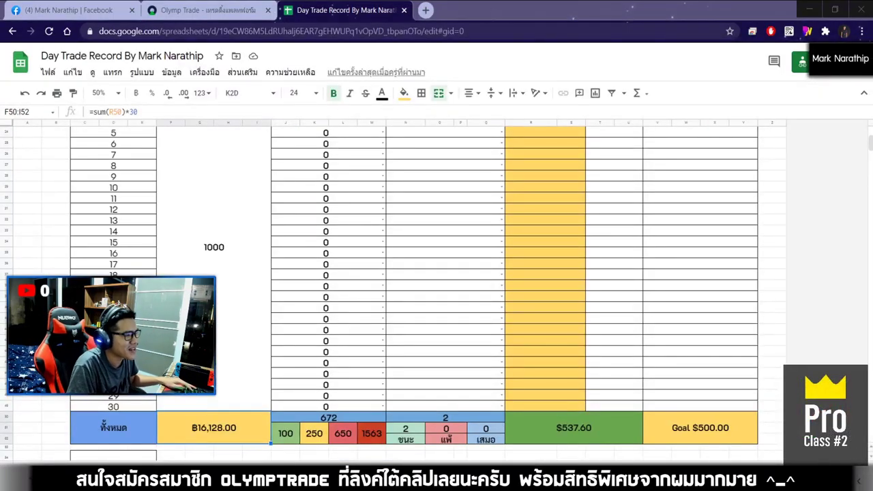
Review the two recorded trades and the balance chart, and compare the summary row's profit total with the Goal $500.00 cell.
{"action": "left_click", "coordinate": [671, 246]}
{"action": "scroll", "coordinate": [639, 316], "scroll_direction": "up", "scroll_amount": 3}
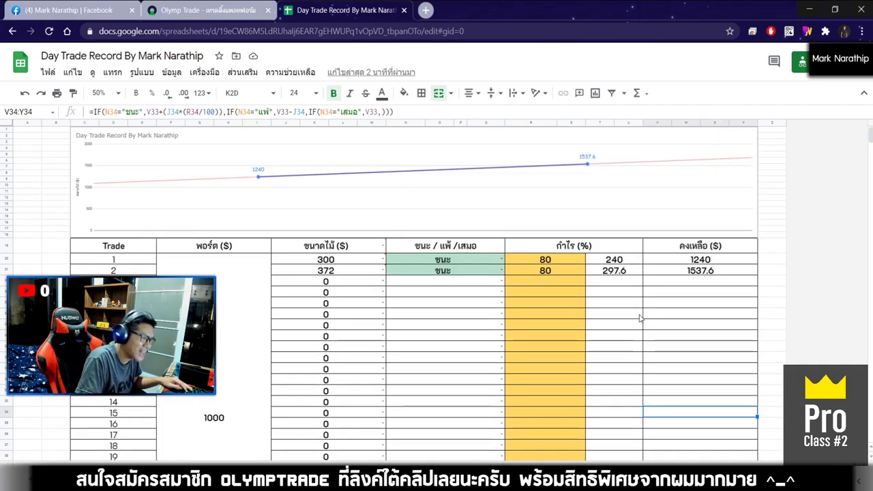
{"action": "left_click", "coordinate": [639, 315]}
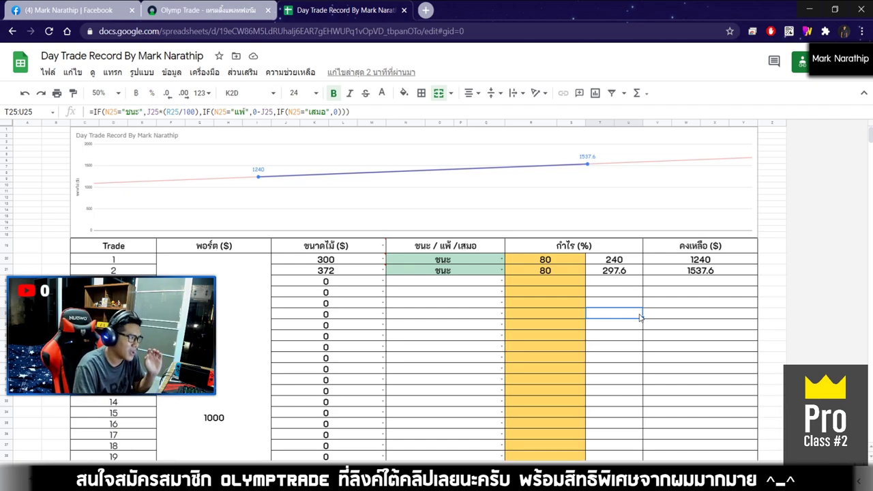
{"action": "scroll", "coordinate": [640, 317], "scroll_direction": "down", "scroll_amount": 5}
{"action": "left_click", "coordinate": [669, 296]}
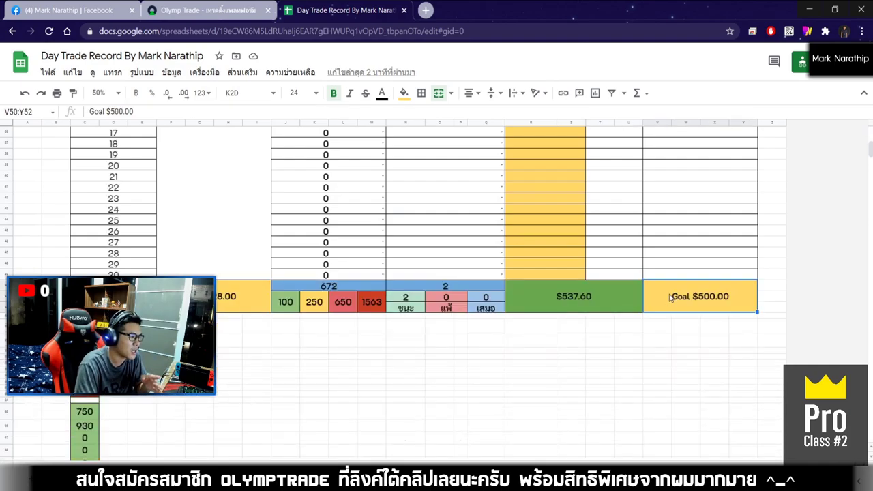
{"action": "scroll", "coordinate": [669, 297], "scroll_direction": "down", "scroll_amount": 1}
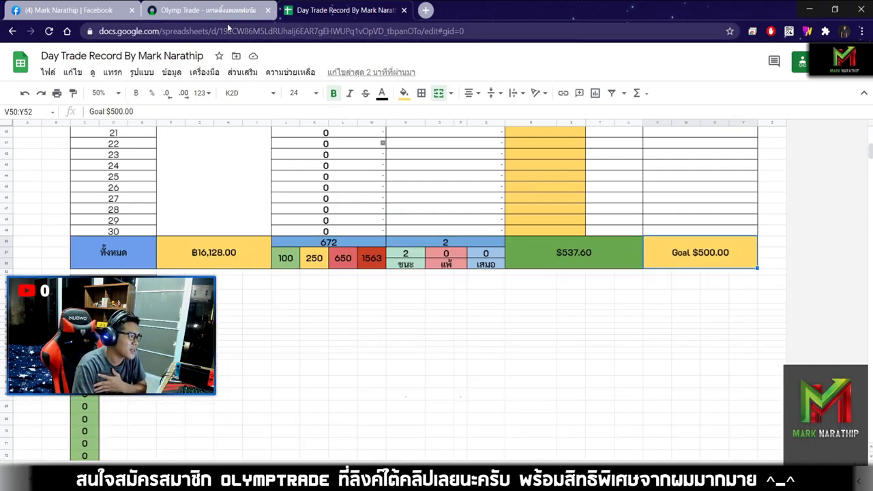
Switch to Olymp Trade and examine the recent CAD CHF one-minute candles against the two pink horizontal lines.
{"action": "left_click", "coordinate": [205, 10]}
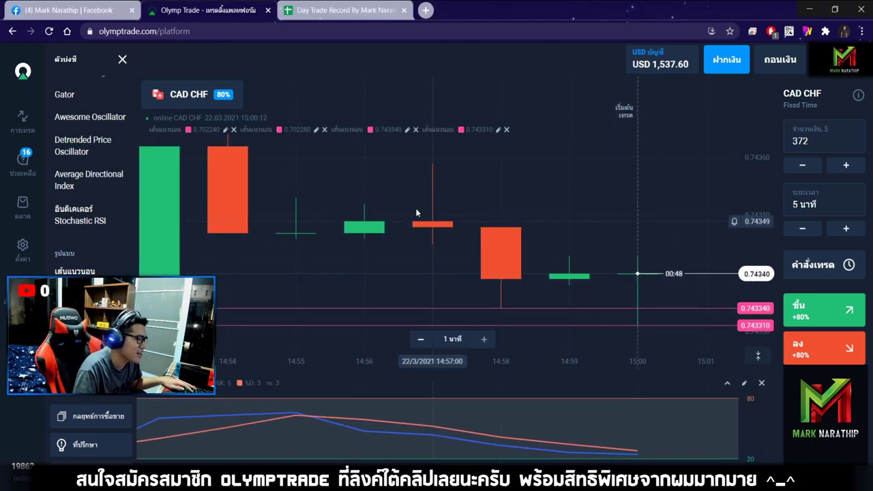
{"action": "scroll", "coordinate": [488, 294], "scroll_direction": "down", "scroll_amount": 2}
{"action": "left_click", "coordinate": [420, 340]}
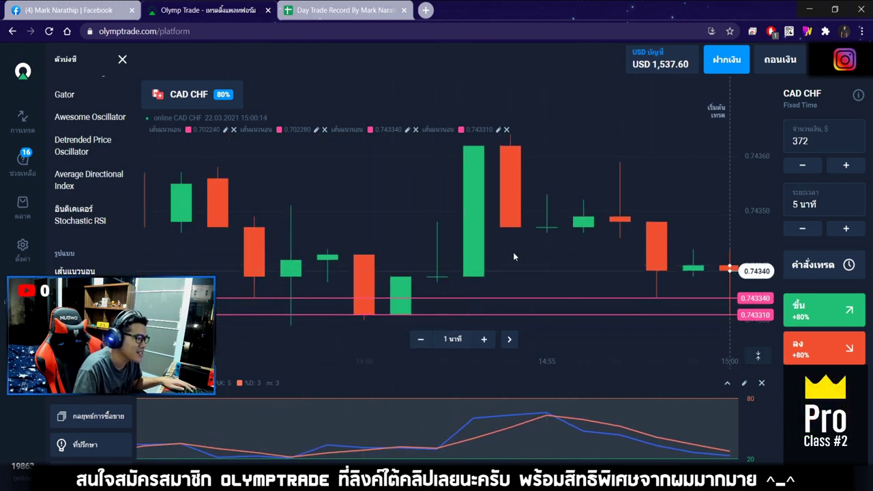
{"action": "left_click_drag", "start_coordinate": [514, 253], "coordinate": [439, 195]}
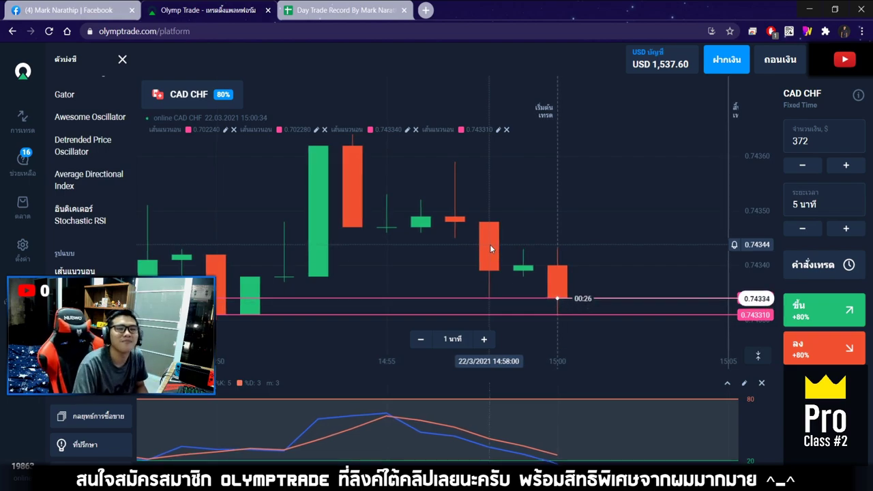
{"action": "left_click_drag", "start_coordinate": [461, 220], "coordinate": [503, 223]}
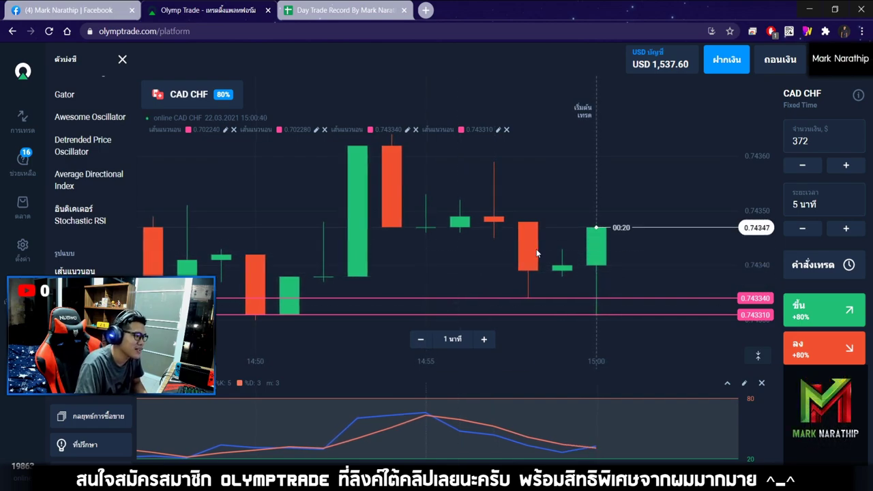
{"action": "scroll", "coordinate": [536, 249], "scroll_direction": "down", "scroll_amount": 4}
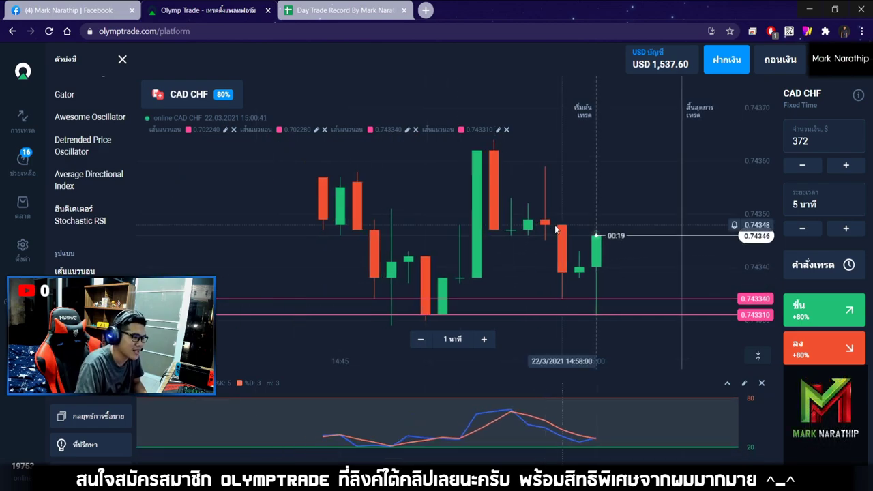
Follow the current CAD CHF one-minute candle up close until it closes, and examine the wider price trend.
{"action": "left_click", "coordinate": [485, 339]}
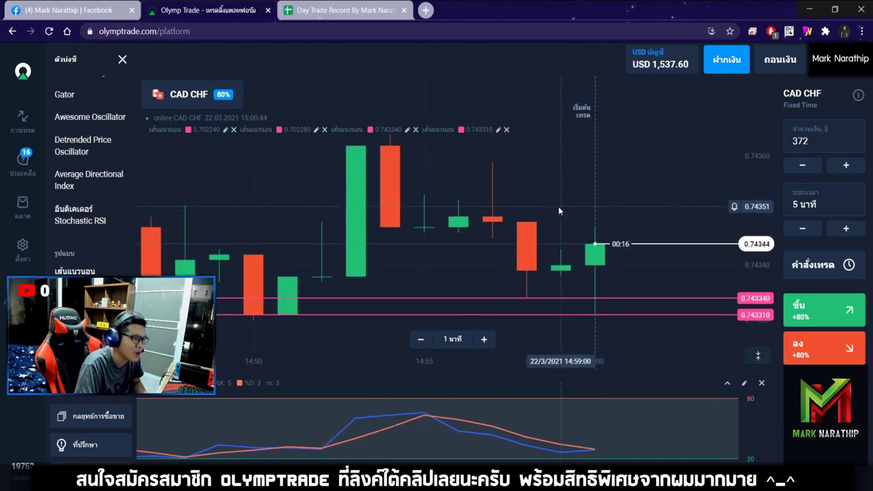
{"action": "left_click_drag", "start_coordinate": [558, 206], "coordinate": [579, 209]}
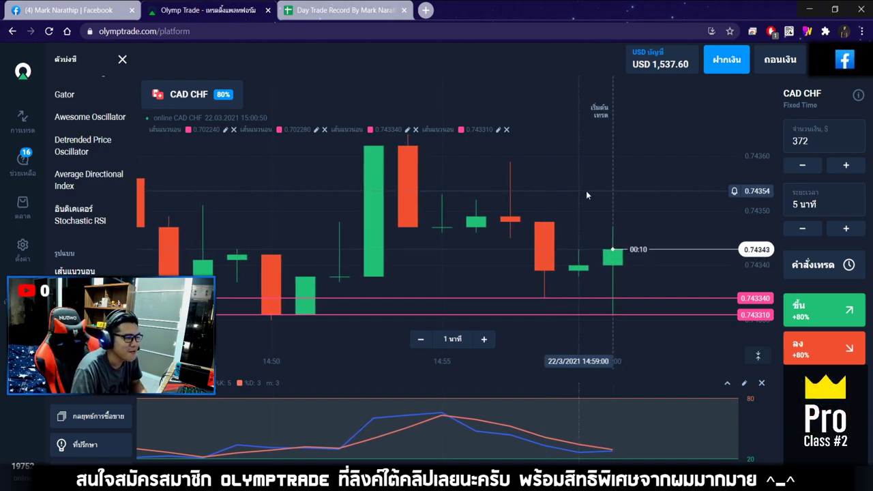
{"action": "left_click_drag", "start_coordinate": [585, 195], "coordinate": [572, 197]}
{"action": "left_click_drag", "start_coordinate": [622, 233], "coordinate": [643, 233]}
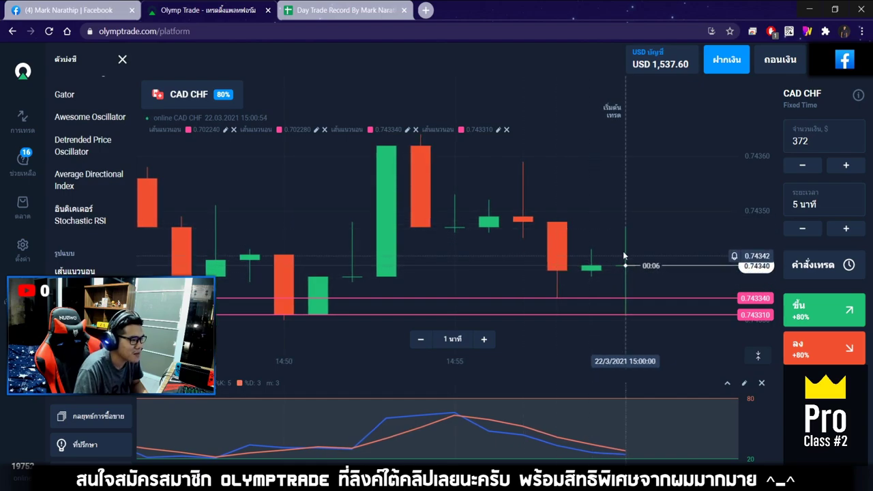
{"action": "left_click_drag", "start_coordinate": [618, 225], "coordinate": [552, 202]}
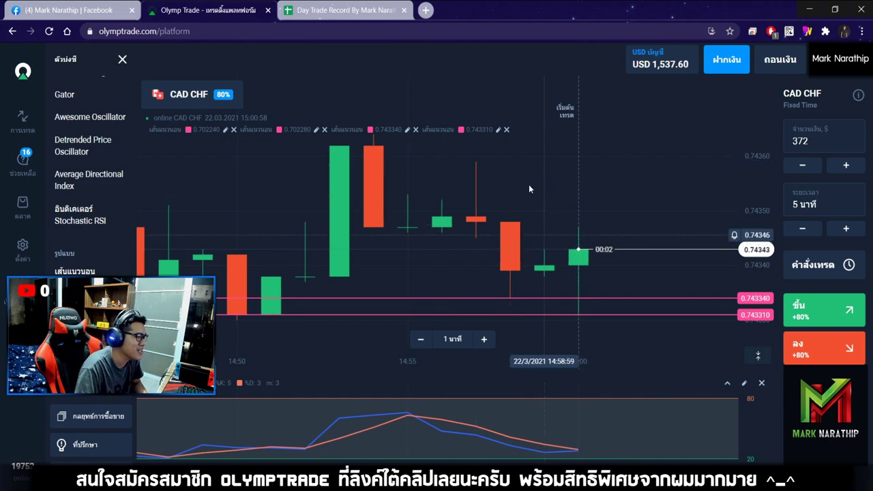
{"action": "left_click", "coordinate": [420, 339]}
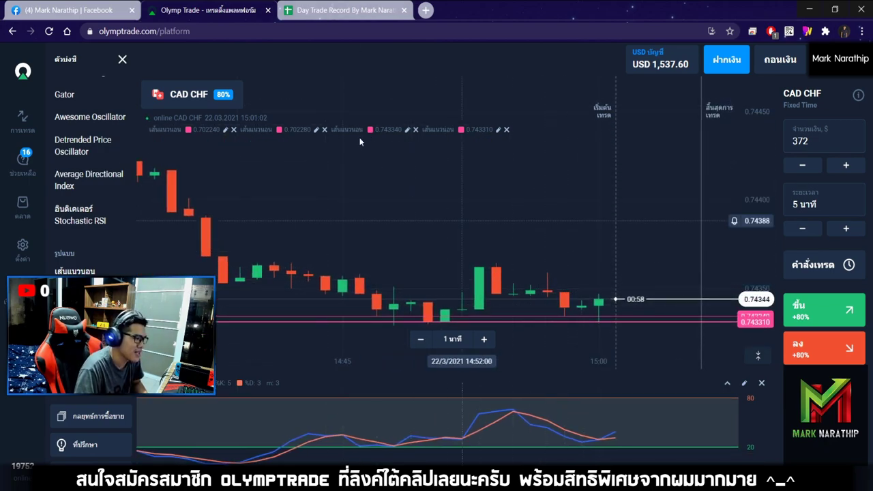
Return to the Day Trade Record sheet and review the summary row, the balance chart and the two recorded trades.
{"action": "left_click", "coordinate": [328, 15]}
{"action": "left_click", "coordinate": [653, 201]}
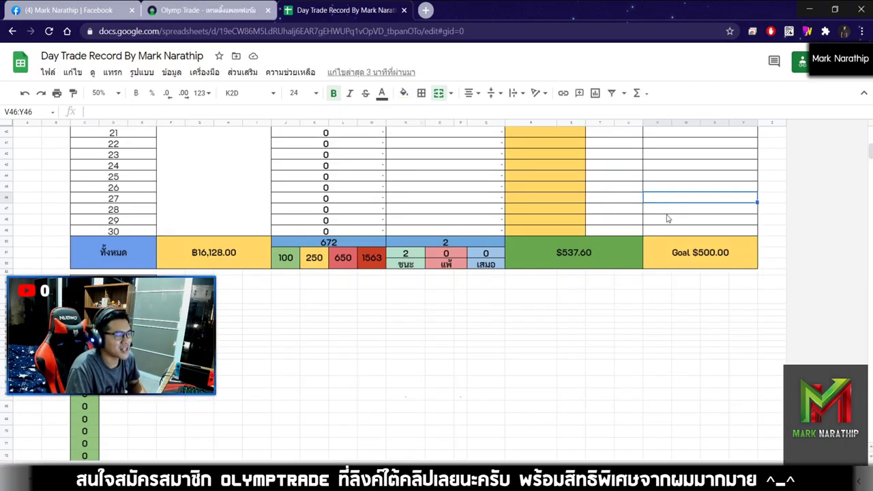
{"action": "scroll", "coordinate": [655, 205], "scroll_direction": "up", "scroll_amount": 5}
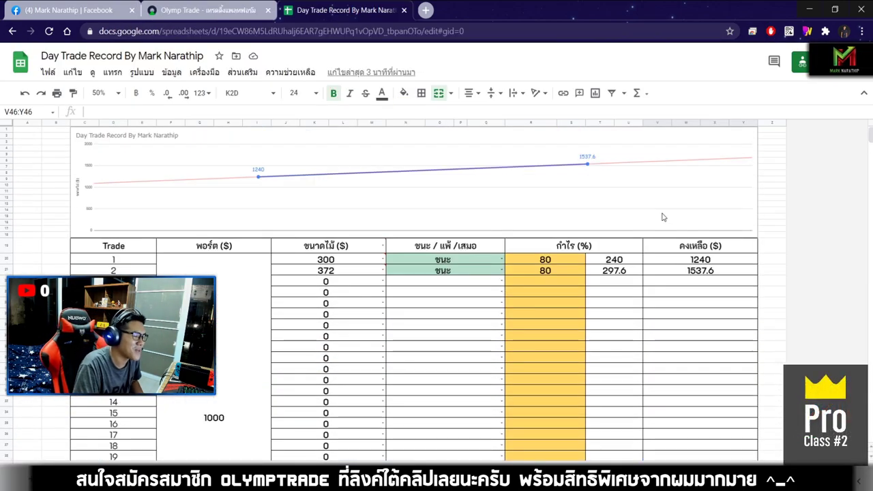
{"action": "left_click", "coordinate": [564, 305]}
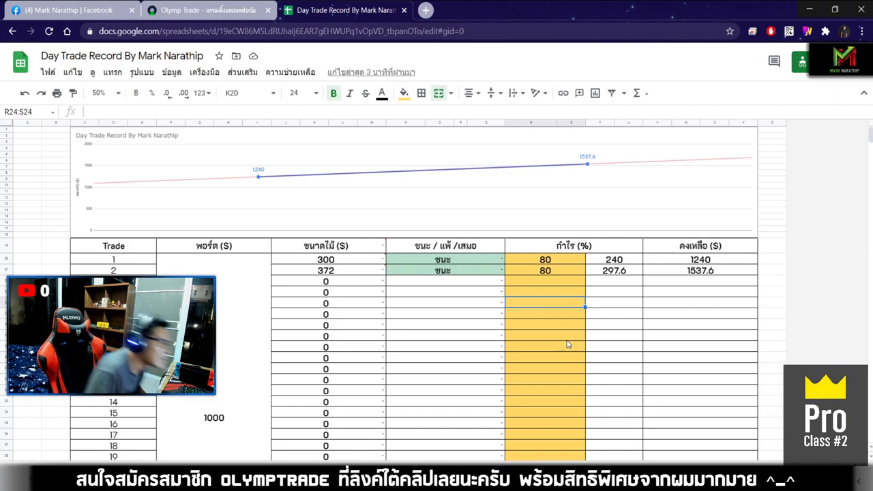
{"action": "left_click", "coordinate": [566, 339]}
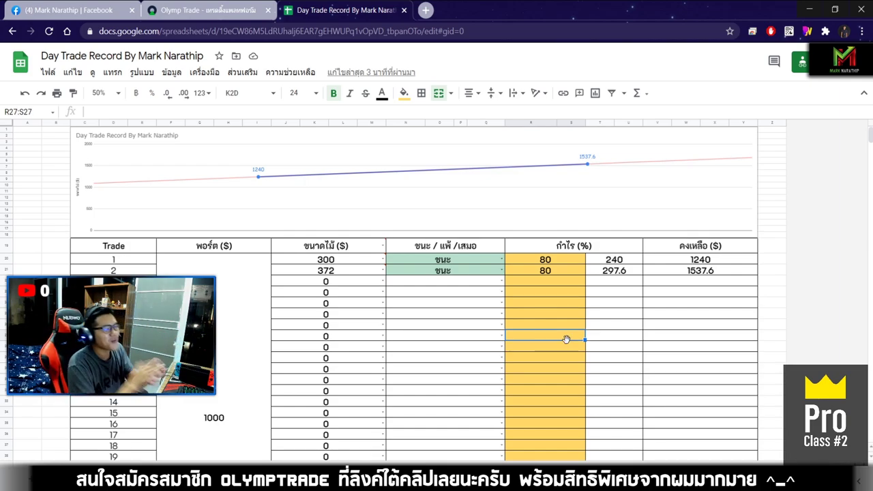